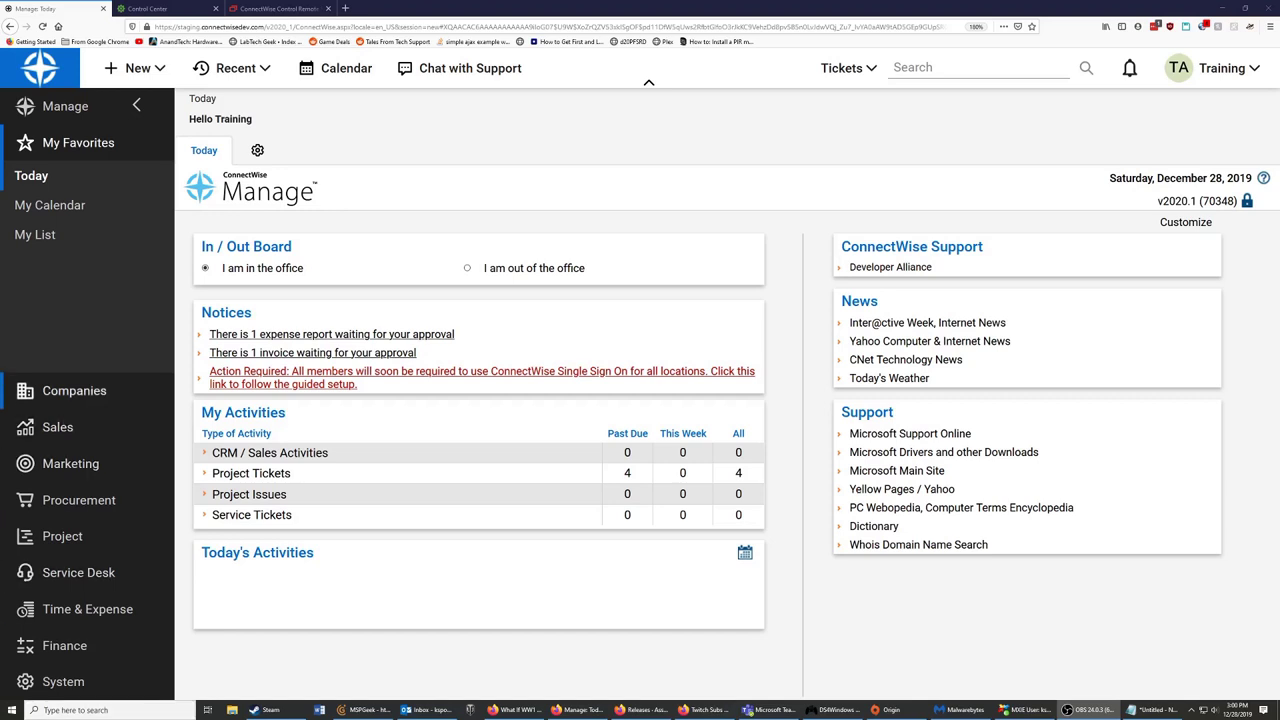
List the active companies and open the ConnectWise company record
{"action": "left_click", "coordinate": [74, 390]}
{"action": "left_click", "coordinate": [46, 212]}
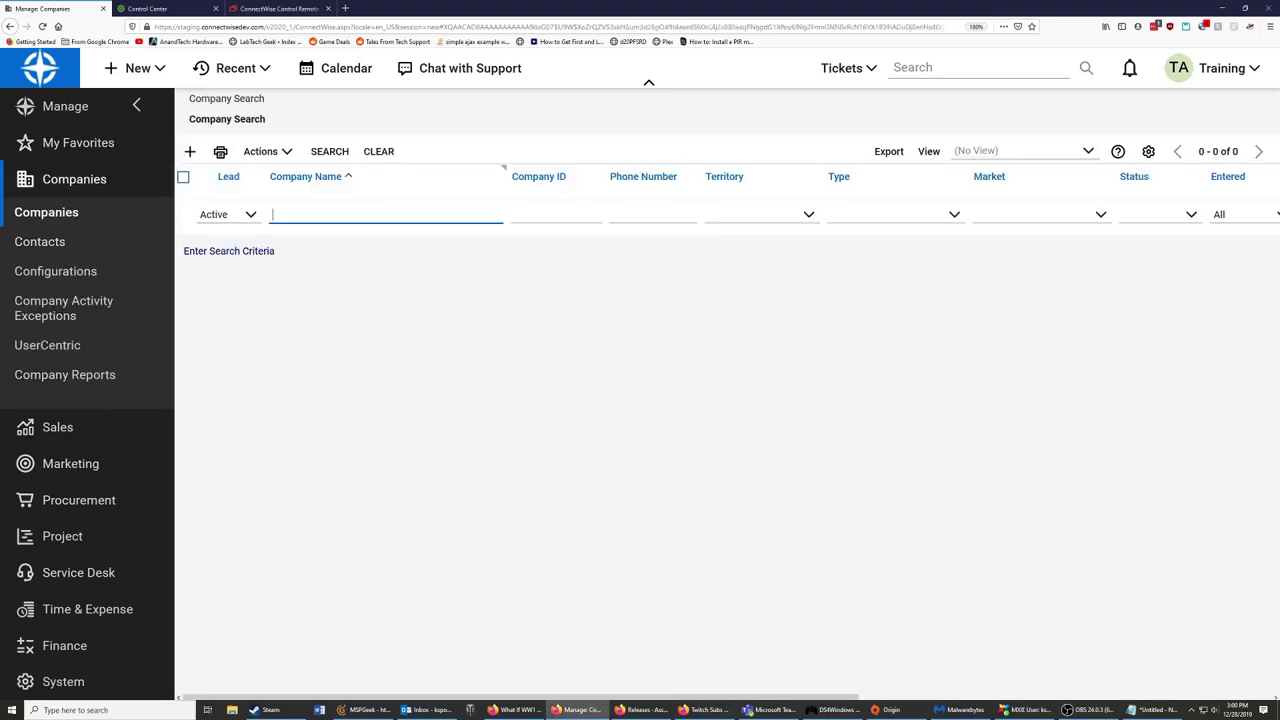
{"action": "left_click", "coordinate": [330, 152]}
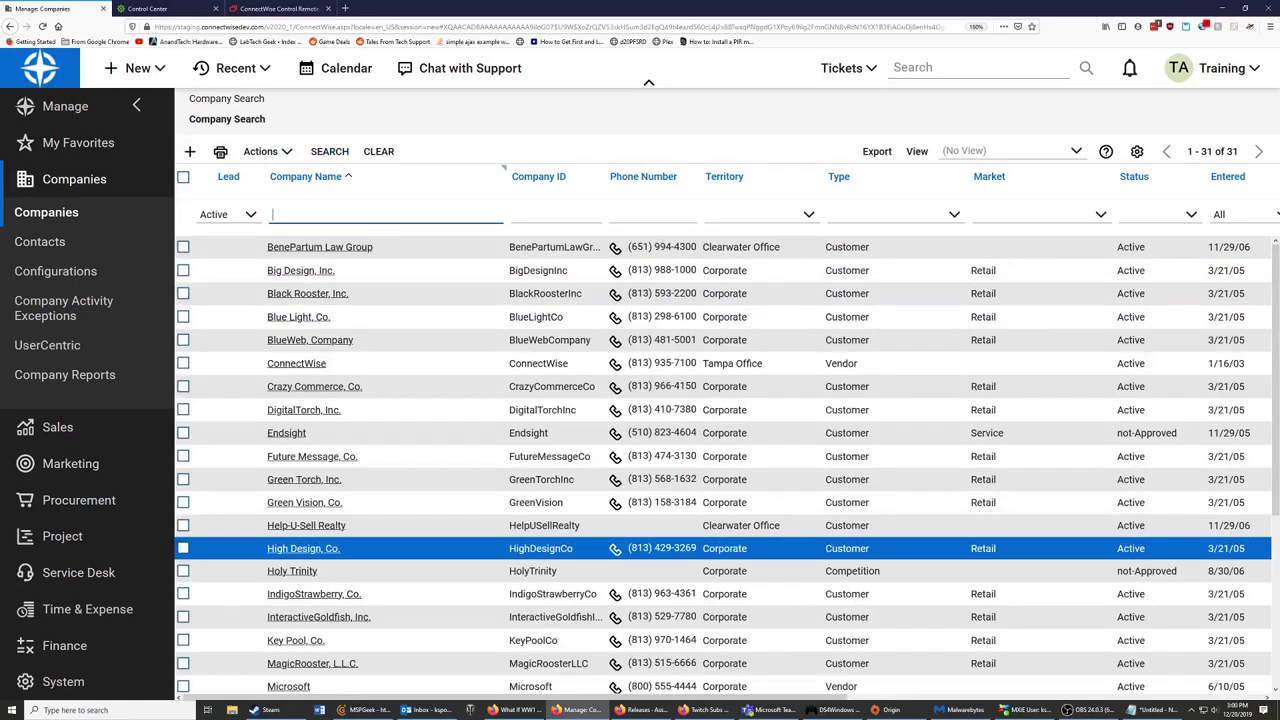
{"action": "scroll", "coordinate": [640, 543], "scroll_direction": "down", "scroll_amount": 1}
{"action": "scroll", "coordinate": [700, 537], "scroll_direction": "down", "scroll_amount": 5}
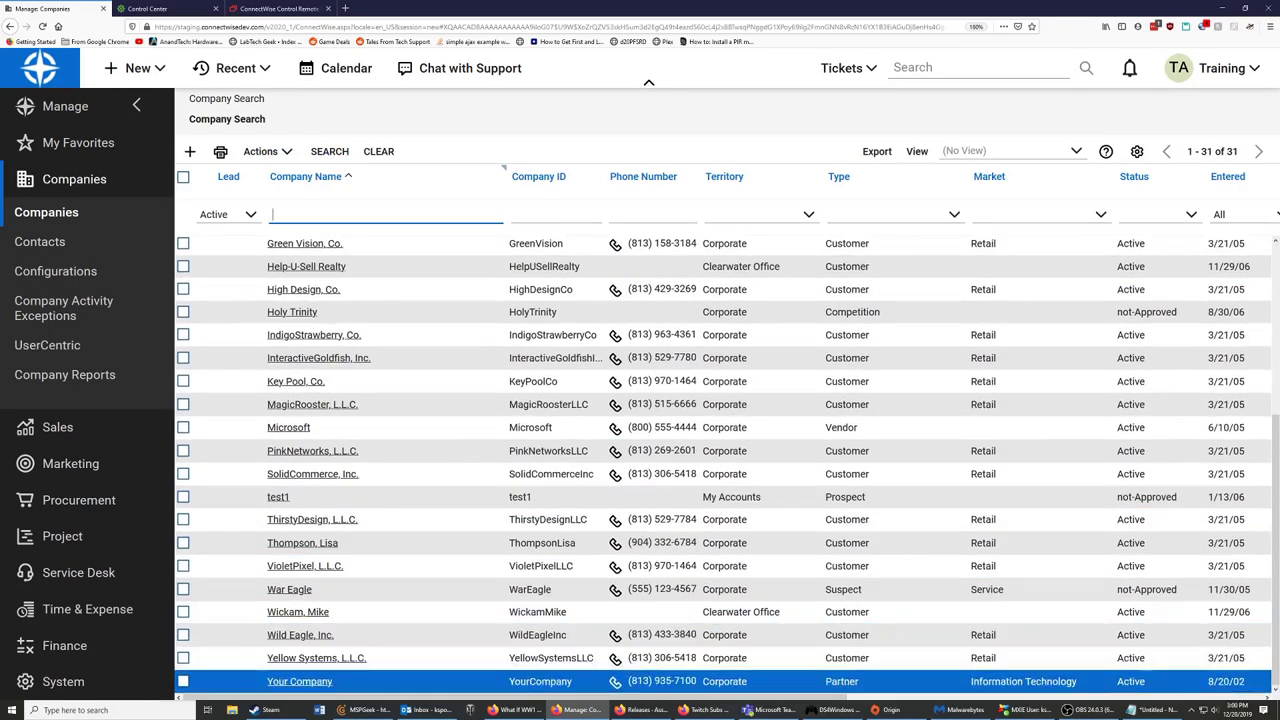
{"action": "scroll", "coordinate": [700, 634], "scroll_direction": "up", "scroll_amount": 5}
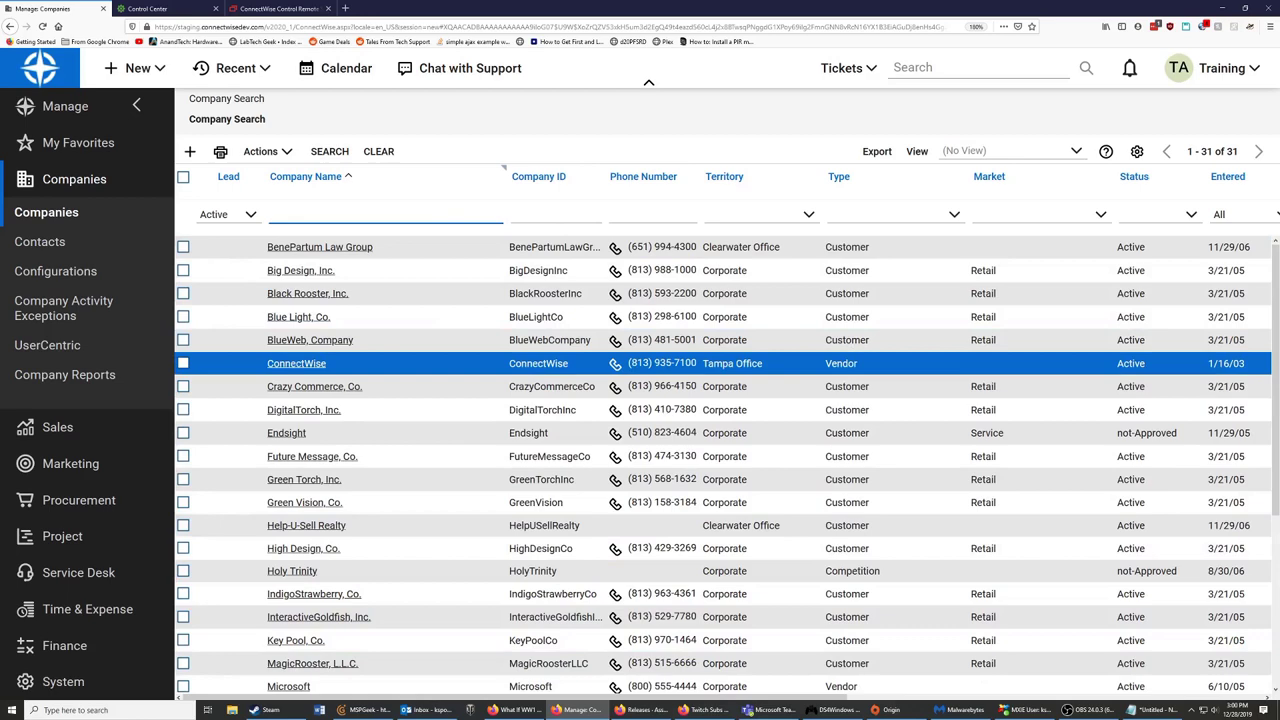
{"action": "left_click", "coordinate": [700, 363]}
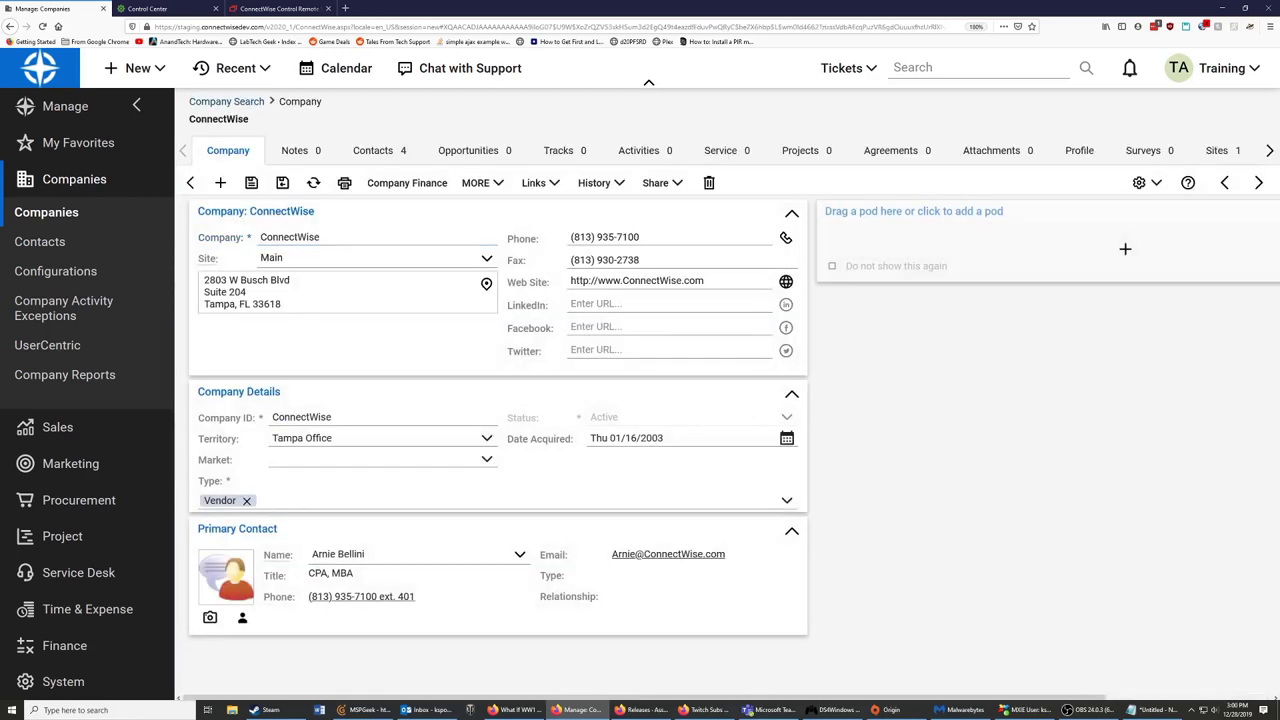
Start a new agreement from the company's finance details and set its agreement type to Managed Service
{"action": "left_click", "coordinate": [400, 183]}
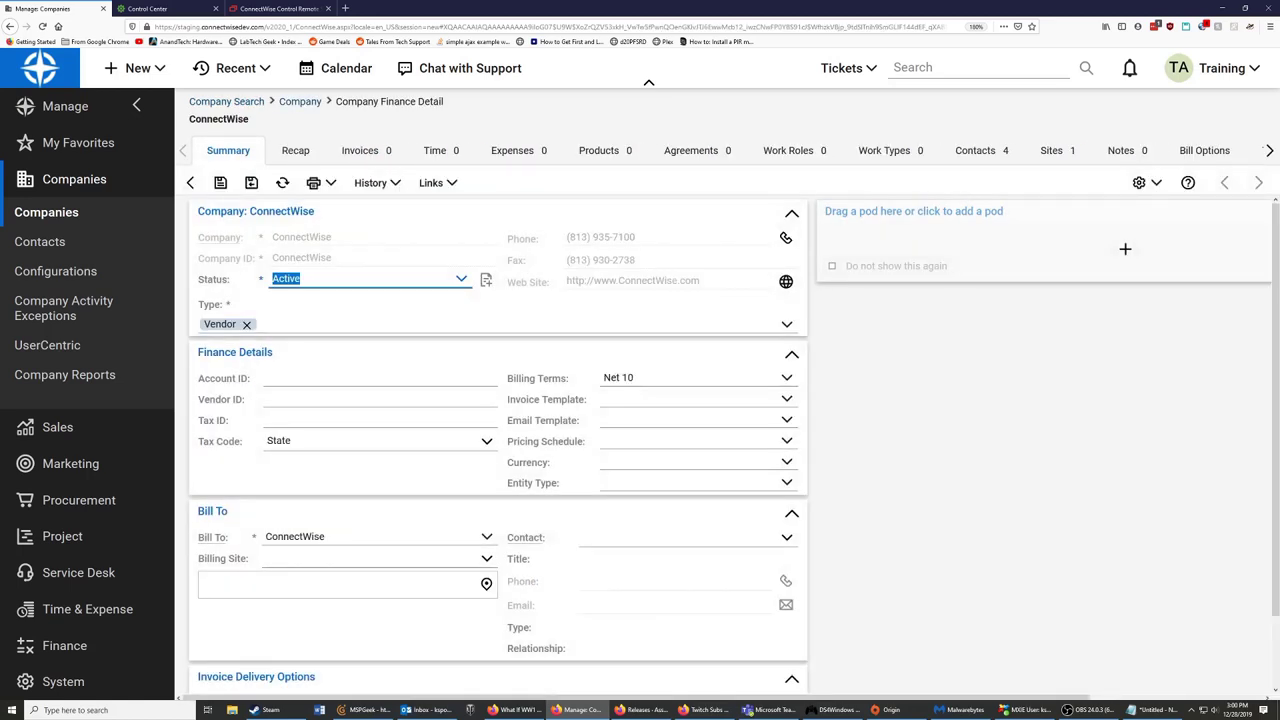
{"action": "left_click", "coordinate": [691, 150]}
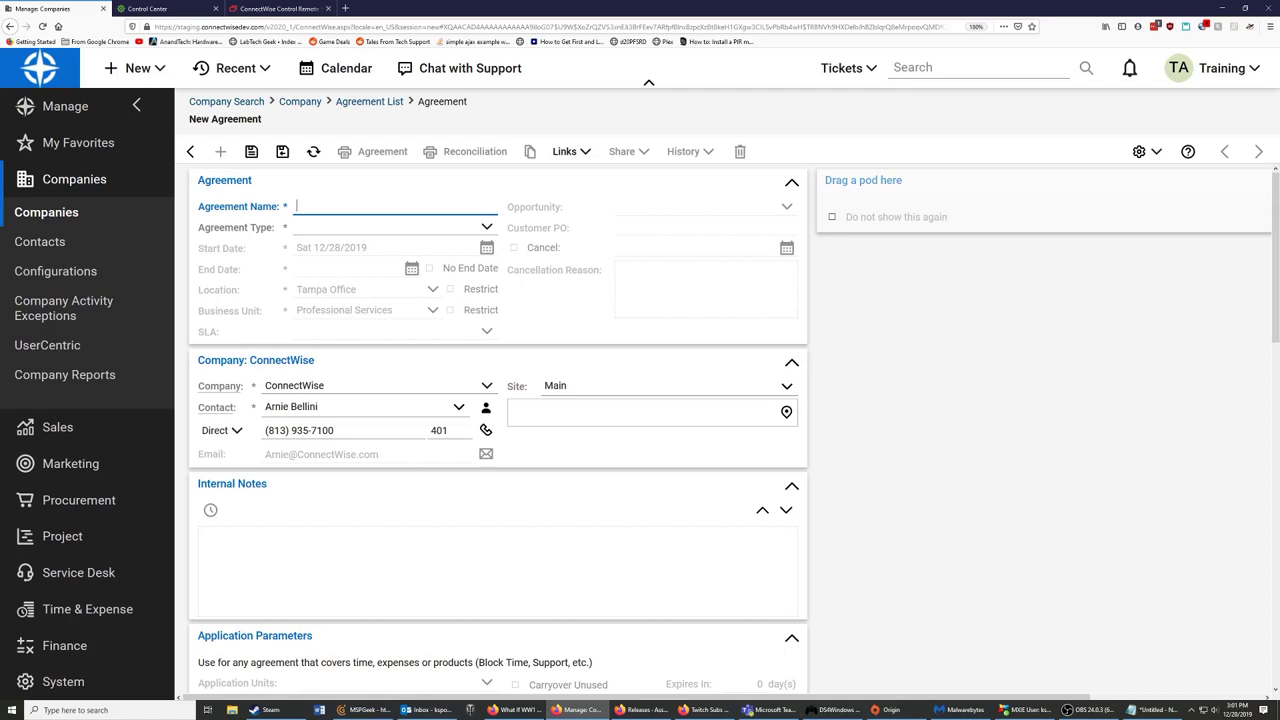
{"action": "left_click", "coordinate": [487, 227]}
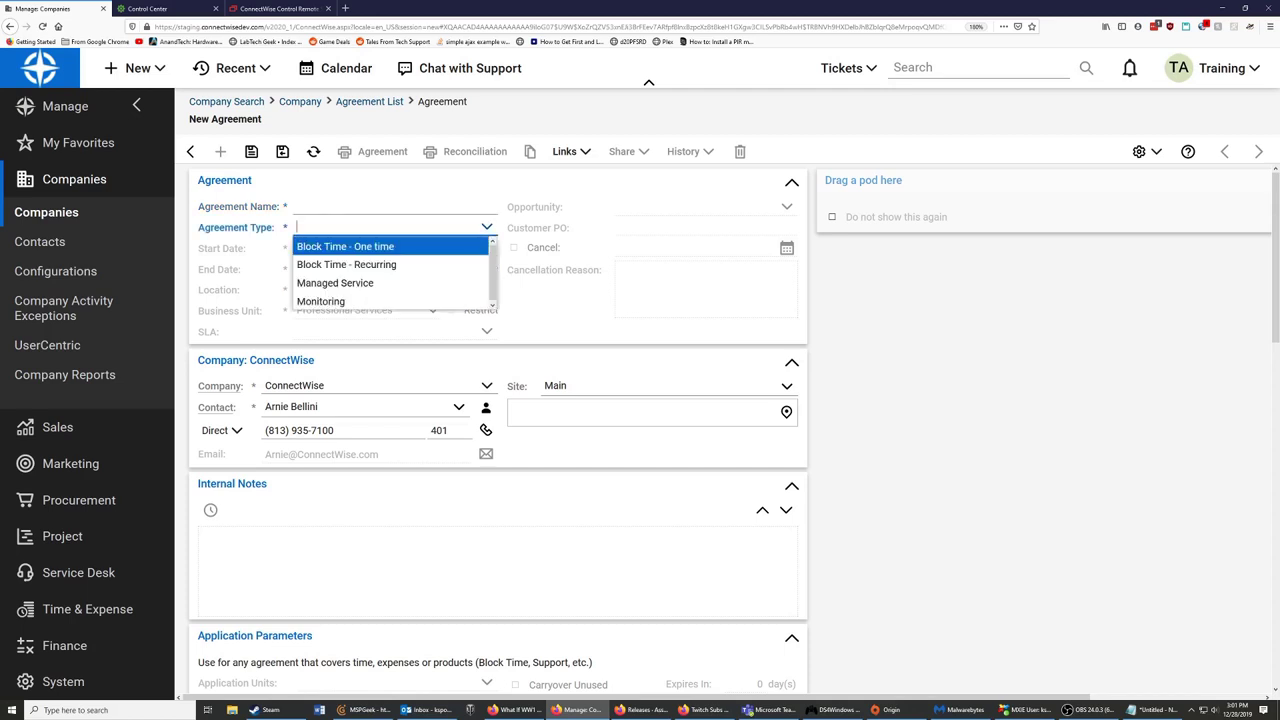
{"action": "key", "text": "Down"}
{"action": "key", "text": "Down"}
{"action": "key", "text": "Down"}
{"action": "key", "text": "Up"}
{"action": "key", "text": "Return"}
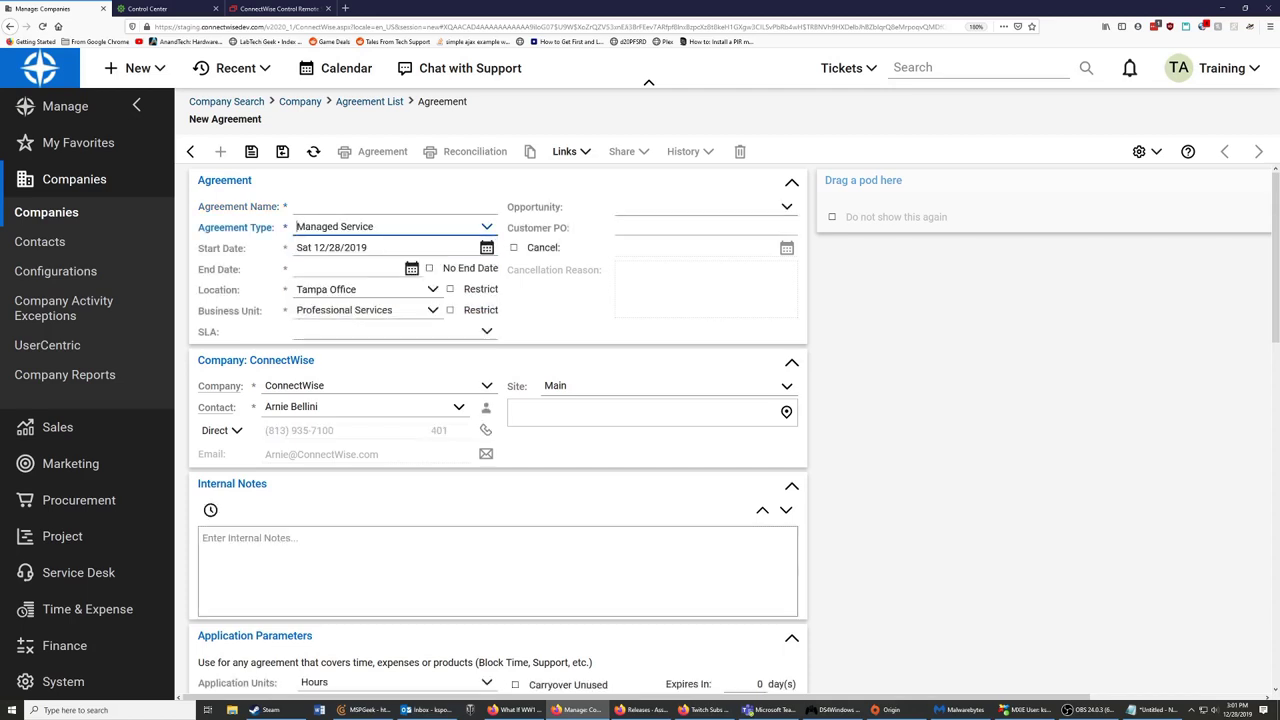
Name the agreement "Temp Agreement for Stuff", give it no end date and save it
{"action": "type", "text": "Temp A"}
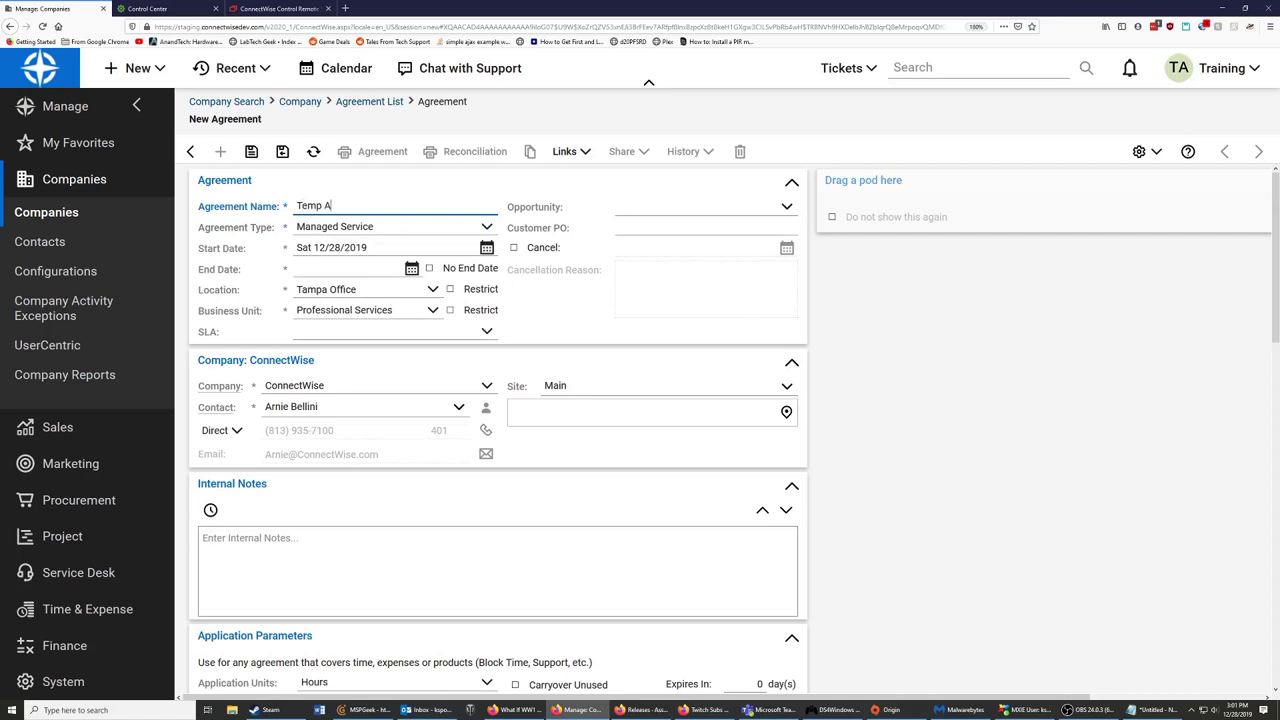
{"action": "type", "text": "greement for Stuff"}
{"action": "scroll", "coordinate": [498, 430], "scroll_direction": "down", "scroll_amount": 3}
{"action": "scroll", "coordinate": [498, 430], "scroll_direction": "up", "scroll_amount": 2}
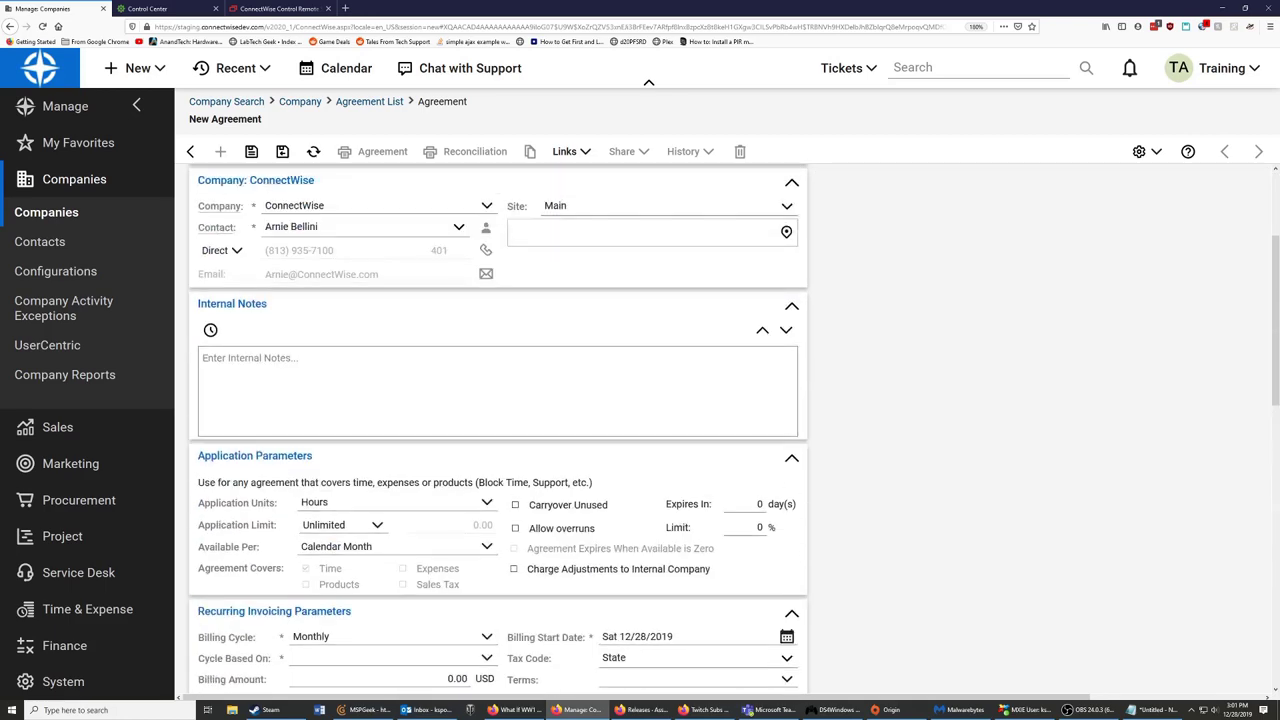
{"action": "left_click", "coordinate": [251, 152]}
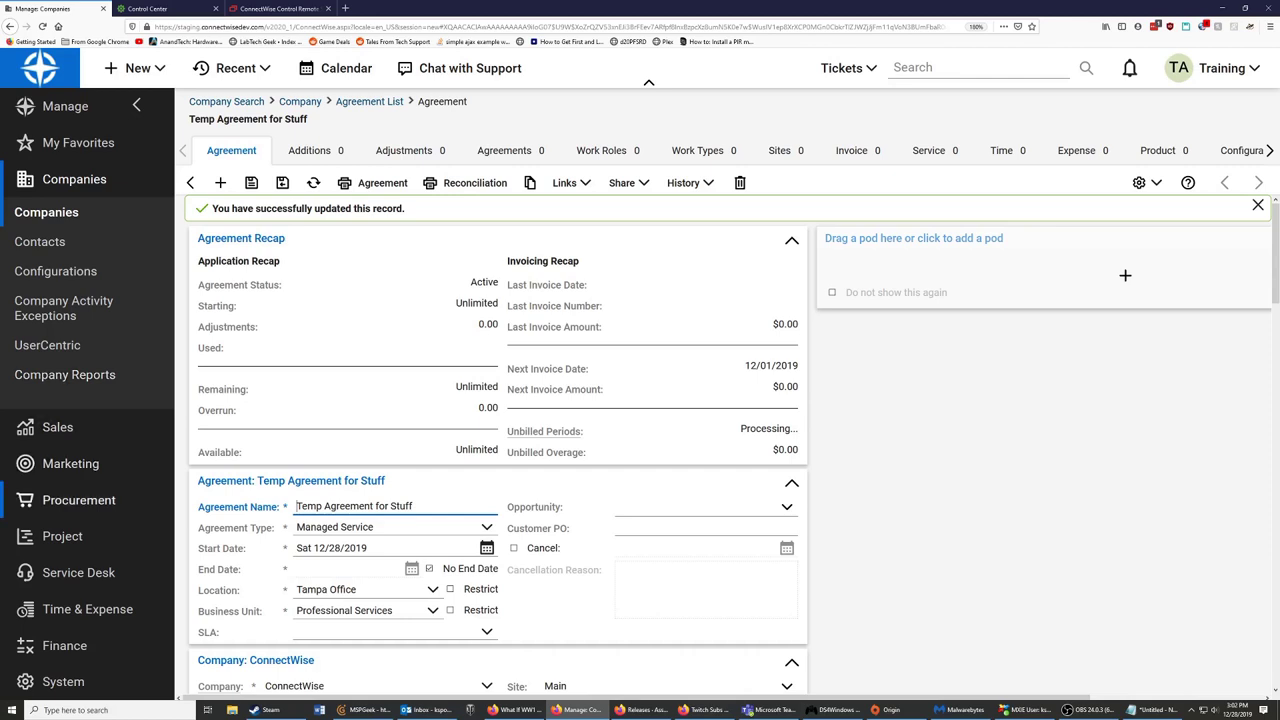
Go to the procurement product catalog and start a new product
{"action": "left_click", "coordinate": [79, 500]}
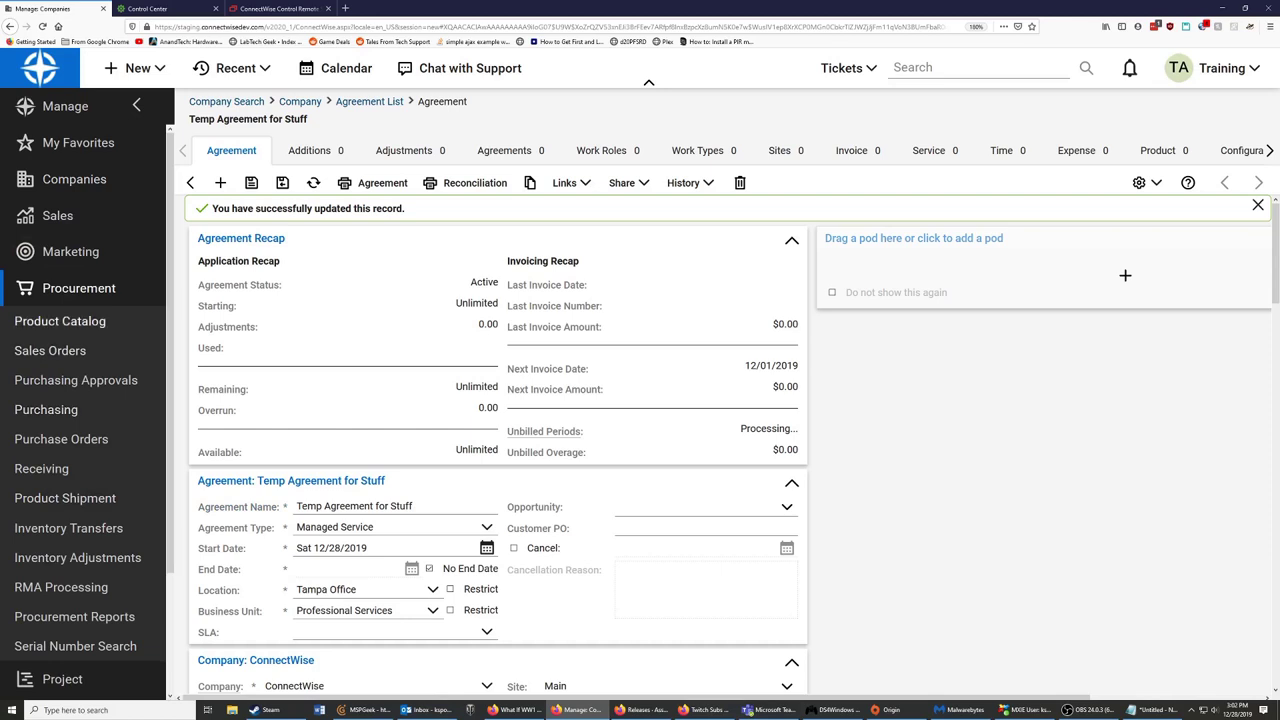
{"action": "left_click", "coordinate": [60, 321]}
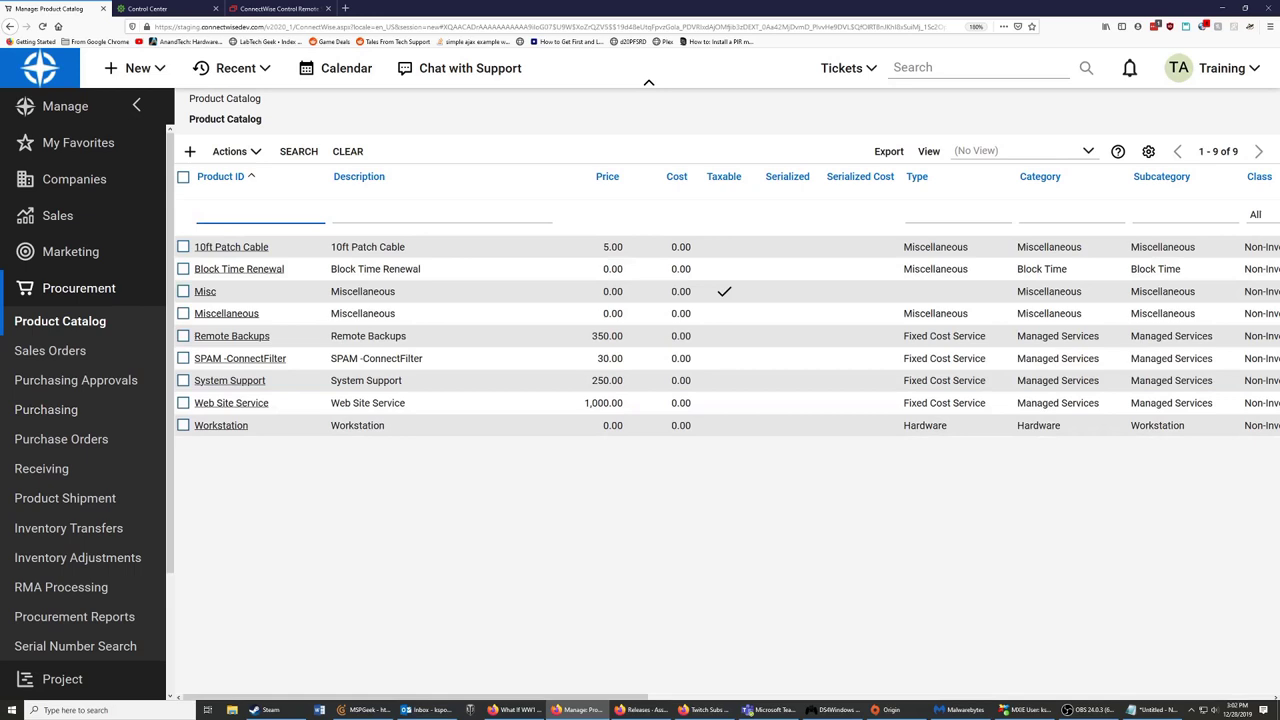
{"action": "left_click", "coordinate": [221, 425]}
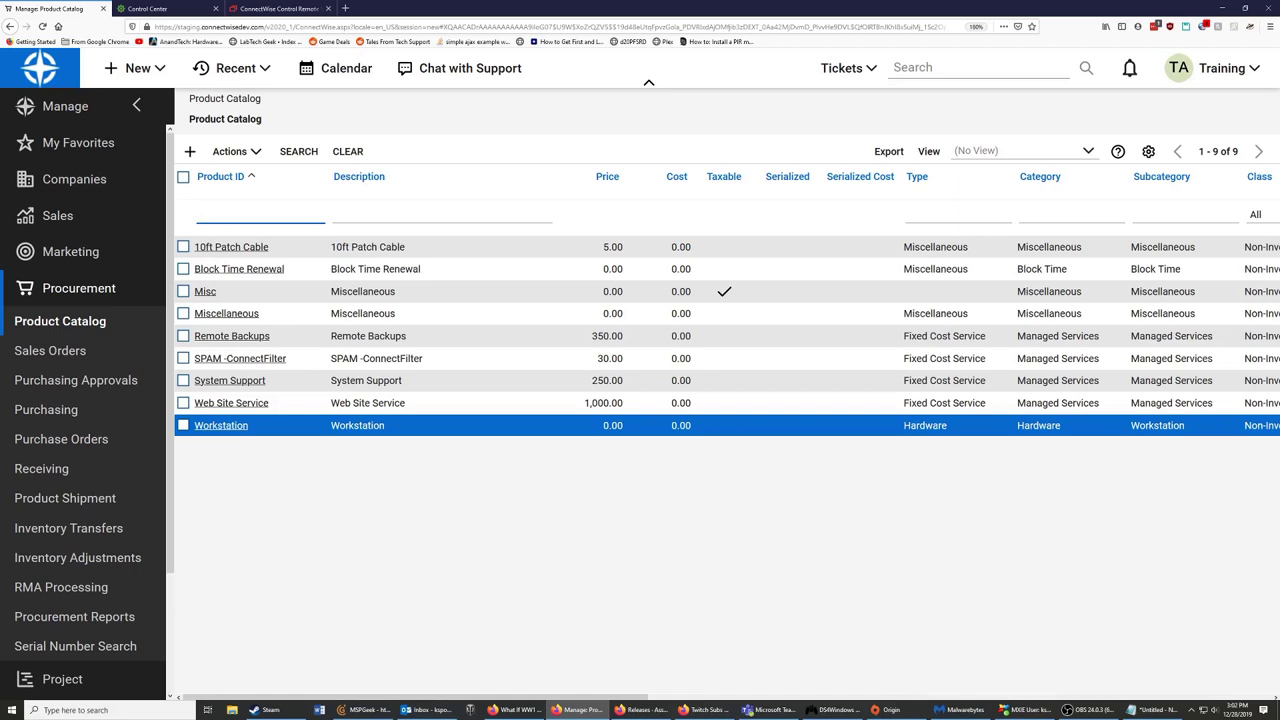
{"action": "left_click", "coordinate": [190, 151]}
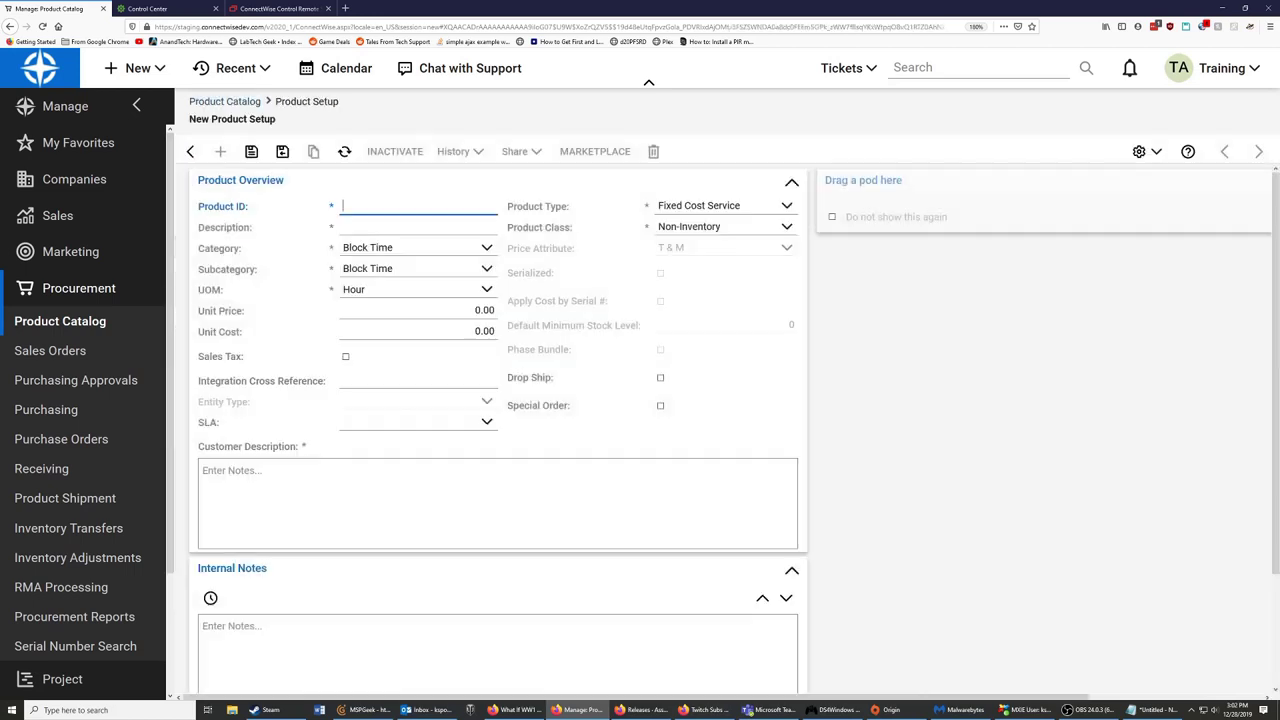
Enter the product ID AGR-Workstation and the description "Workstations Covered by Agreement"
{"action": "type", "text": "AGRT"}
{"action": "type", "text": "Workstati"}
{"action": "type", "text": "on"}
{"action": "key", "text": "Tab"}
{"action": "type", "text": "Workstat"}
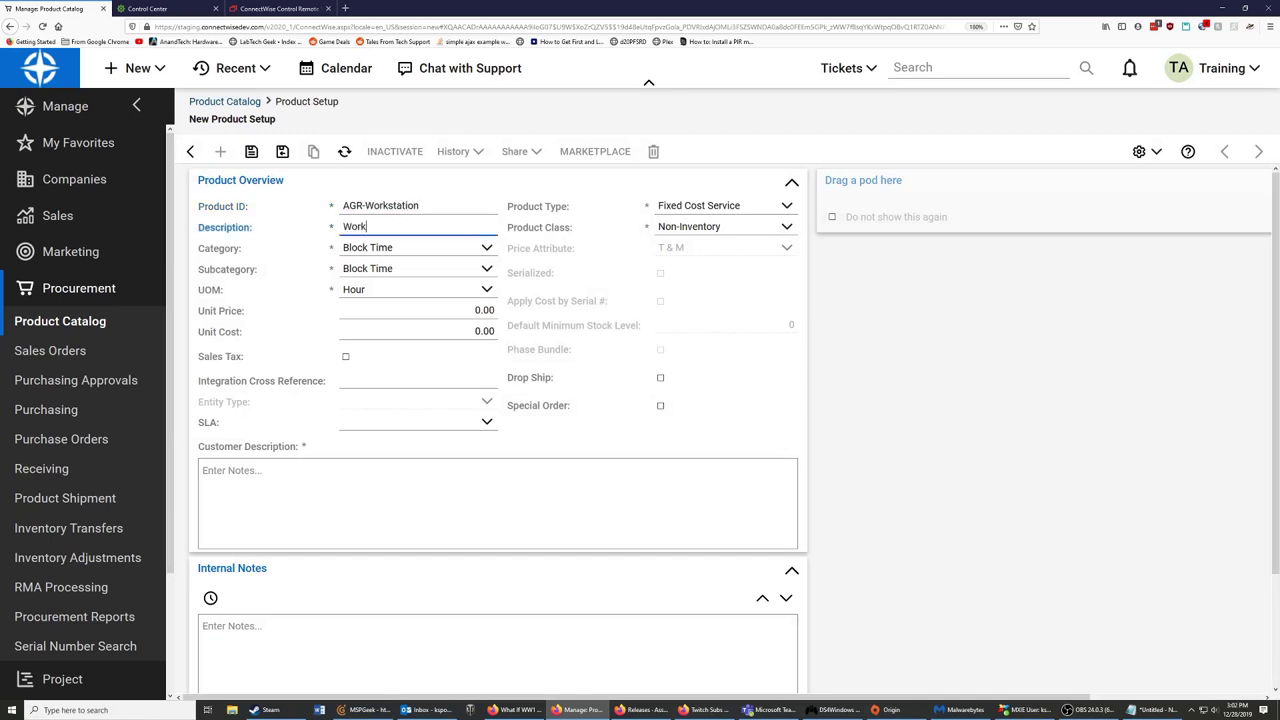
{"action": "type", "text": "ions Covered by Agreement"}
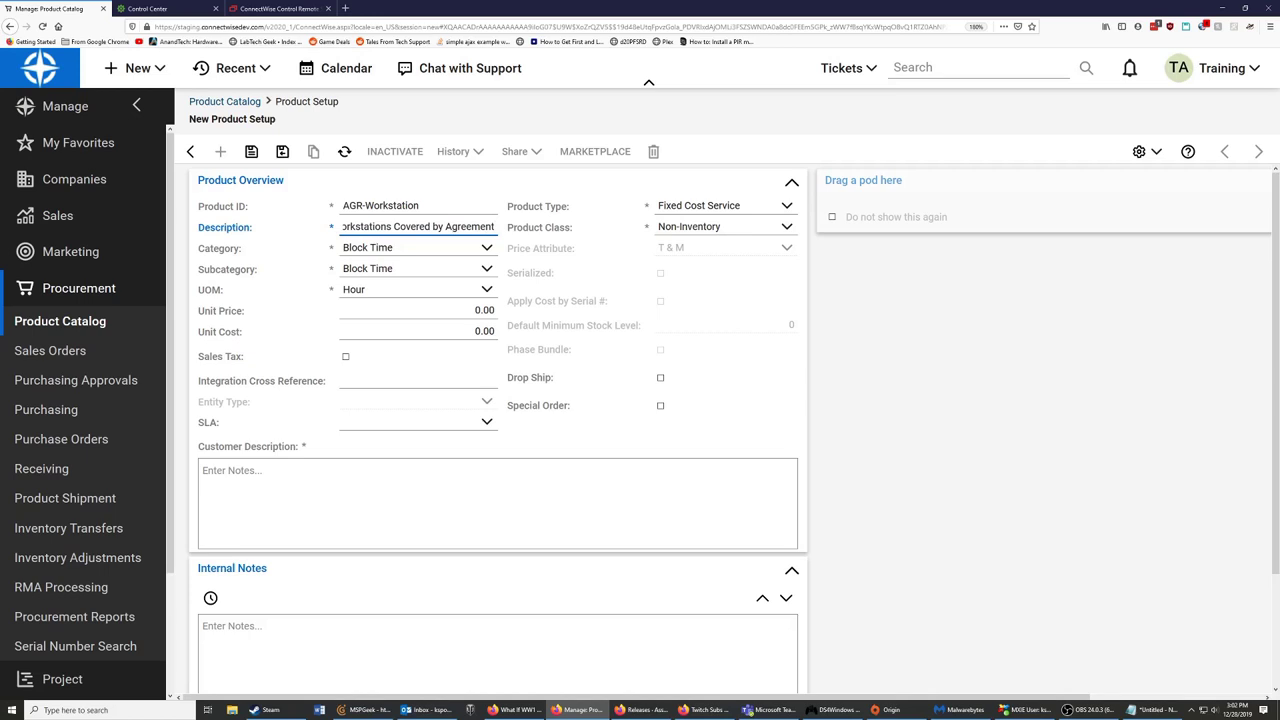
Set the product's category and subcategory to Managed Services
{"action": "left_click", "coordinate": [487, 247]}
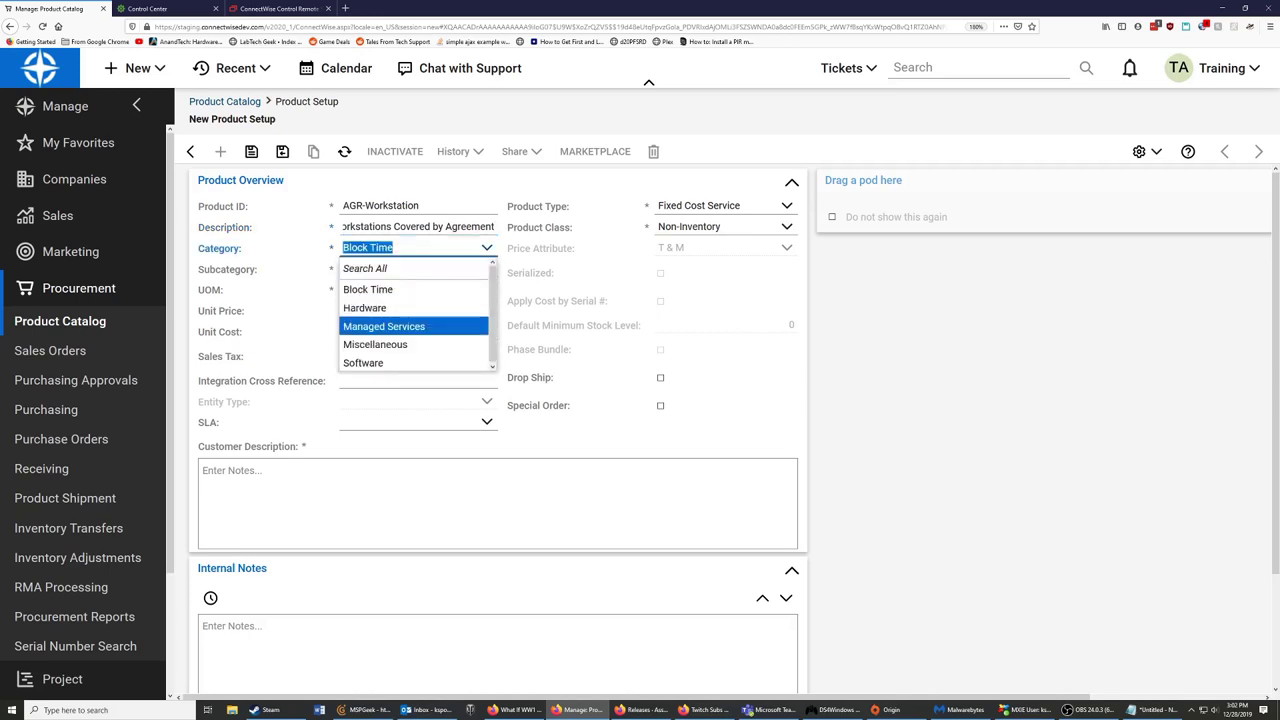
{"action": "left_click", "coordinate": [400, 326]}
{"action": "key", "text": "Tab"}
{"action": "key", "text": "alt+Down"}
{"action": "key", "text": "Return"}
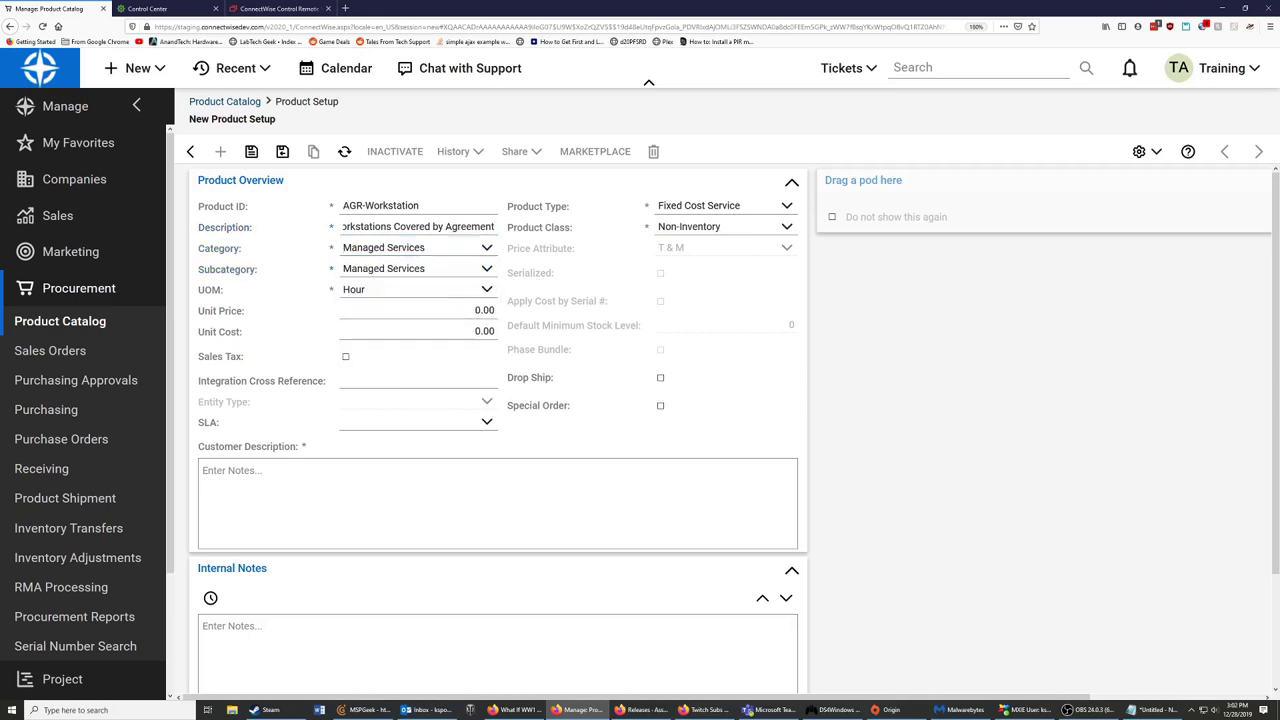
Set the product's unit of measure to Each
{"action": "key", "text": "Tab"}
{"action": "key", "text": "alt+Down"}
{"action": "key", "text": "Down"}
{"action": "key", "text": "Down"}
{"action": "key", "text": "Down"}
{"action": "key", "text": "Down"}
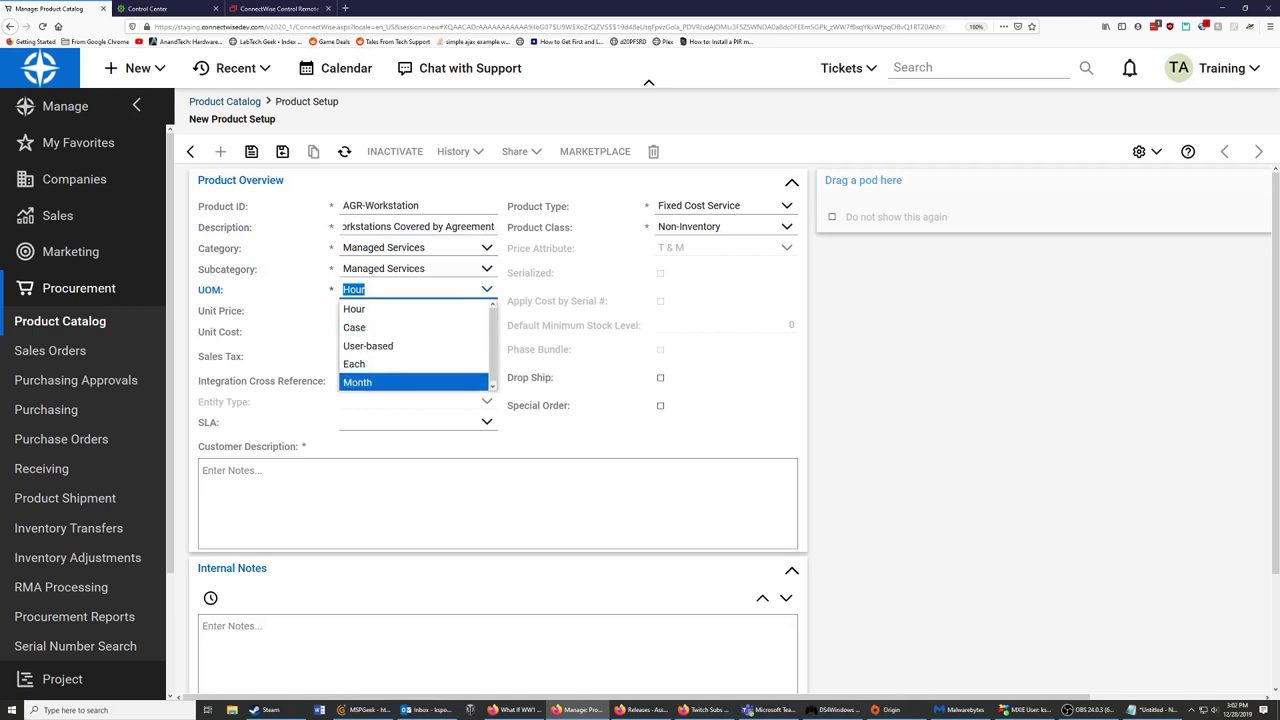
{"action": "key", "text": "Up"}
{"action": "key", "text": "Return"}
{"action": "key", "text": "Tab"}
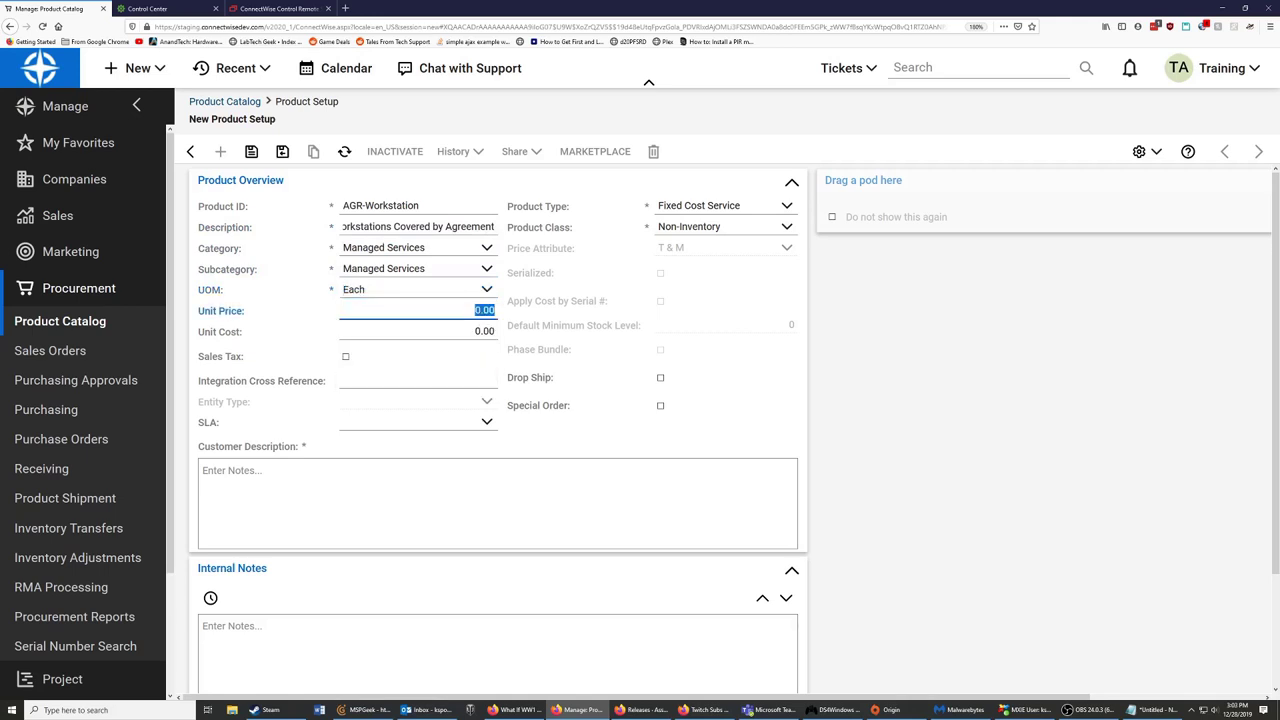
Set the unit price to 125.00 and the unit cost to 20.00, and try to save the product
{"action": "type", "text": "12"}
{"action": "key", "text": "BackSpace"}
{"action": "key", "text": "BackSpace"}
{"action": "type", "text": "125.00"}
{"action": "key", "text": "Tab"}
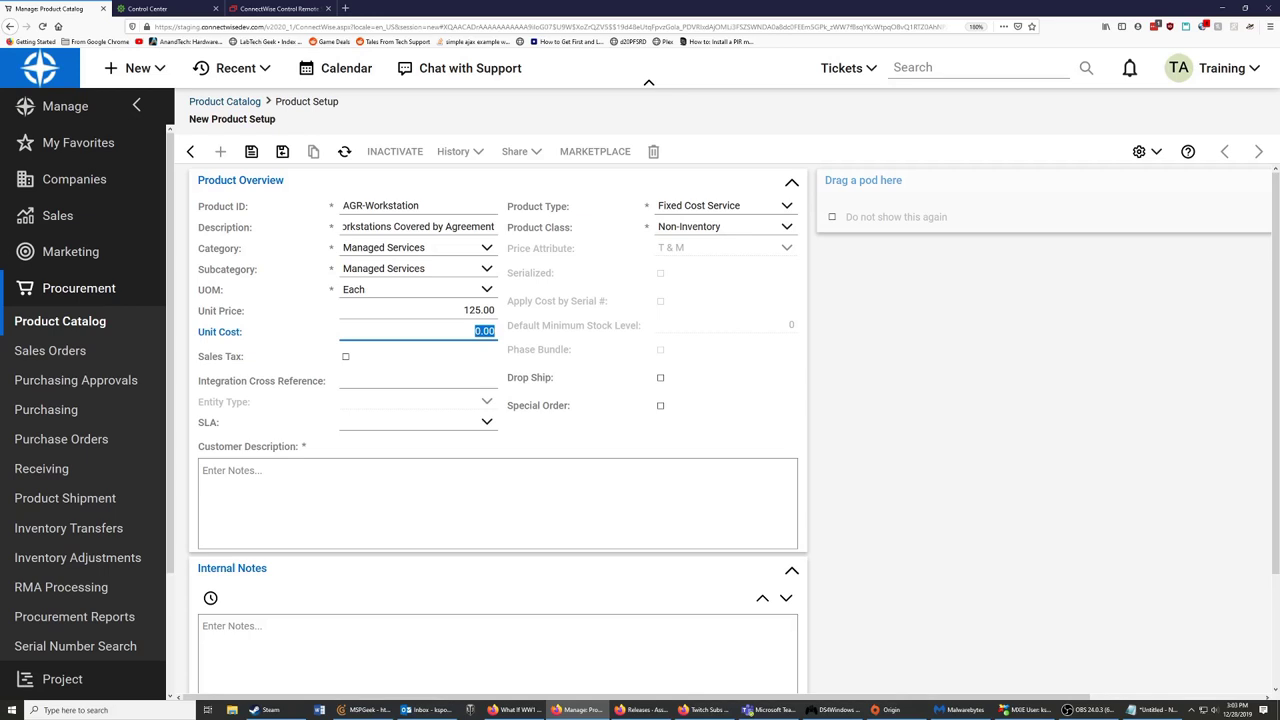
{"action": "type", "text": "20.00"}
{"action": "key", "text": "Tab"}
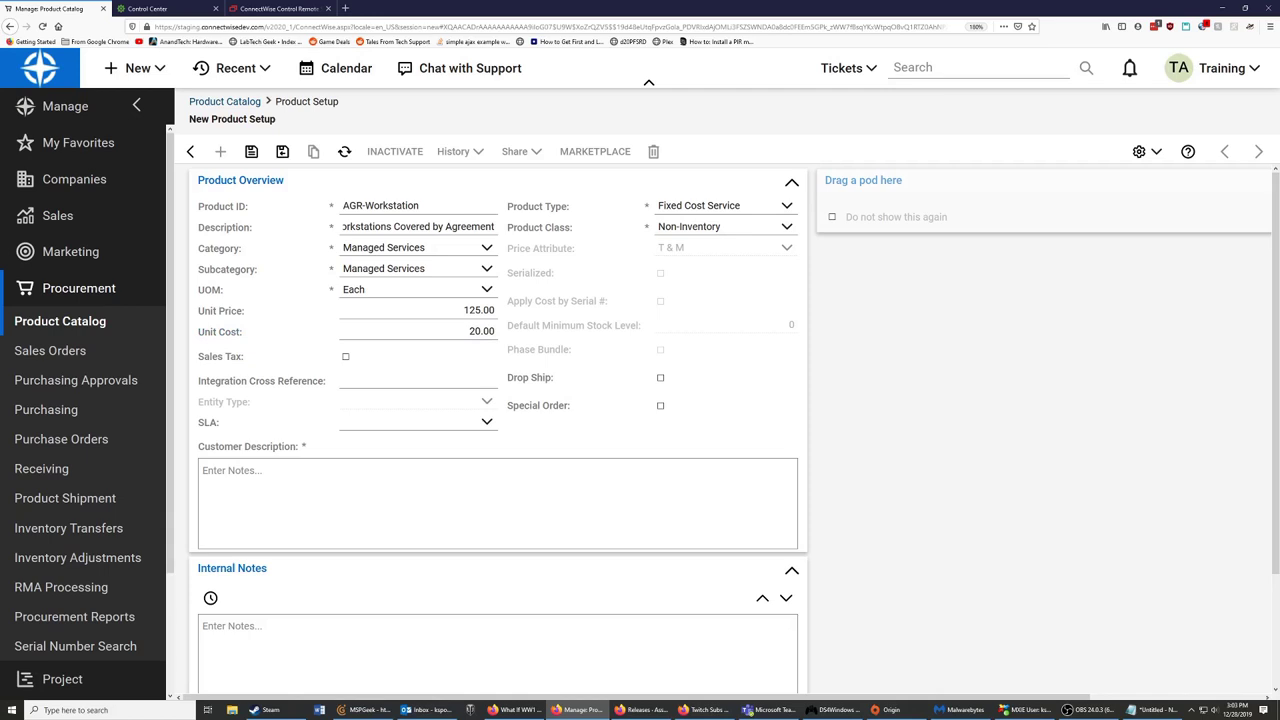
{"action": "left_click", "coordinate": [251, 152]}
Enter the customer description "These are workstations covered under agreements for AgreementX"
{"action": "left_click", "coordinate": [290, 545]}
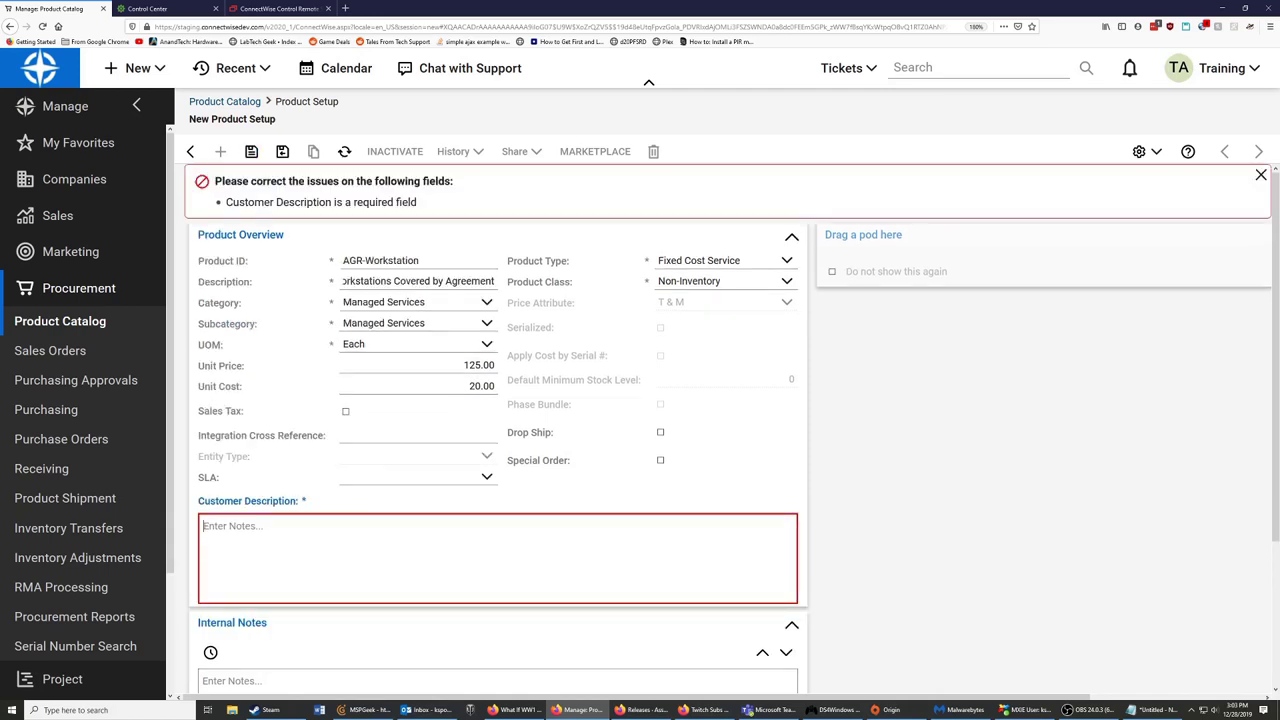
{"action": "type", "text": "Create"}
{"action": "key", "text": "BackSpace"}
{"action": "key", "text": "BackSpace"}
{"action": "key", "text": "BackSpace"}
{"action": "key", "text": "BackSpace"}
{"action": "key", "text": "BackSpace"}
{"action": "key", "text": "BackSpace"}
{"action": "key", "text": "BackSpace"}
{"action": "type", "text": "These are workstations covered under agreem"}
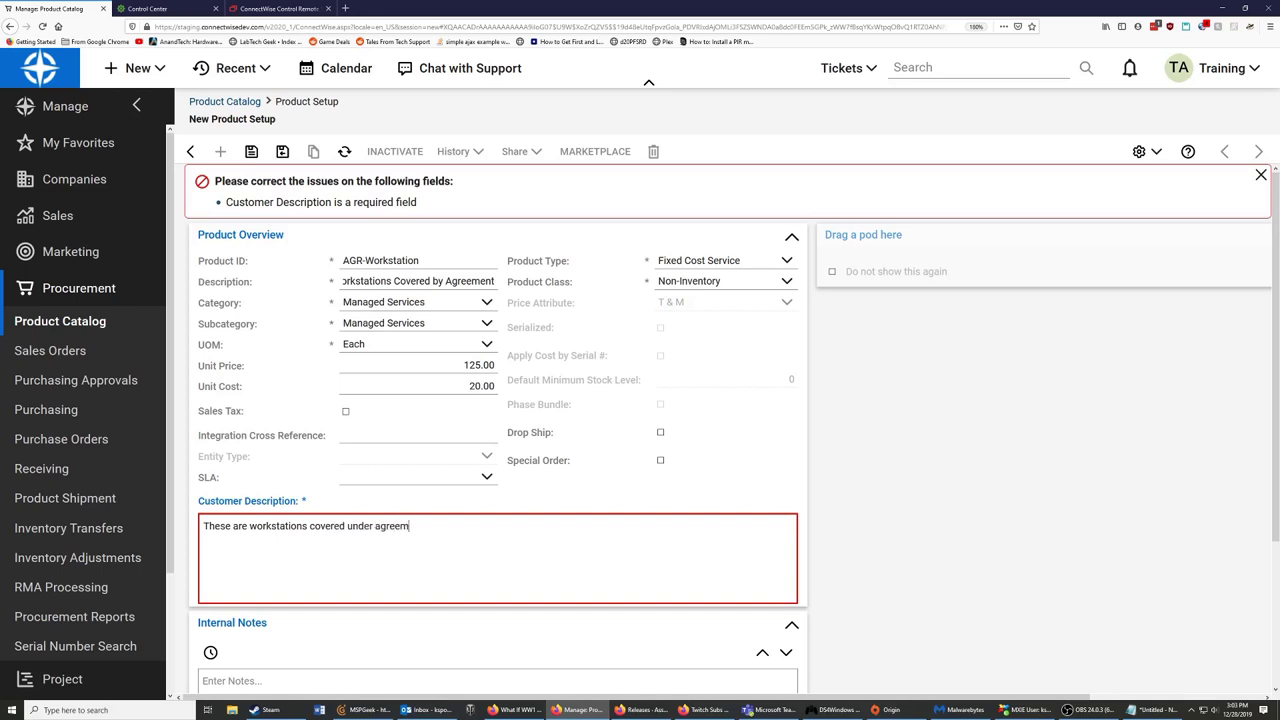
{"action": "type", "text": "ents for AgreementX"}
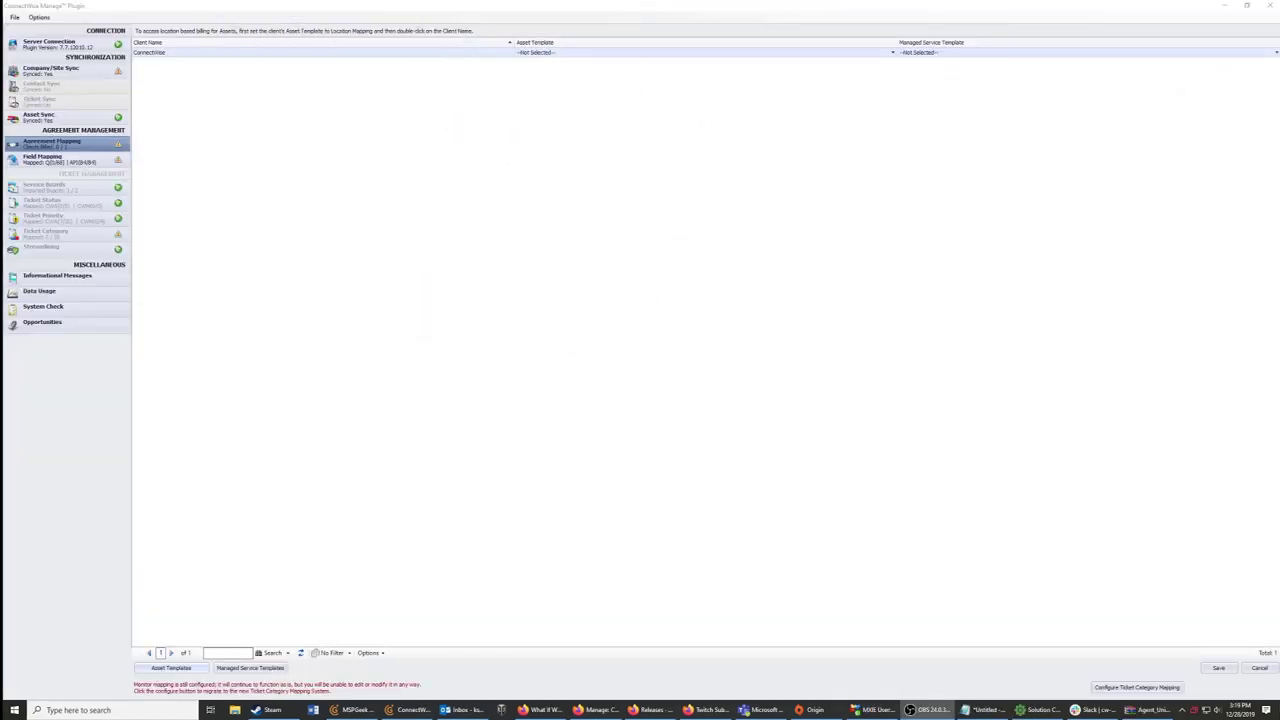
In the agreement mapping of the ConnectWise Manage Plugin, open the asset templates and start a new template
{"action": "left_click", "coordinate": [322, 52]}
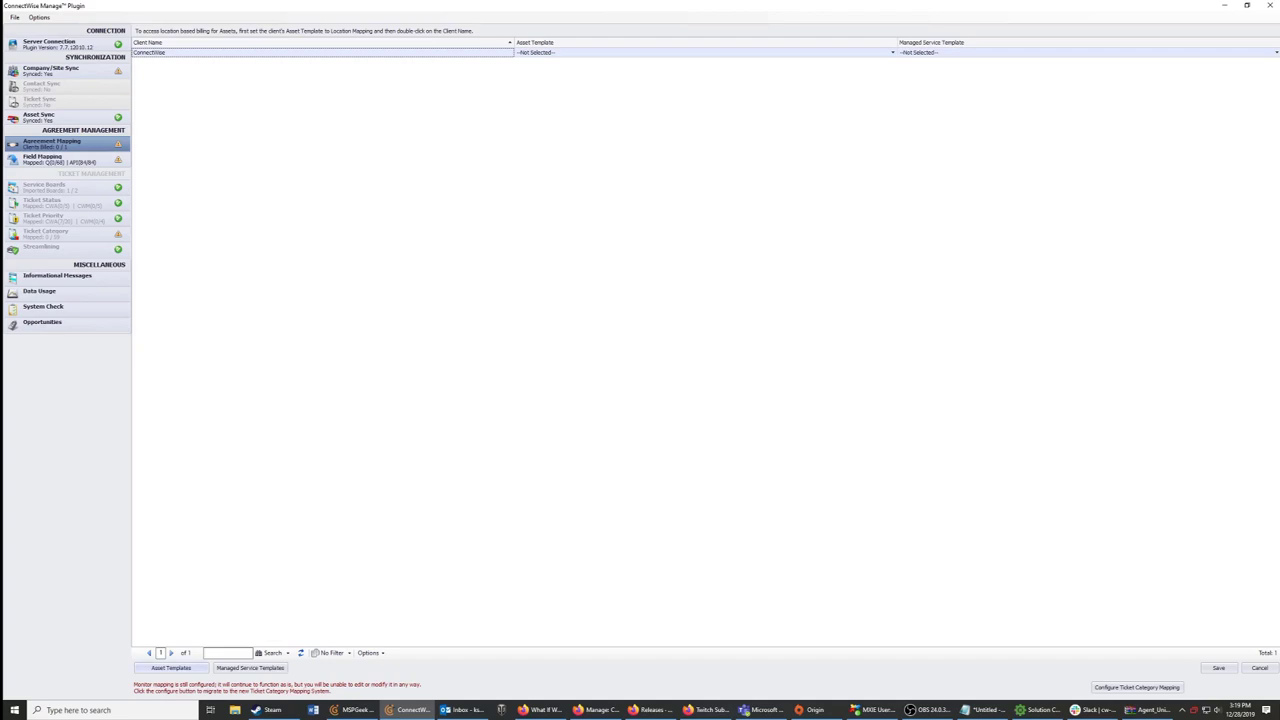
{"action": "left_click", "coordinate": [171, 667]}
{"action": "left_click_drag", "start_coordinate": [323, 145], "coordinate": [432, 203]}
{"action": "left_click", "coordinate": [316, 418]}
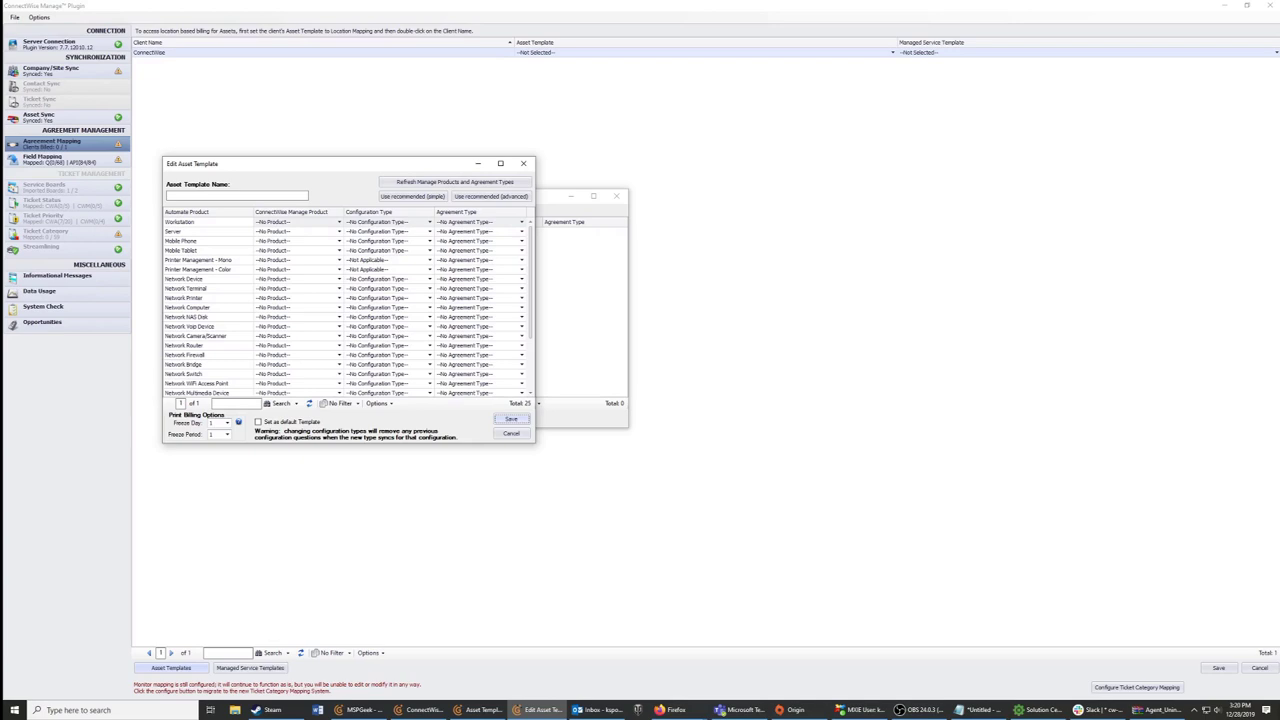
Map the Workstation asset to the product AGR-Workstation and the Server asset to AGR-Server
{"action": "left_click", "coordinate": [339, 222]}
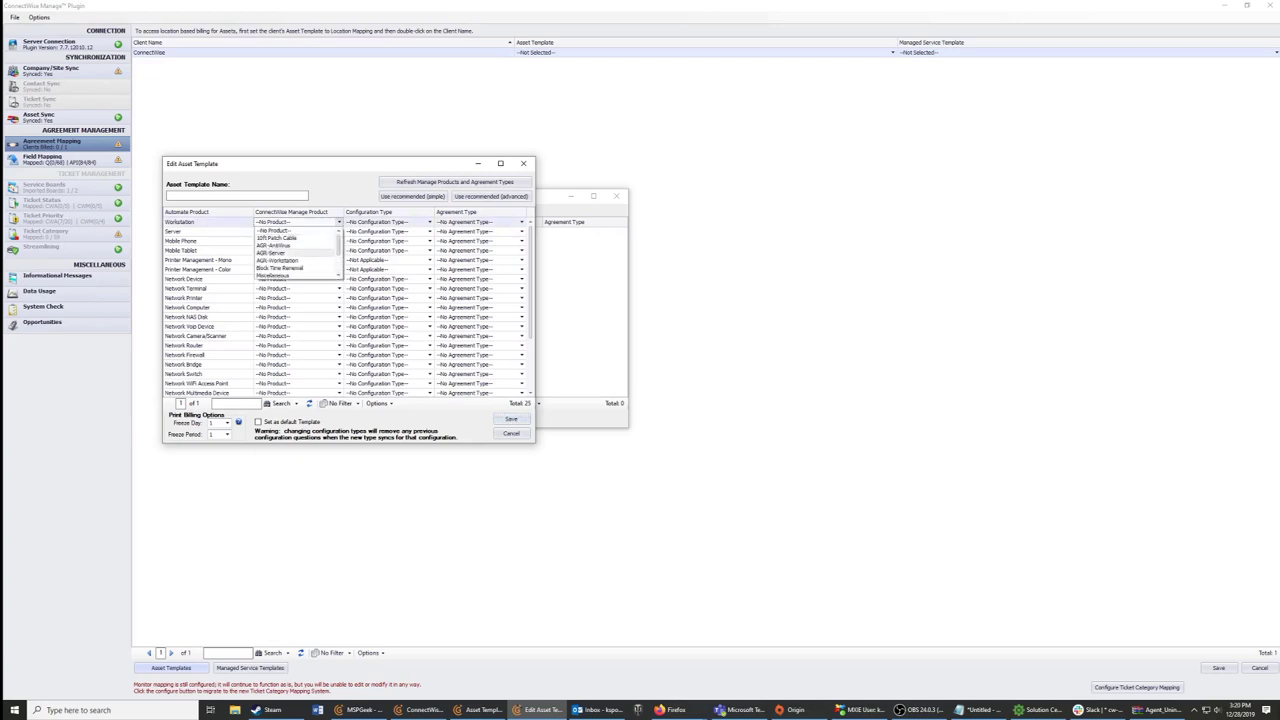
{"action": "left_click", "coordinate": [278, 260]}
{"action": "left_click", "coordinate": [297, 231]}
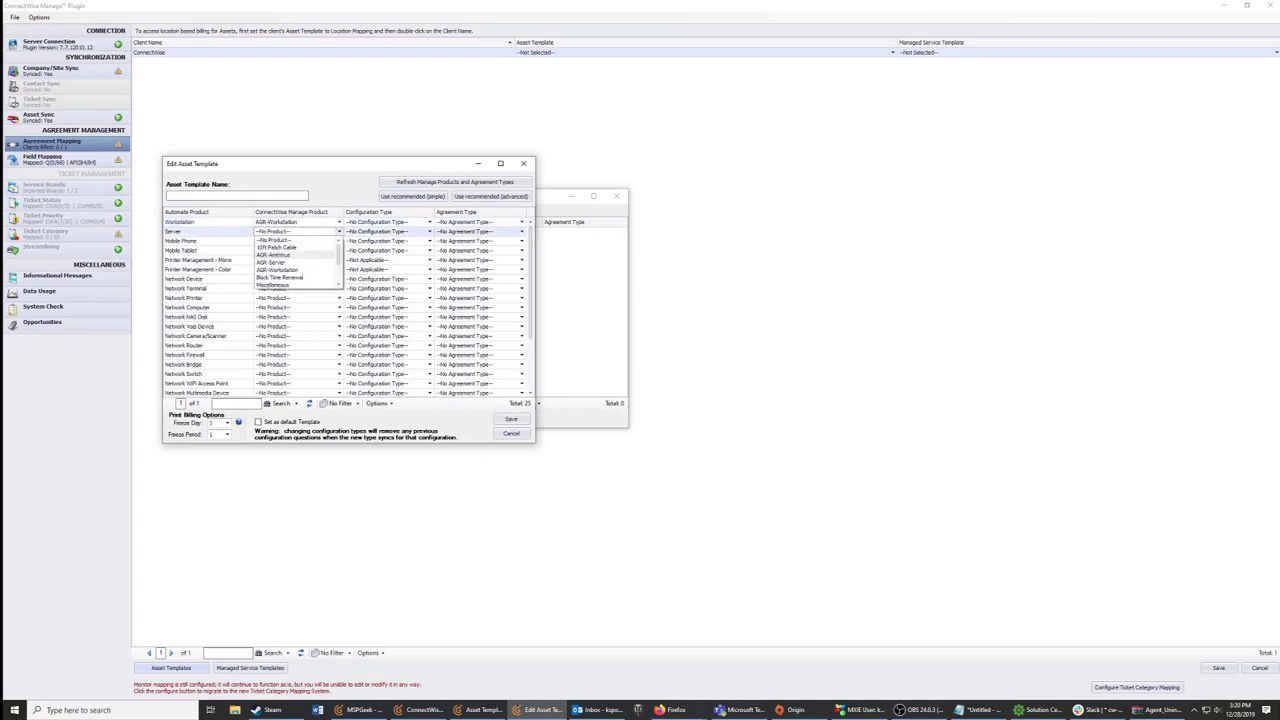
{"action": "left_click", "coordinate": [270, 261]}
Set the Server asset's configuration type to Managed Workstation
{"action": "scroll", "coordinate": [347, 307], "scroll_direction": "down", "scroll_amount": 3}
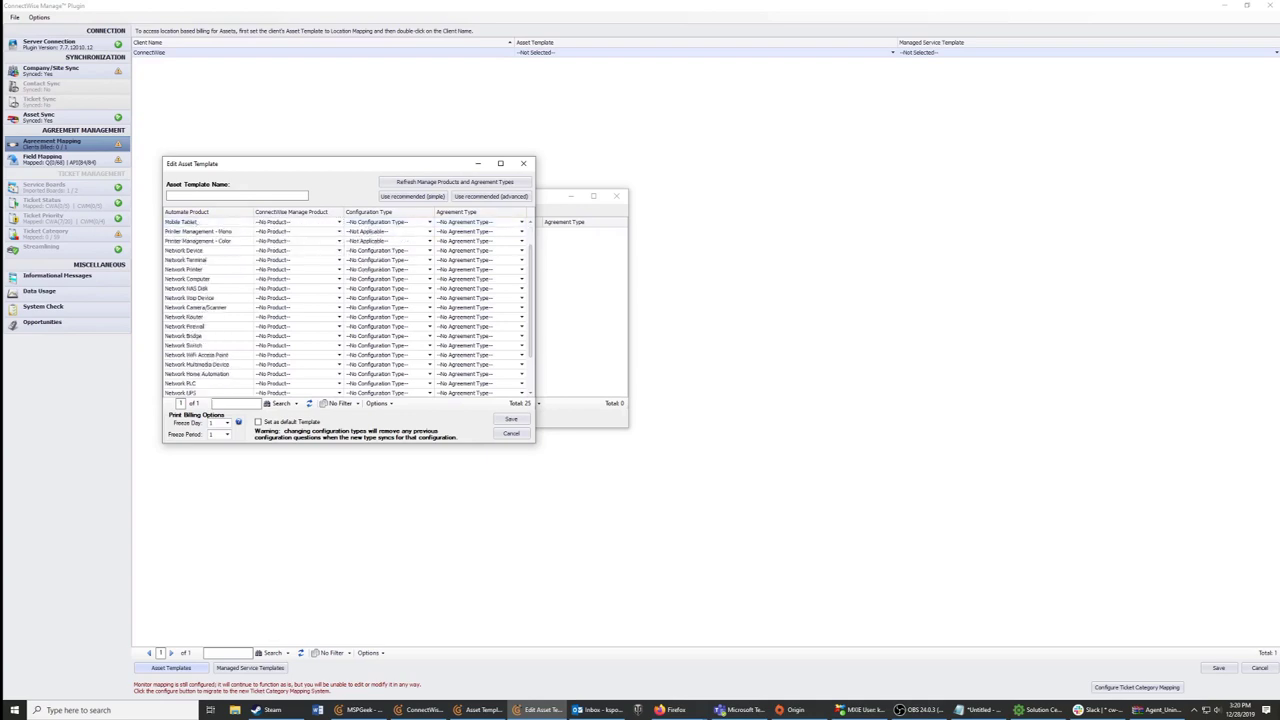
{"action": "scroll", "coordinate": [347, 307], "scroll_direction": "up", "scroll_amount": 2}
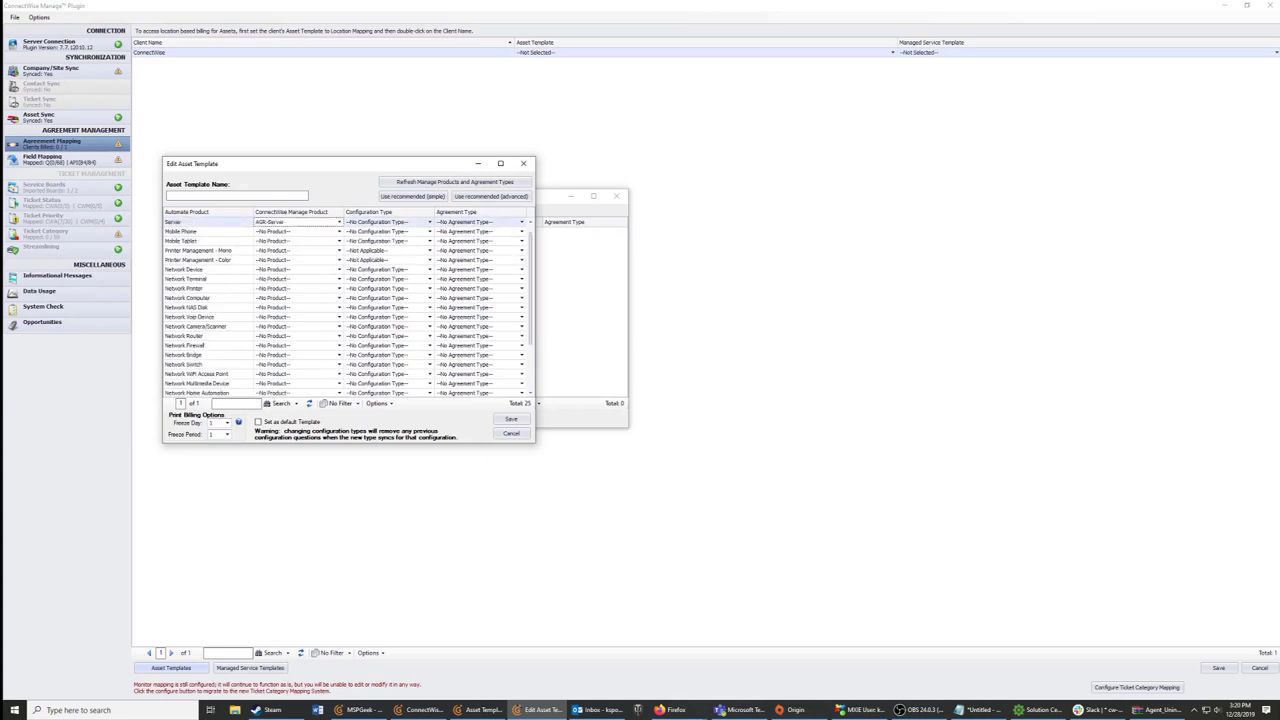
{"action": "left_click", "coordinate": [430, 222]}
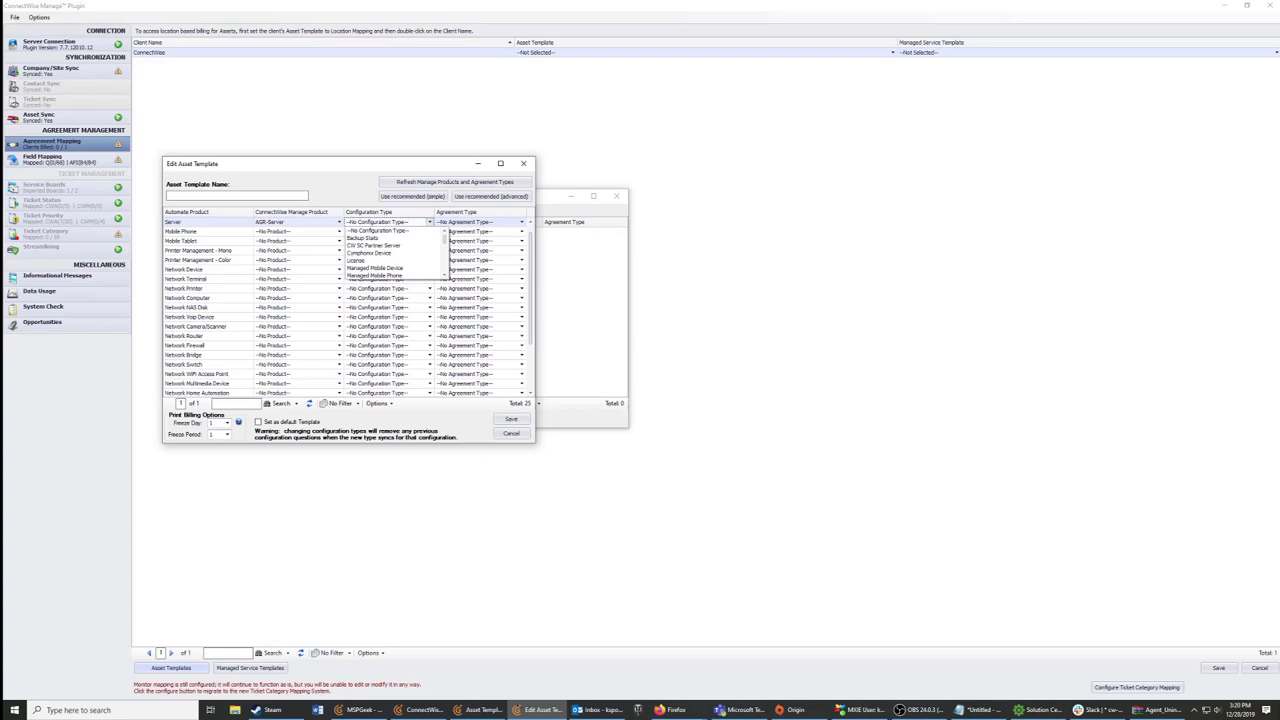
{"action": "scroll", "coordinate": [390, 253], "scroll_direction": "down", "scroll_amount": 4}
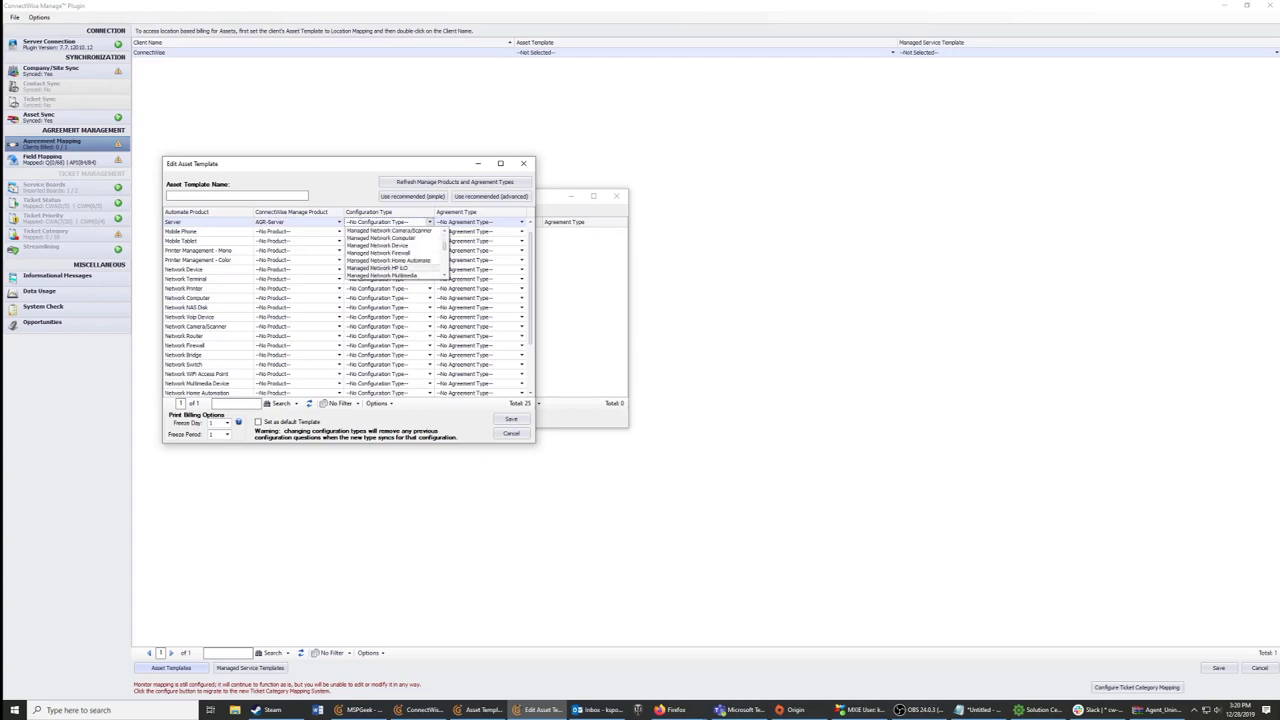
{"action": "scroll", "coordinate": [390, 253], "scroll_direction": "down", "scroll_amount": 4}
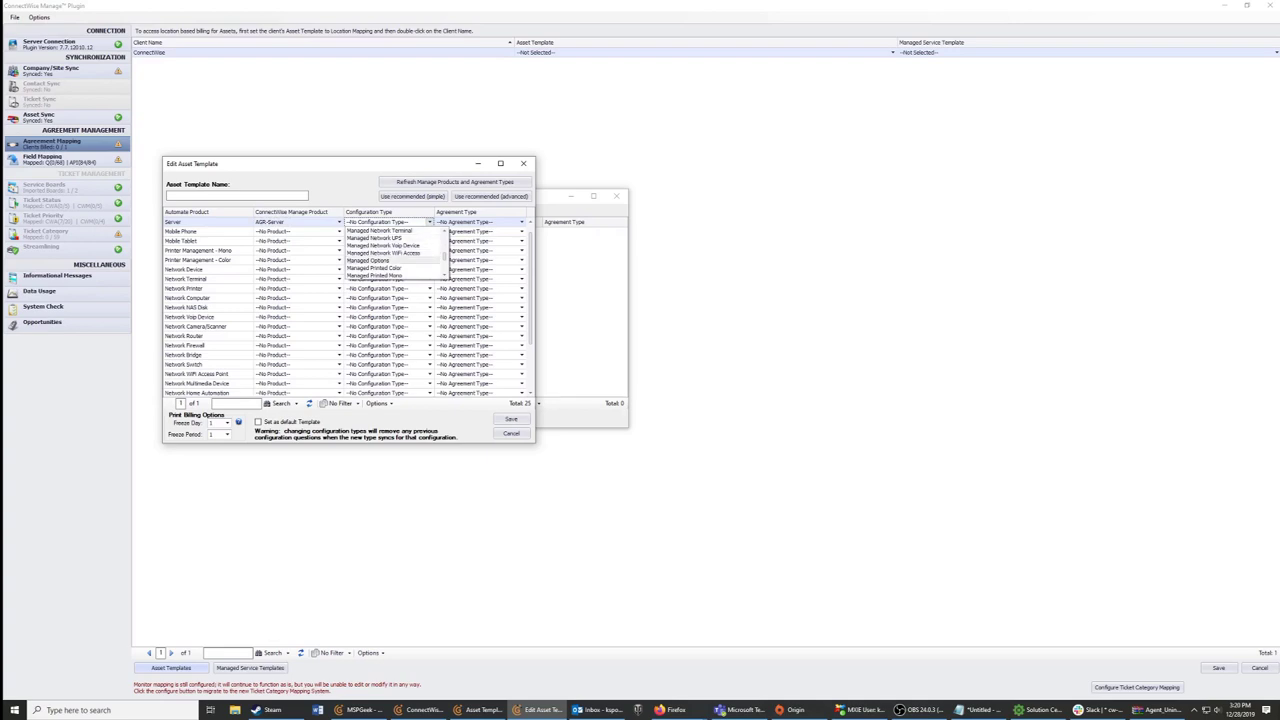
{"action": "scroll", "coordinate": [390, 253], "scroll_direction": "down", "scroll_amount": 3}
{"action": "left_click", "coordinate": [390, 253]}
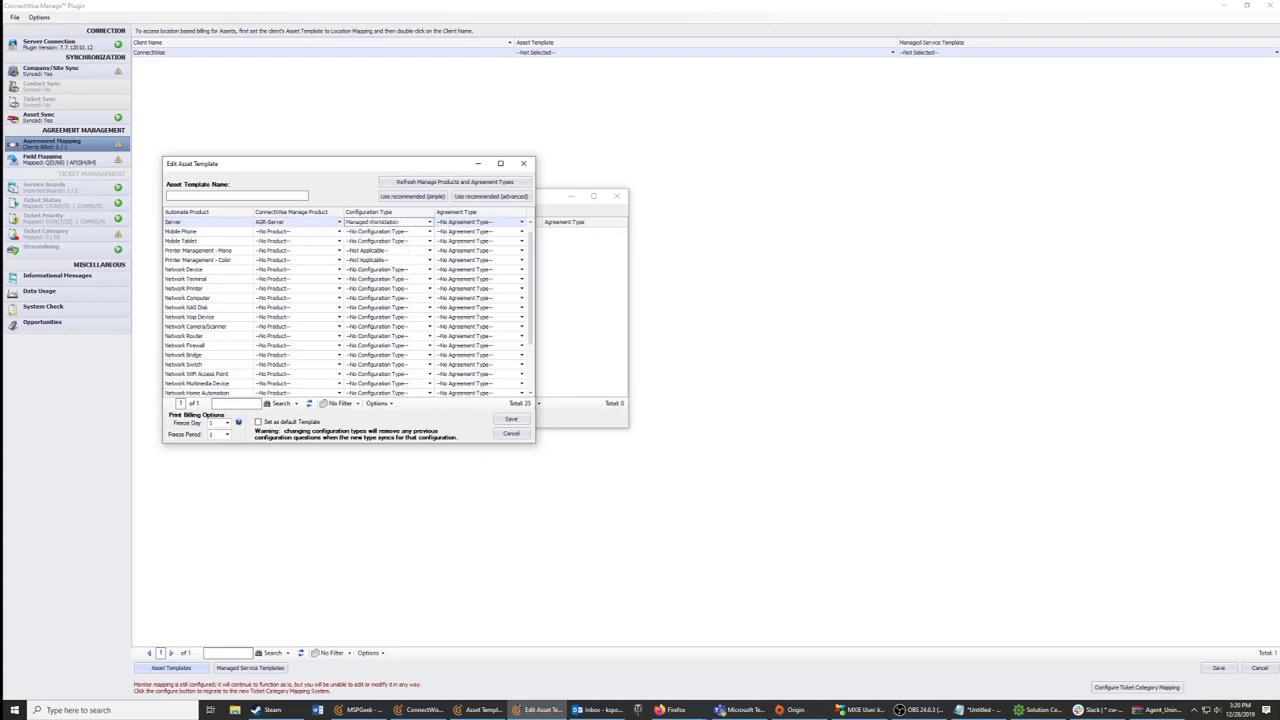
Set the configuration type to Managed Server for the Server asset and to Managed Workstation for the Workstation asset
{"action": "left_click", "coordinate": [430, 222]}
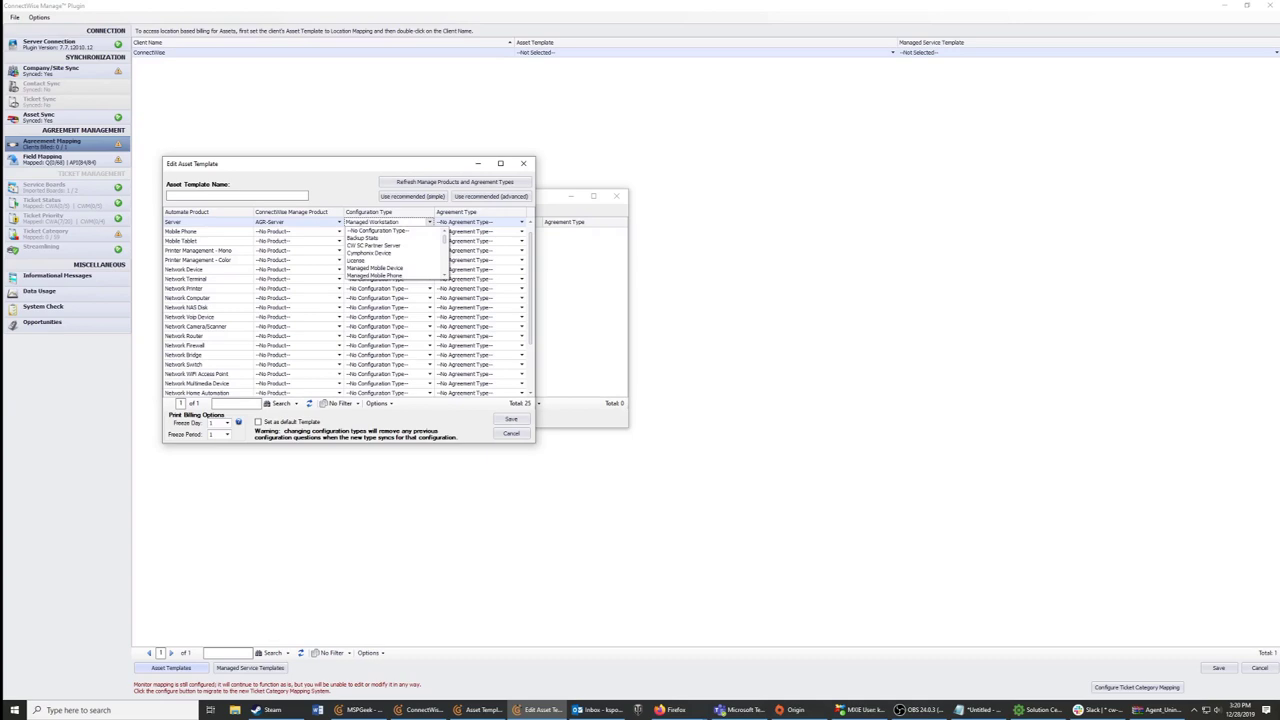
{"action": "scroll", "coordinate": [400, 239], "scroll_direction": "down", "scroll_amount": 5}
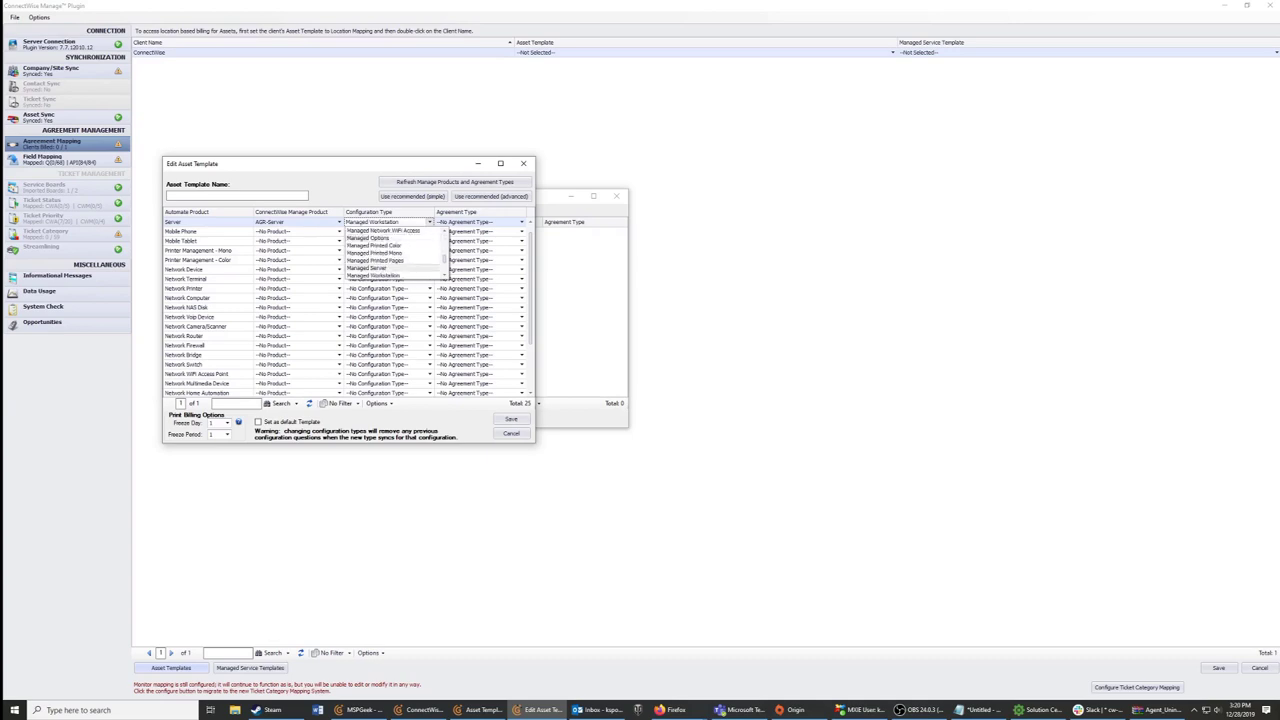
{"action": "left_click", "coordinate": [375, 267]}
{"action": "scroll", "coordinate": [400, 245], "scroll_direction": "up", "scroll_amount": 1}
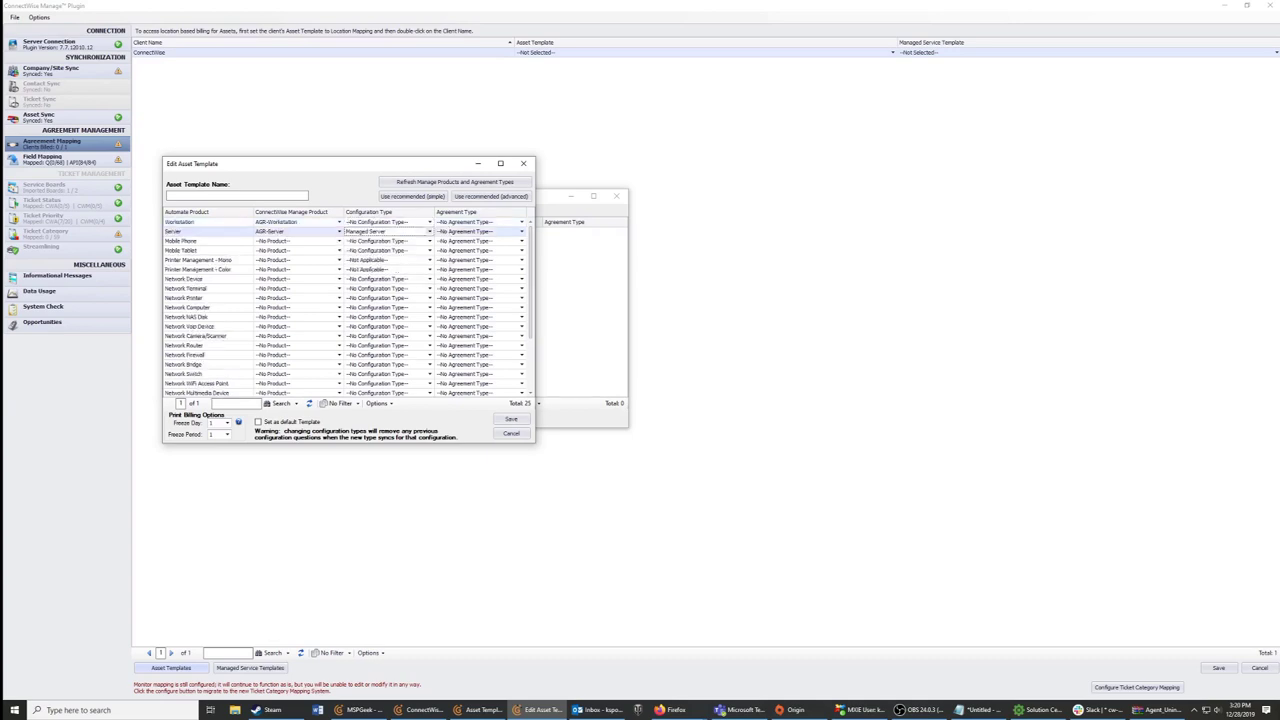
{"action": "left_click", "coordinate": [430, 222]}
{"action": "scroll", "coordinate": [395, 252], "scroll_direction": "down", "scroll_amount": 6}
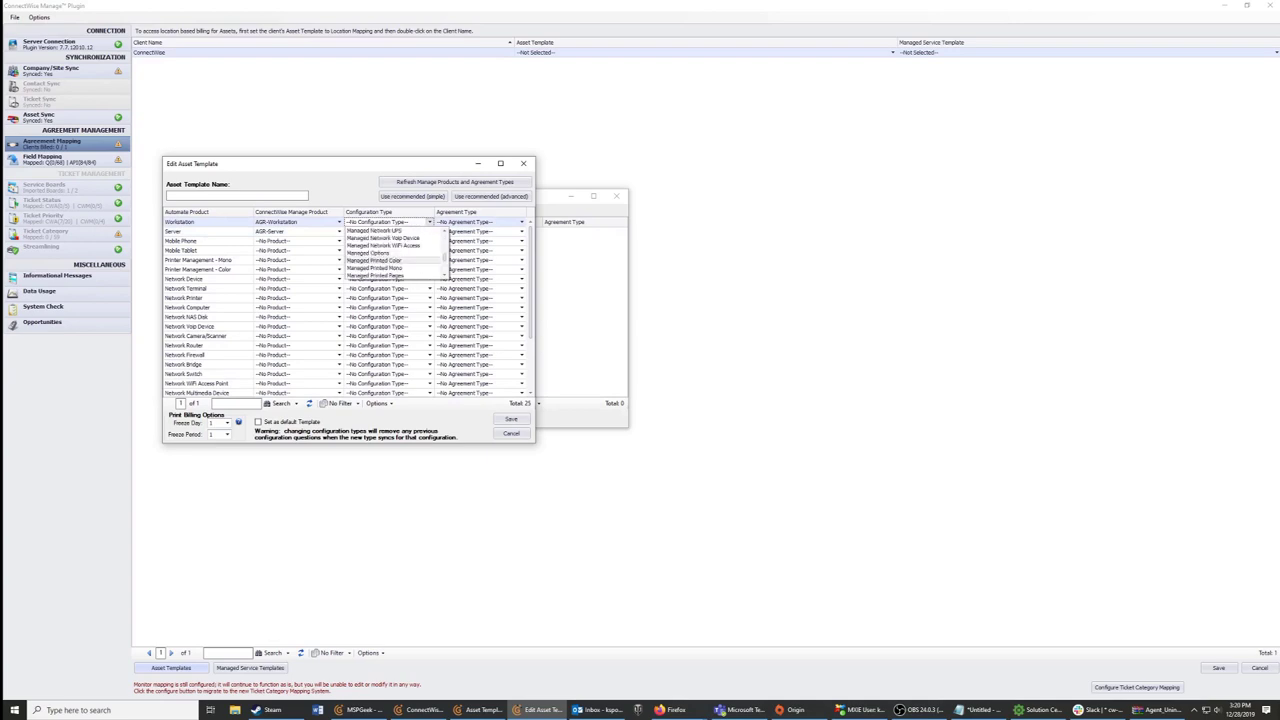
{"action": "left_click", "coordinate": [373, 231]}
Set the agreement type of both the Workstation and Server assets to Managed Service
{"action": "left_click", "coordinate": [520, 221]}
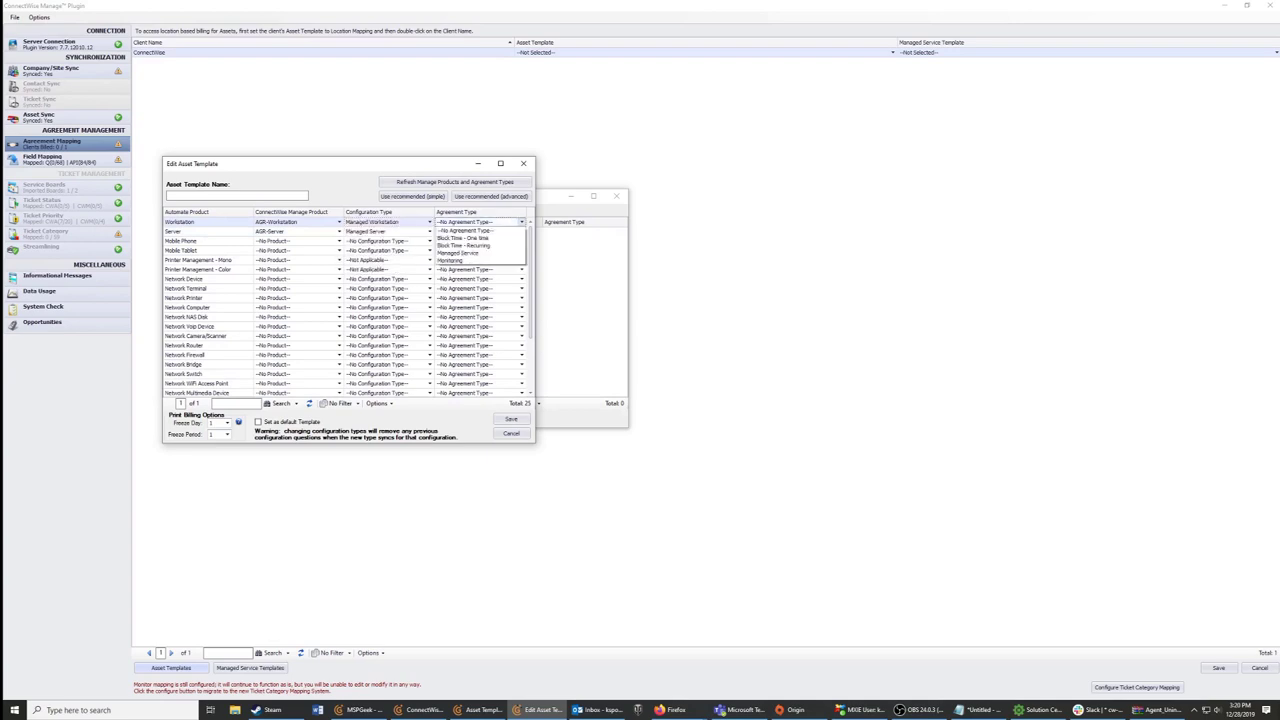
{"action": "left_click", "coordinate": [480, 252]}
{"action": "left_click", "coordinate": [521, 231]}
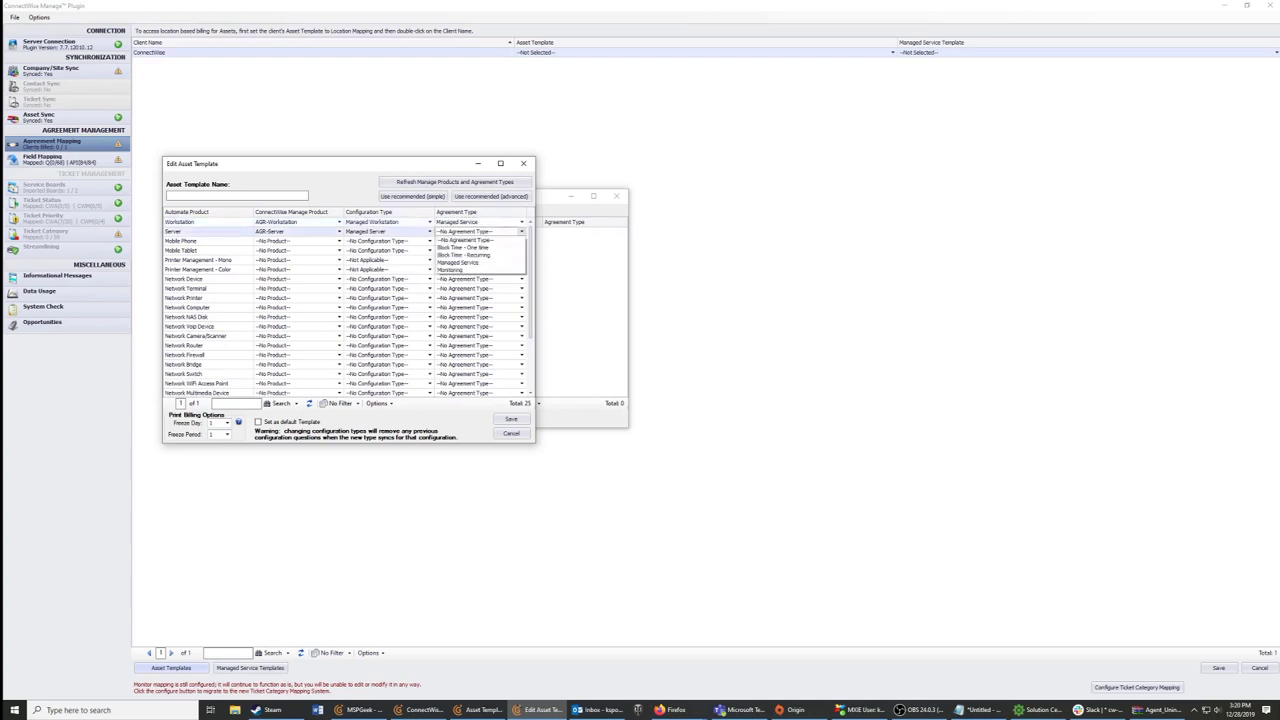
{"action": "left_click", "coordinate": [480, 262]}
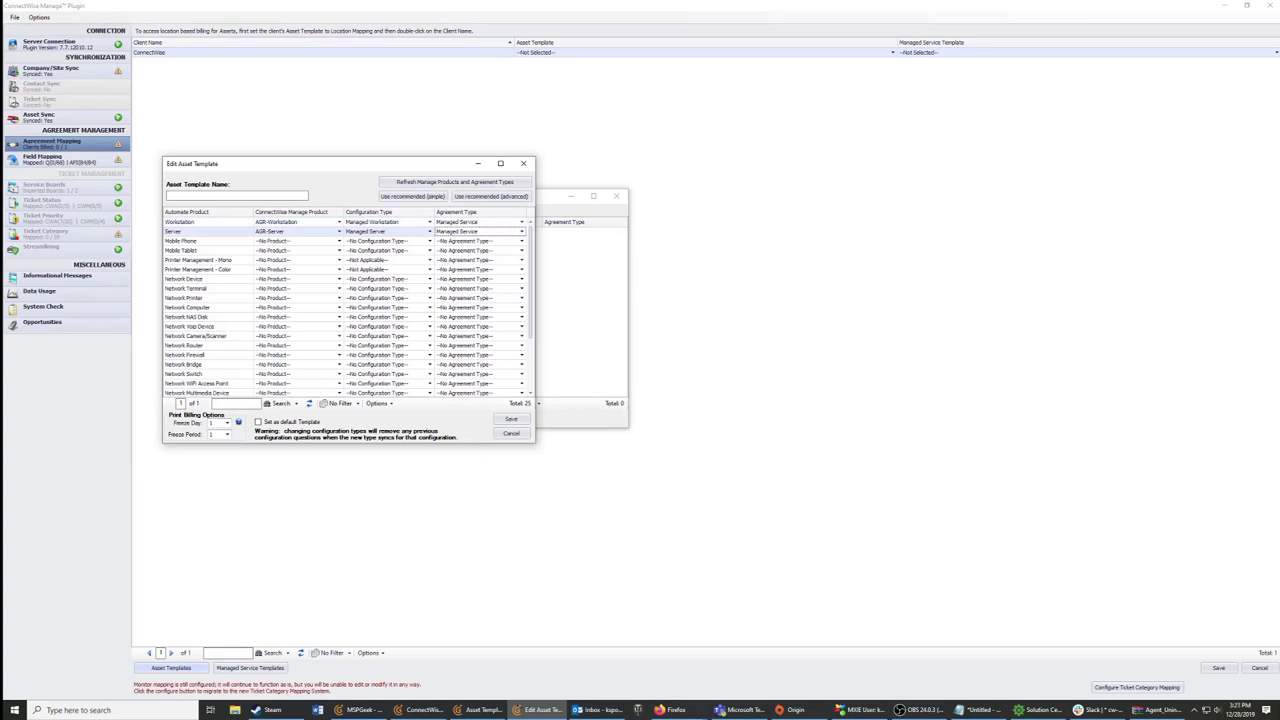
{"action": "left_click", "coordinate": [511, 419]}
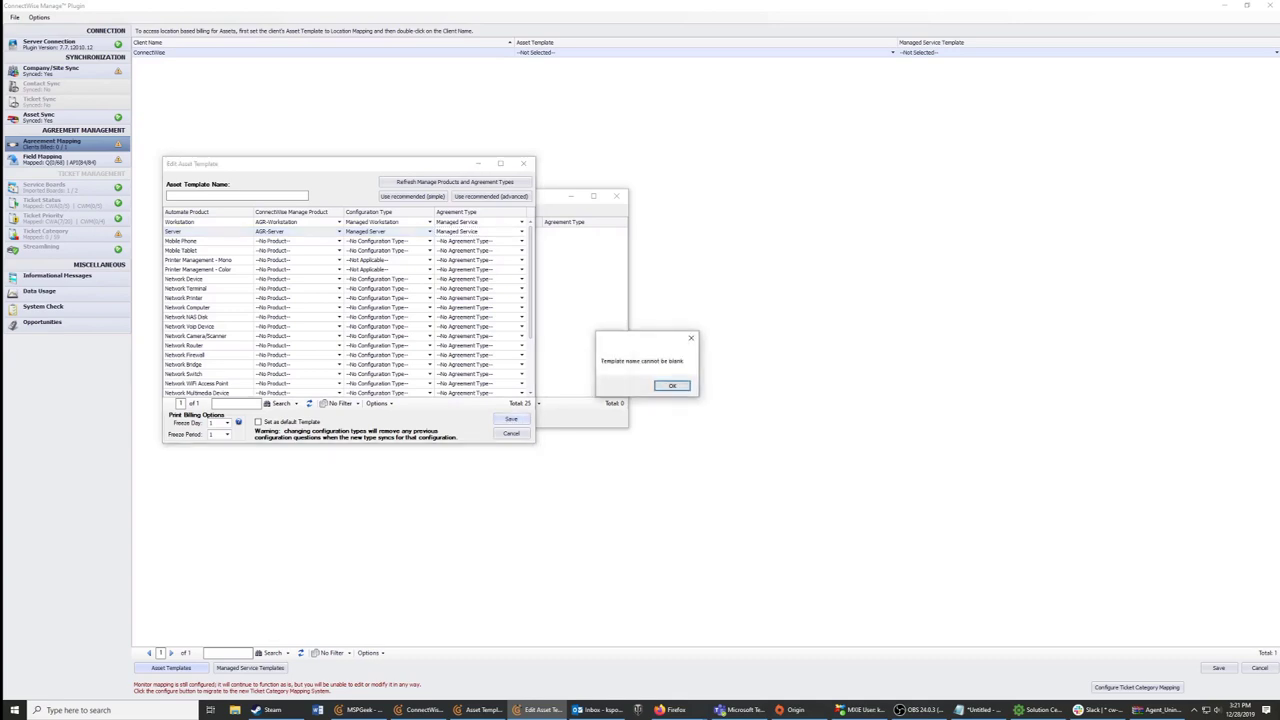
{"action": "left_click", "coordinate": [672, 386]}
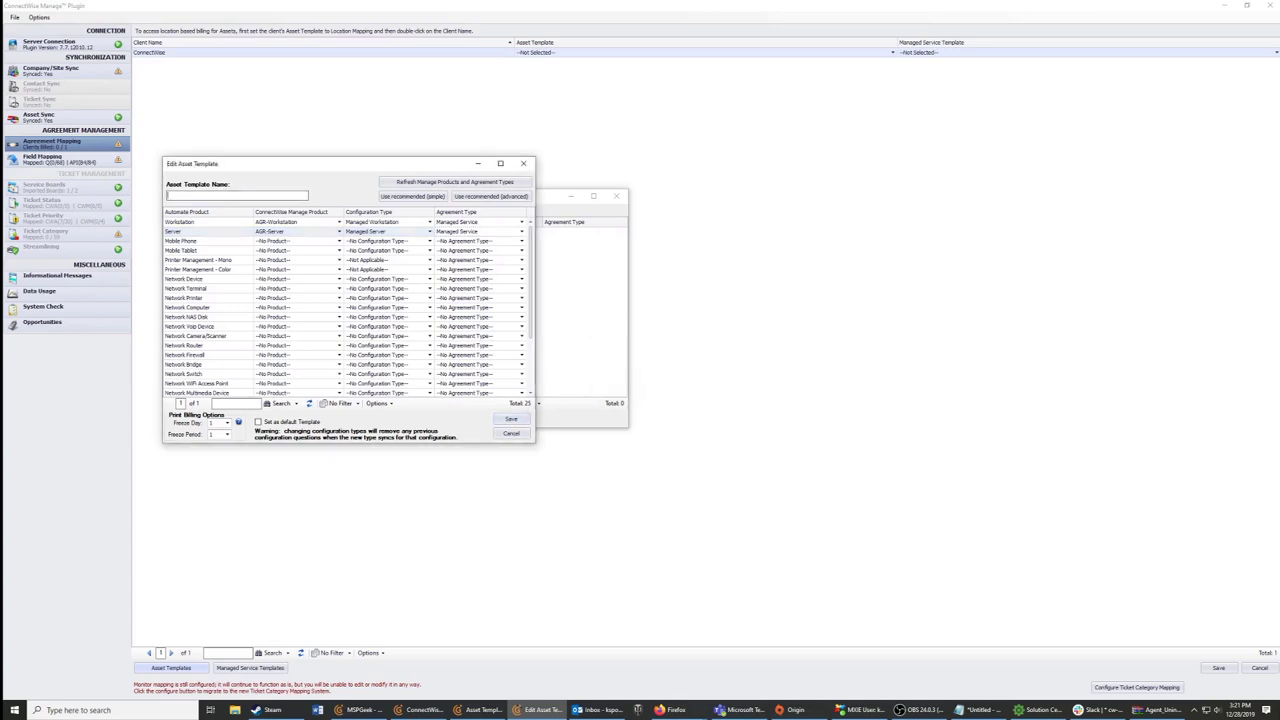
{"action": "type", "text": "Template"}
{"action": "key", "text": "BackSpace"}
{"action": "key", "text": "BackSpace"}
{"action": "key", "text": "BackSpace"}
{"action": "key", "text": "BackSpace"}
{"action": "key", "text": "BackSpace"}
{"action": "key", "text": "BackSpace"}
{"action": "key", "text": "BackSpace"}
{"action": "key", "text": "BackSpace"}
Name the asset template MS-TemplateSync, save it, and close the template list
{"action": "type", "text": "MS-TemplateSync"}
{"action": "left_click", "coordinate": [511, 419]}
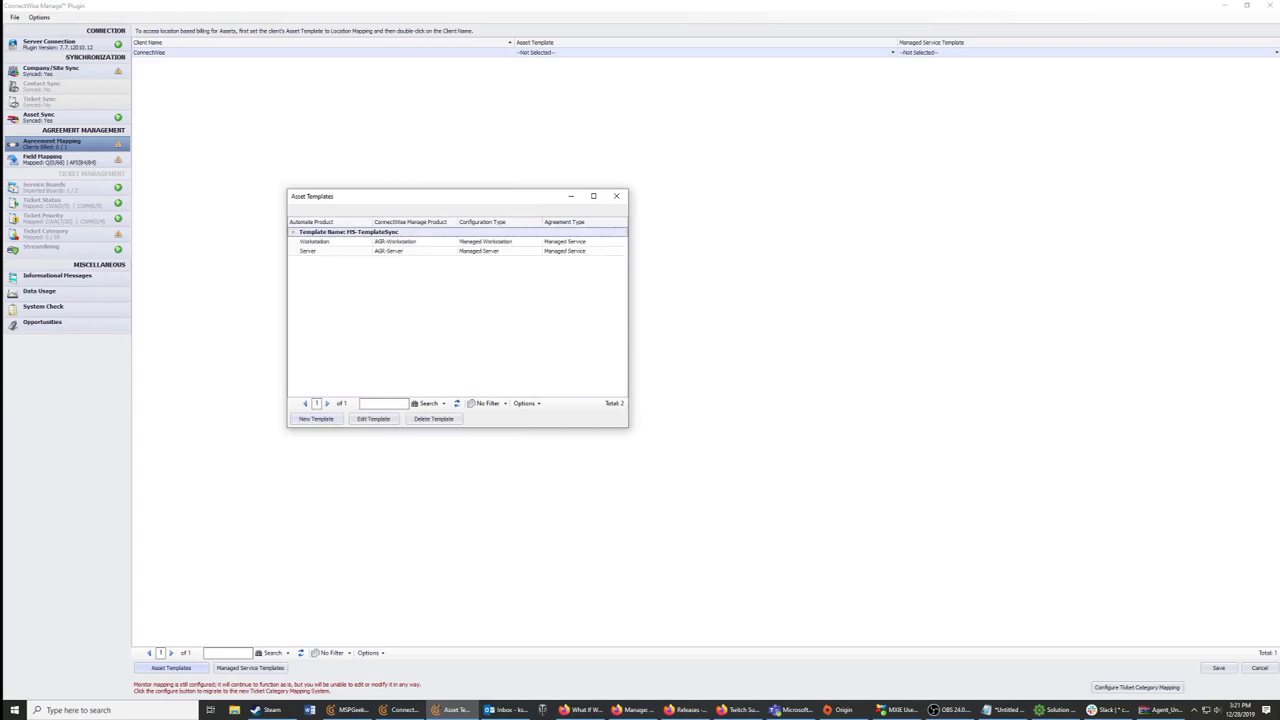
{"action": "left_click", "coordinate": [616, 196]}
Assign MS-TemplateSync as the asset template of the ConnectWise client and save the agreement mapping
{"action": "left_click", "coordinate": [892, 53]}
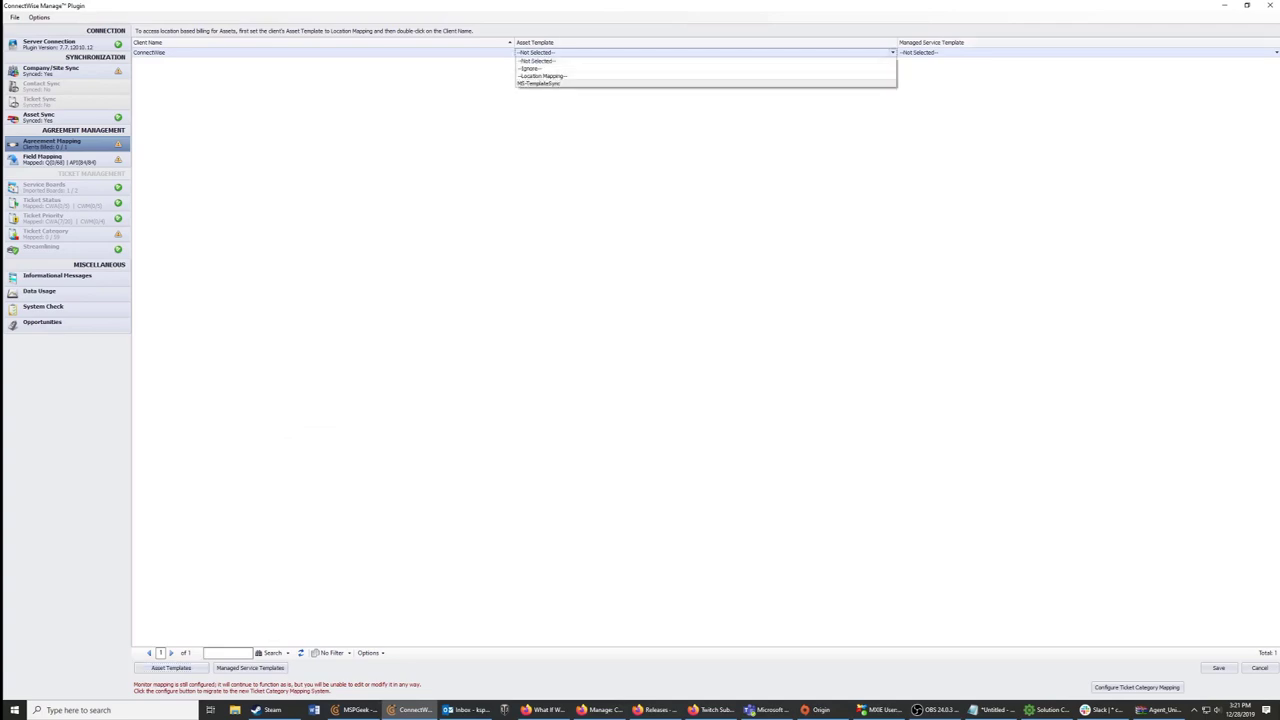
{"action": "left_click", "coordinate": [538, 83]}
{"action": "left_click", "coordinate": [1276, 53]}
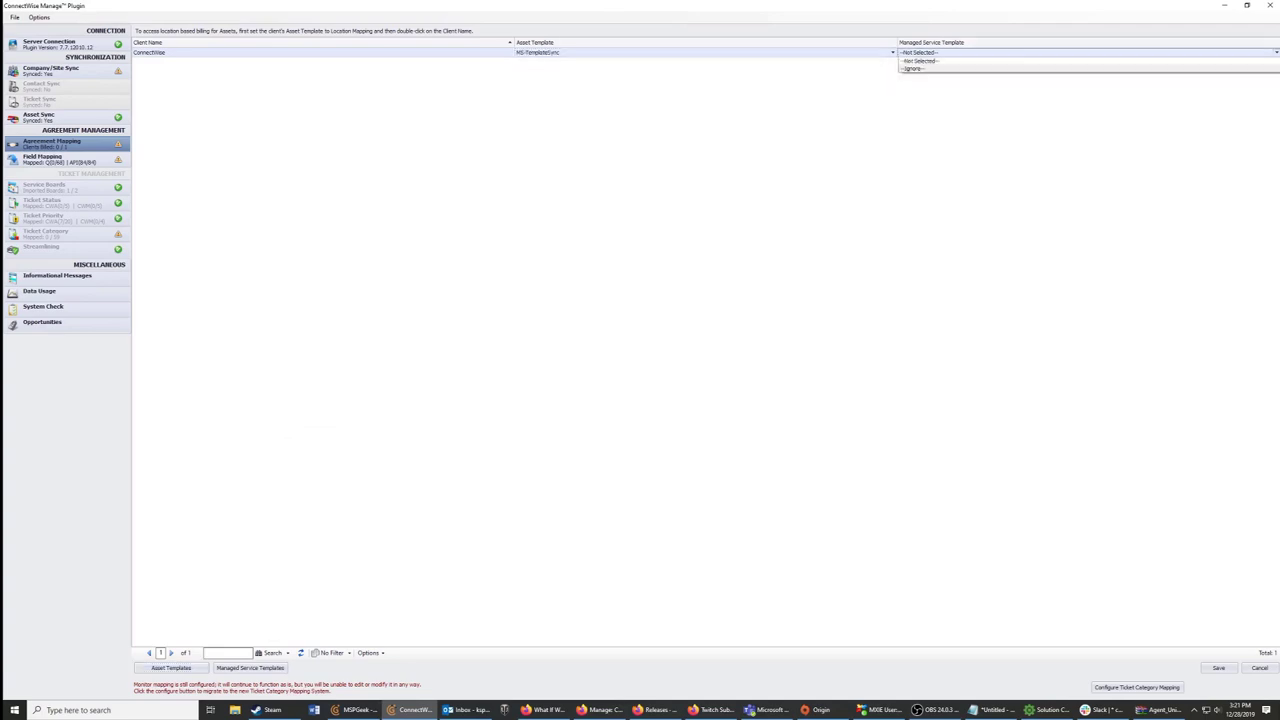
{"action": "left_click", "coordinate": [1276, 53]}
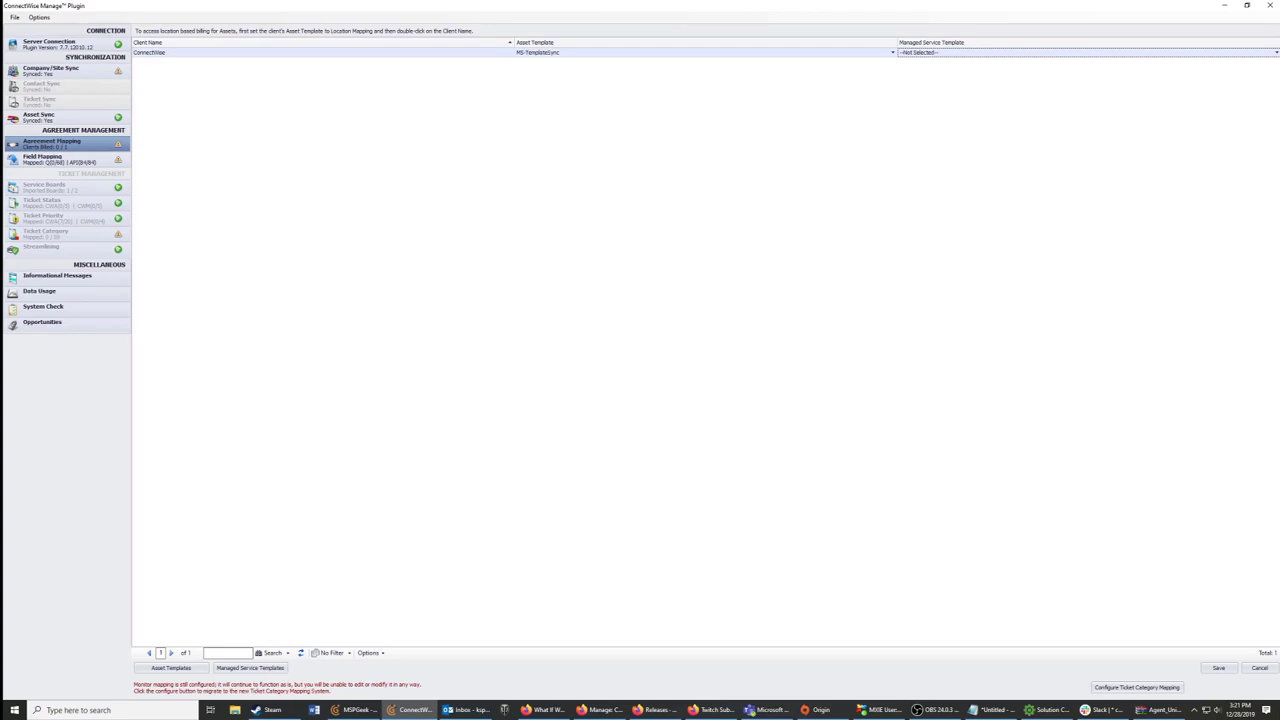
{"action": "left_click", "coordinate": [1218, 668]}
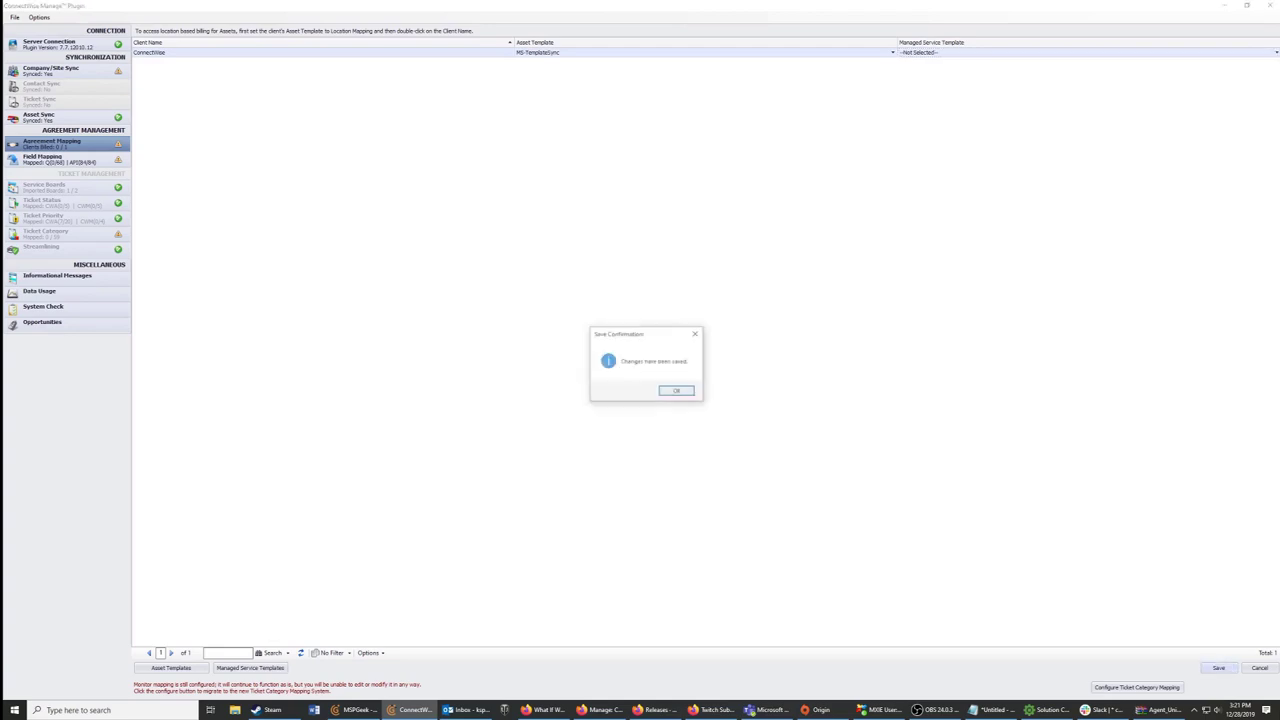
{"action": "left_click", "coordinate": [677, 391]}
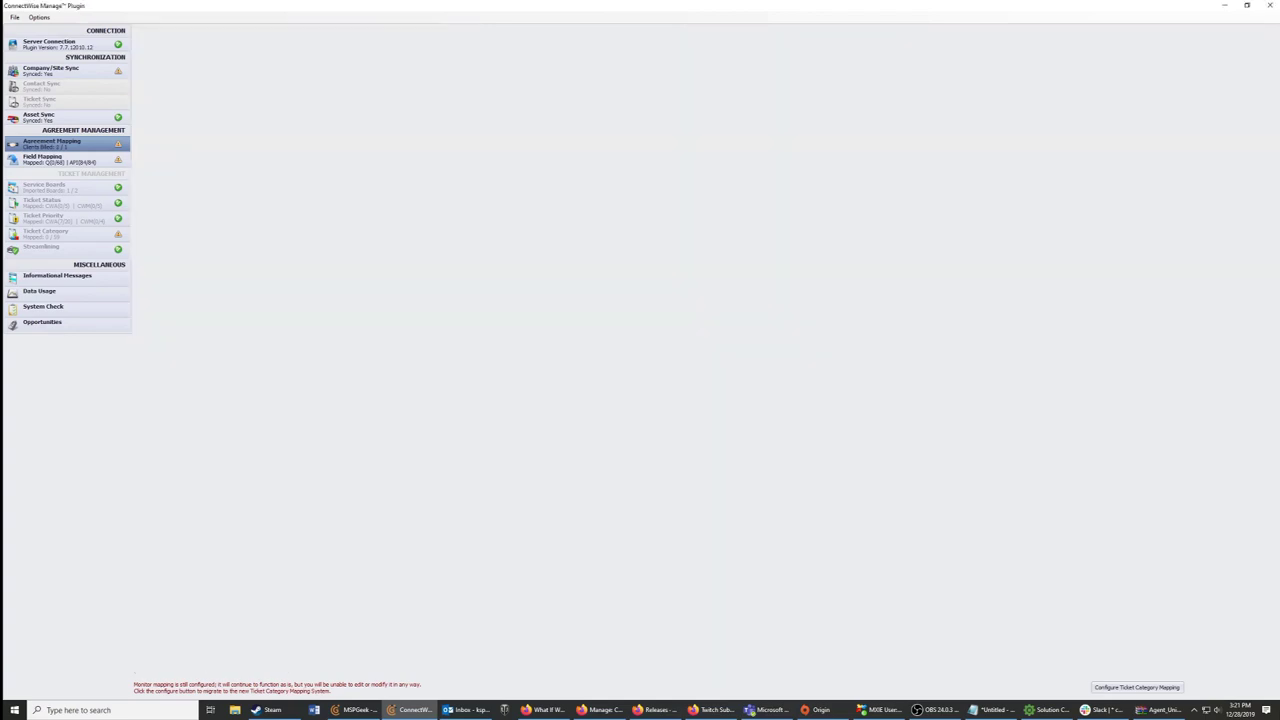
In the asset sync section, sync the ConnectWise client's assets and check the Workstation counts in its statistics
{"action": "left_click", "coordinate": [64, 117]}
{"action": "left_click", "coordinate": [355, 710]}
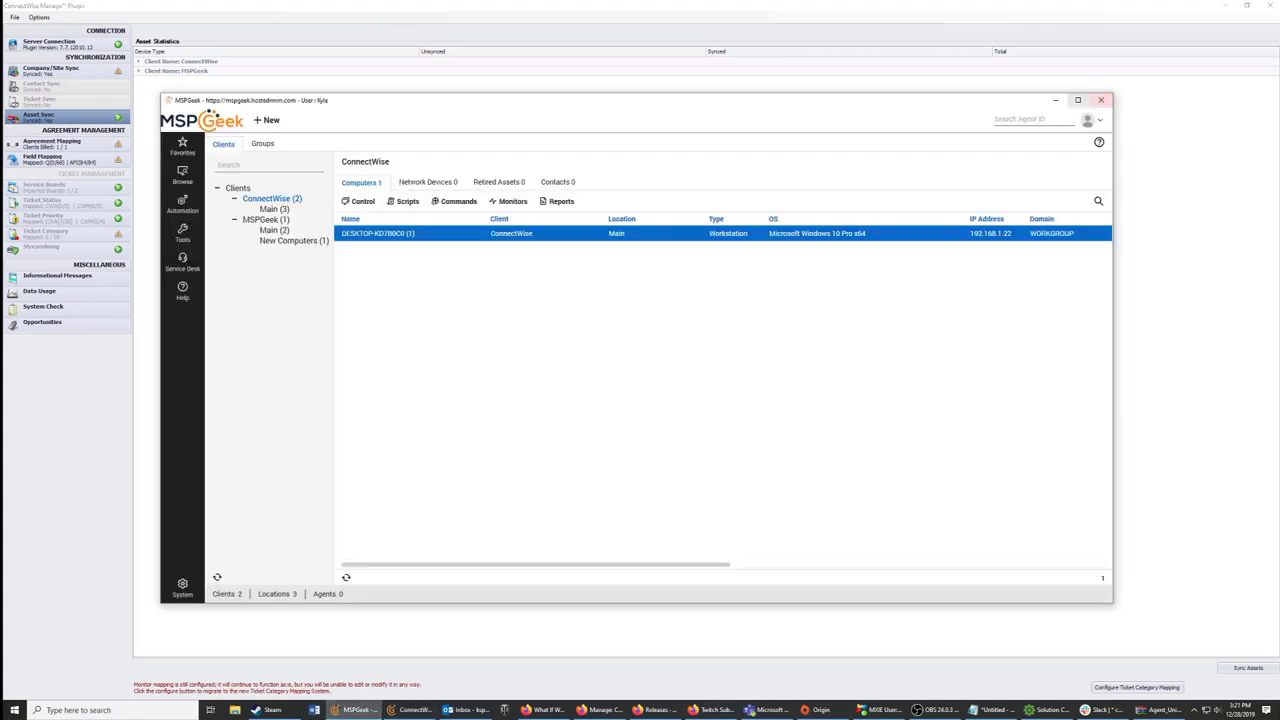
{"action": "left_click", "coordinate": [1055, 100]}
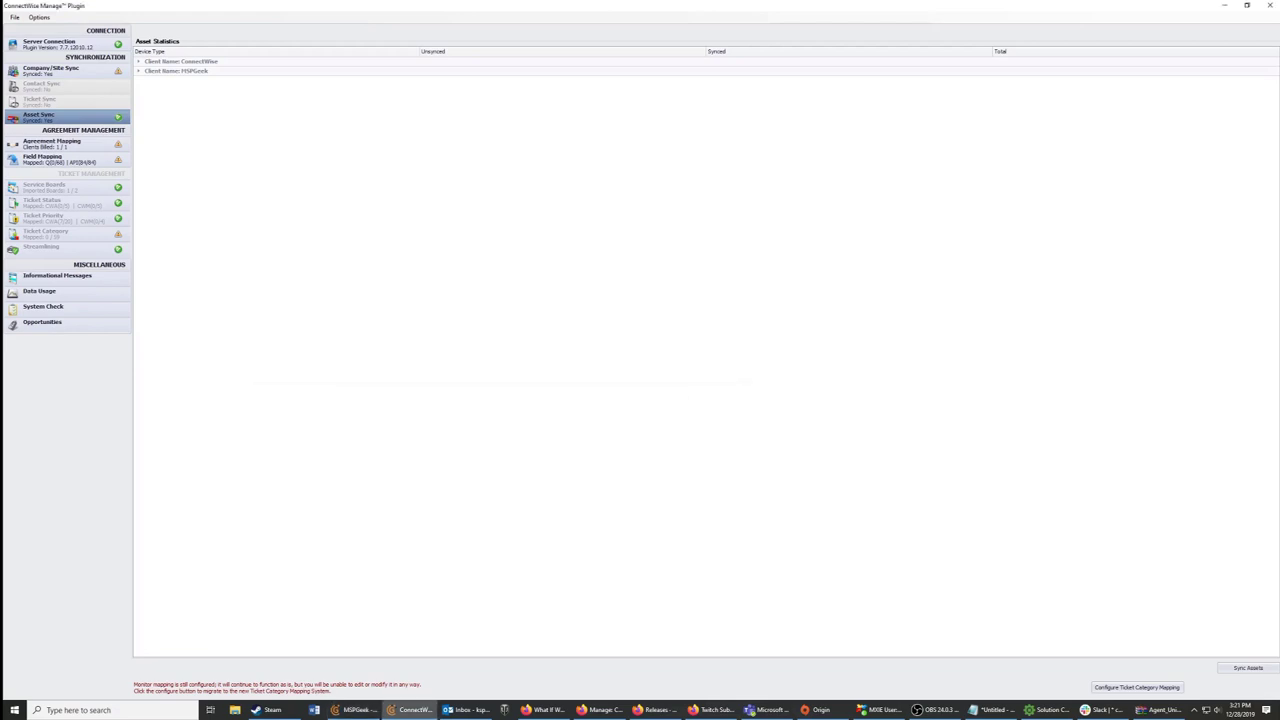
{"action": "left_click", "coordinate": [138, 62]}
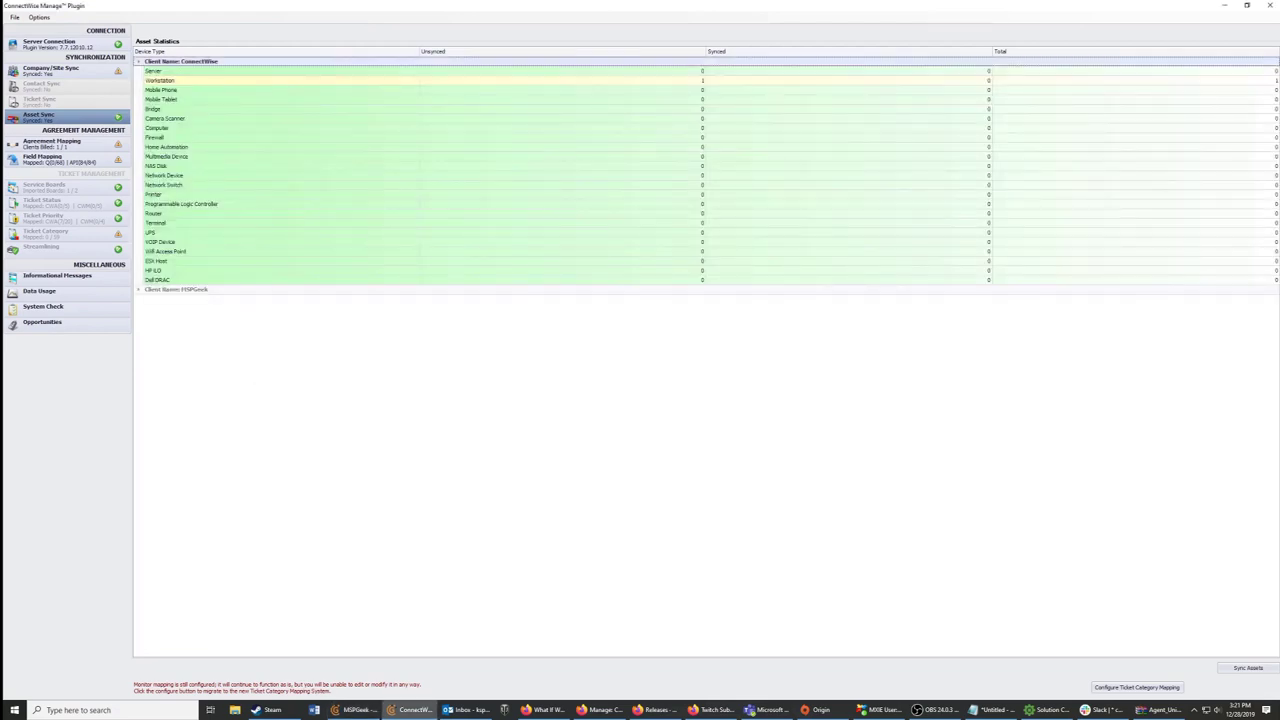
{"action": "right_click", "coordinate": [212, 63]}
{"action": "left_click", "coordinate": [244, 80]}
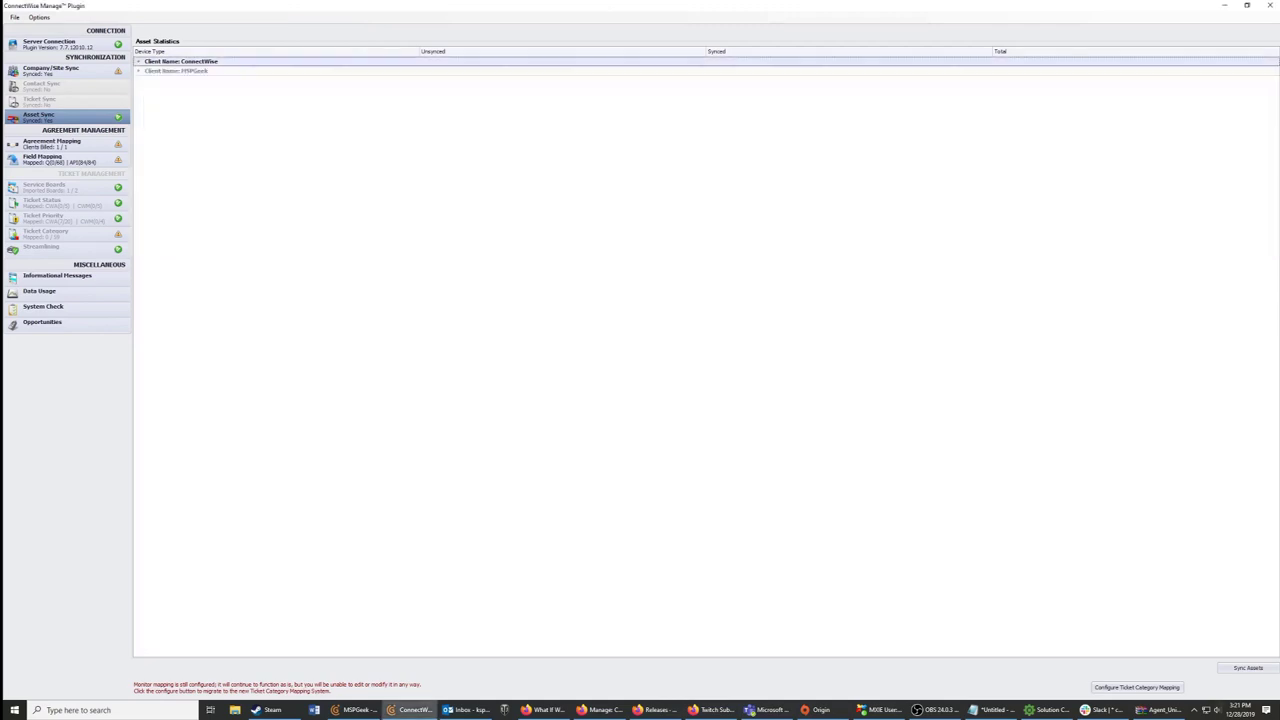
{"action": "left_click", "coordinate": [138, 62]}
{"action": "left_click", "coordinate": [162, 81]}
{"action": "left_click", "coordinate": [978, 81]}
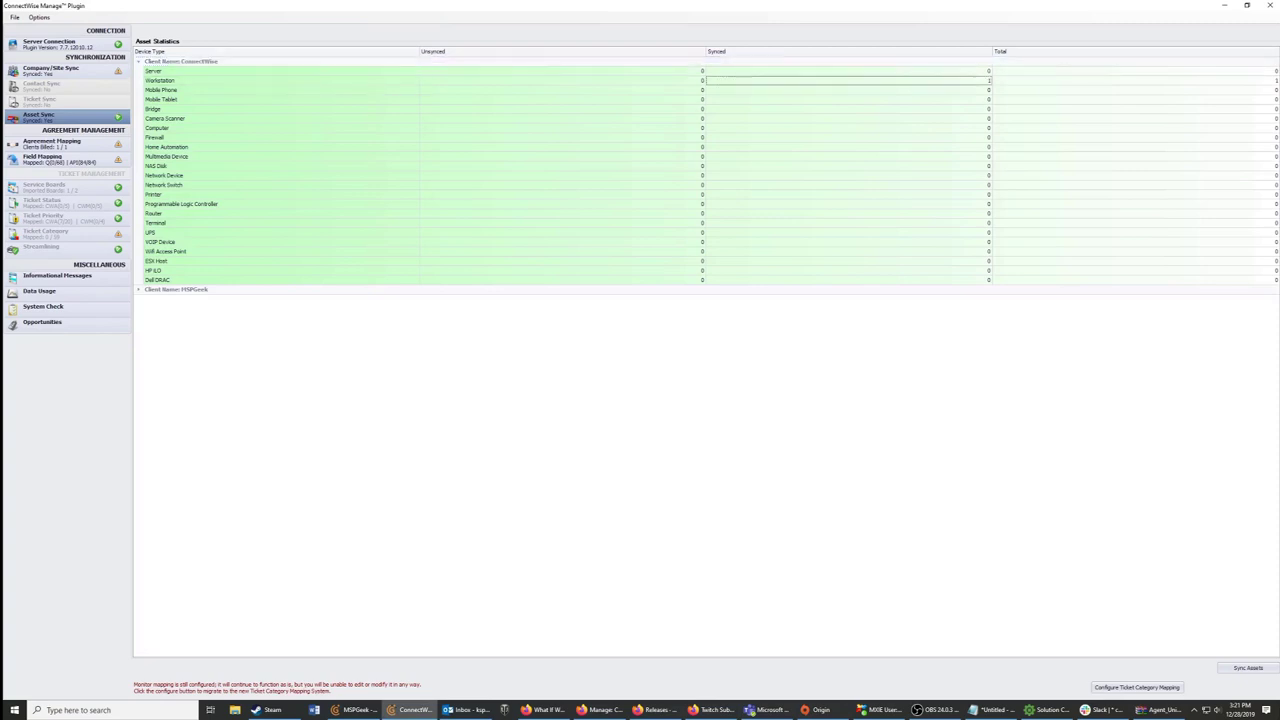
Switch to ConnectWise Manage in the browser and open the company record for ConnectWise
{"action": "left_click", "coordinate": [1224, 6]}
{"action": "left_click", "coordinate": [389, 214]}
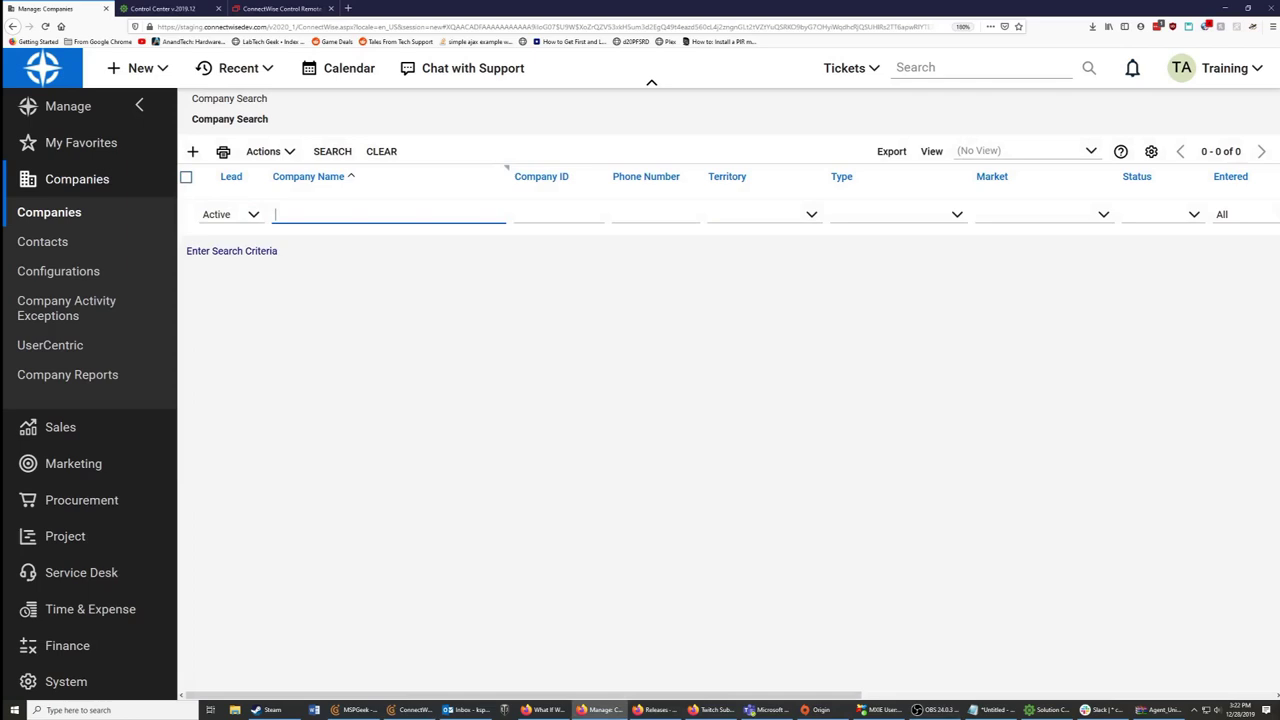
{"action": "type", "text": "ConnectWise"}
{"action": "key", "text": "Return"}
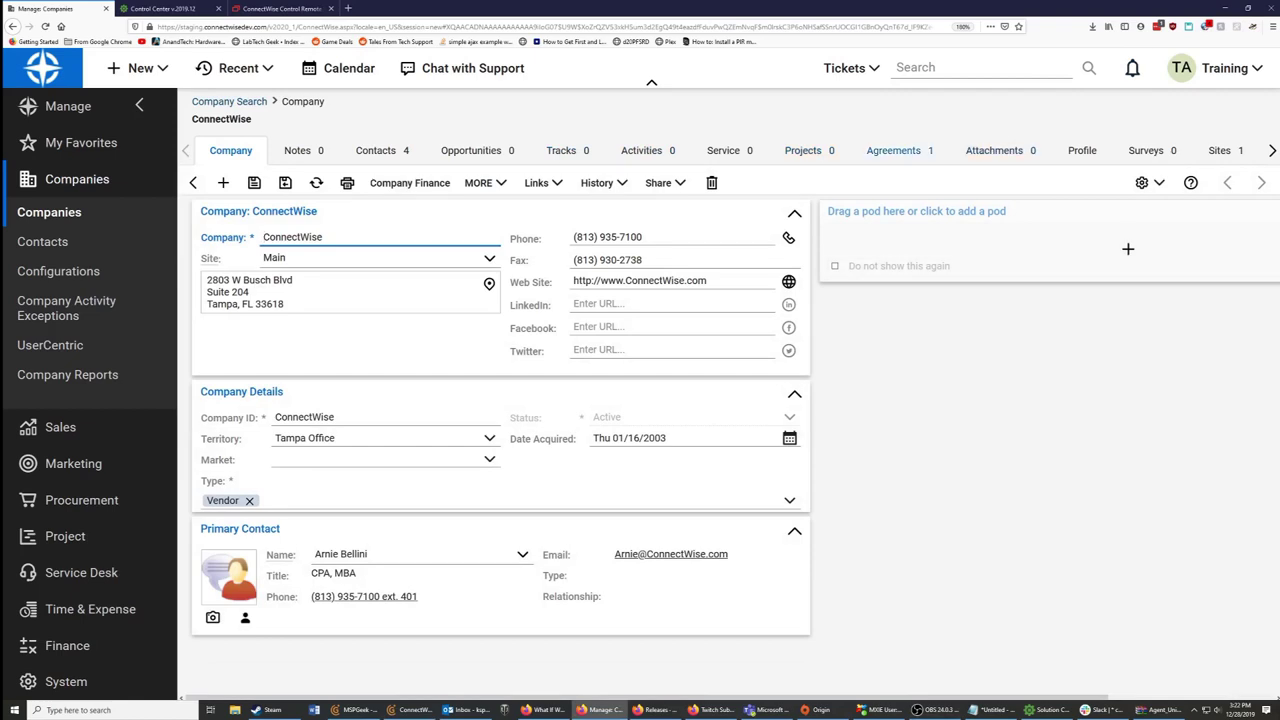
Check the company's agreements and its synced configurations
{"action": "left_click", "coordinate": [899, 151]}
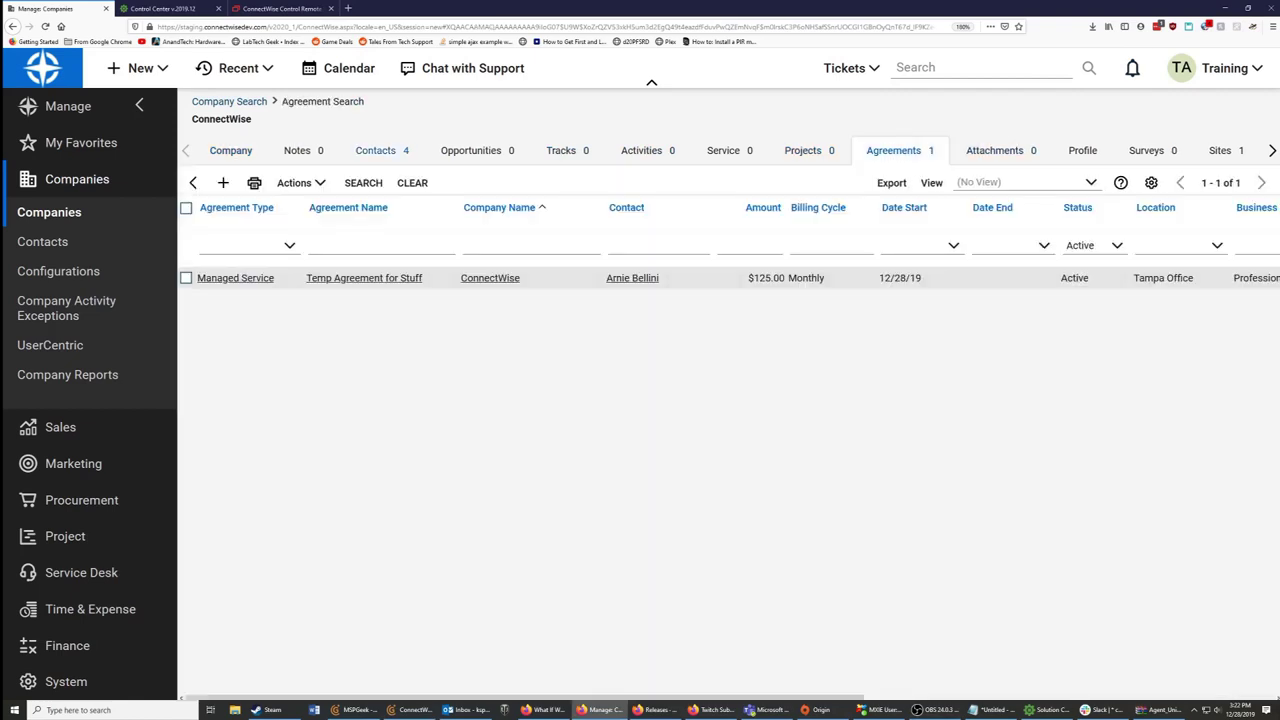
{"action": "left_click", "coordinate": [1272, 151]}
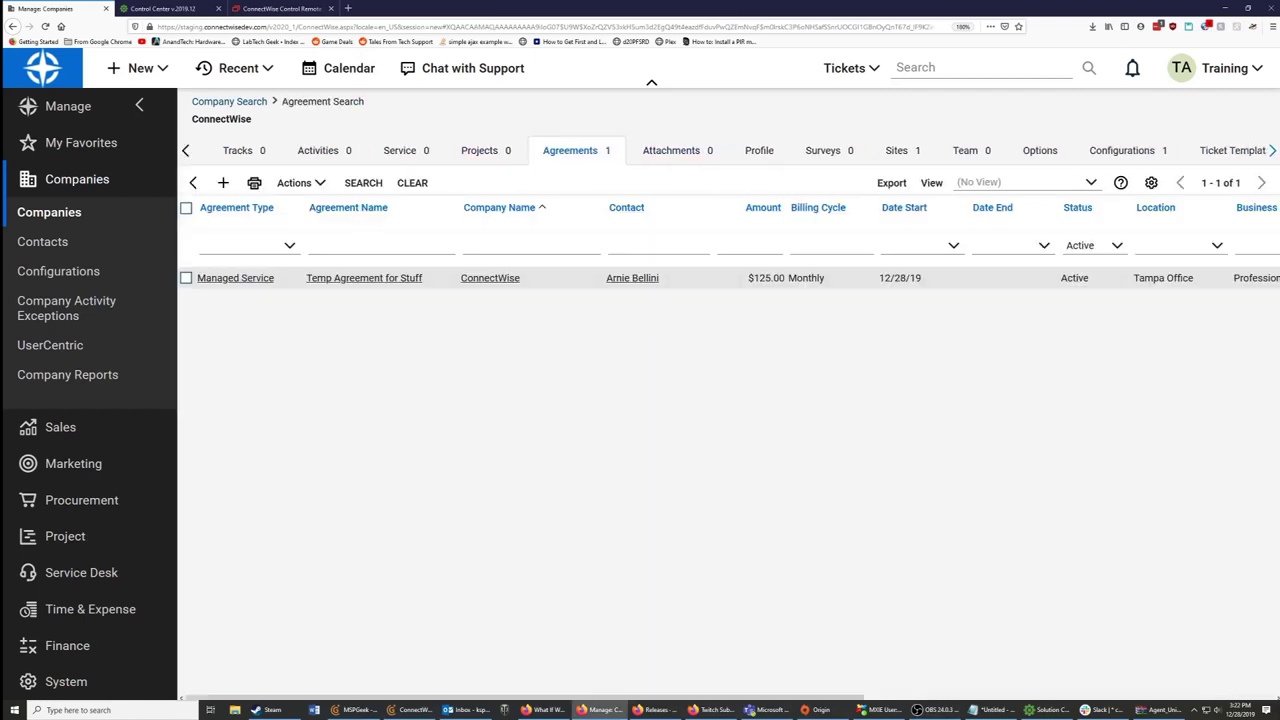
{"action": "left_click", "coordinate": [1122, 151]}
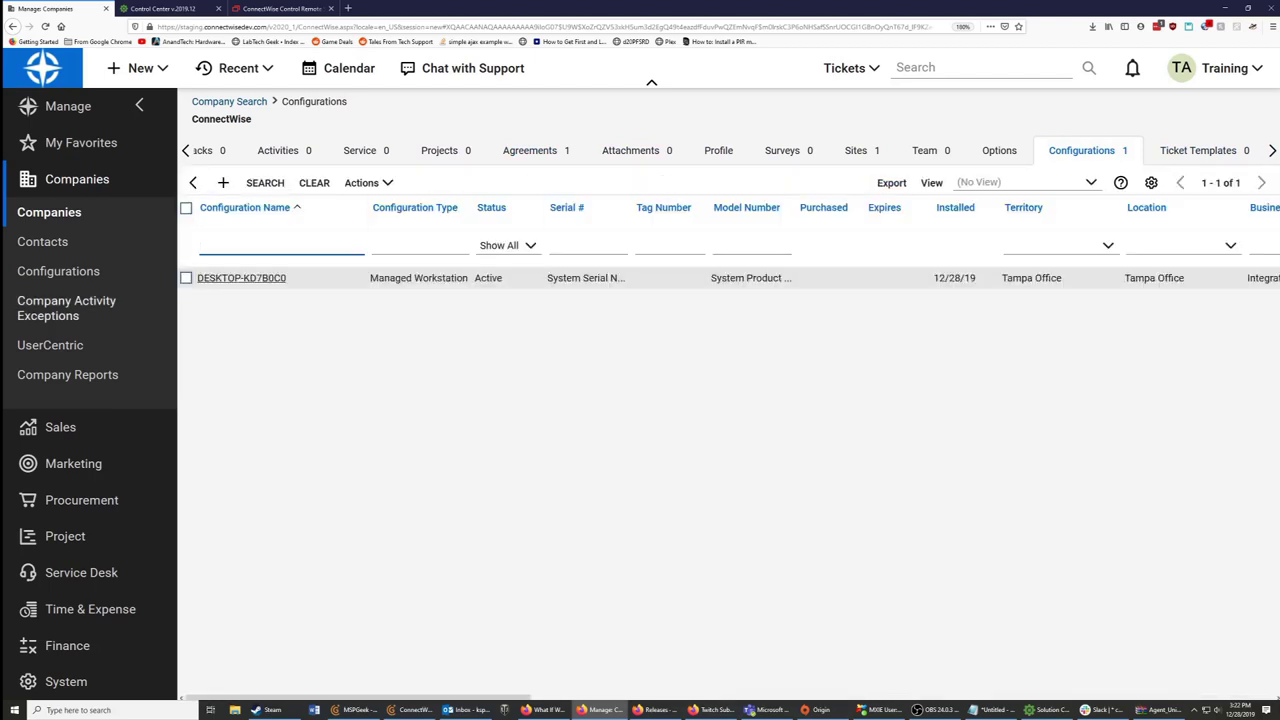
Open the additions of the agreement Temp Agreement for Stuff and examine the AGR-Workstation addition
{"action": "left_click", "coordinate": [536, 151]}
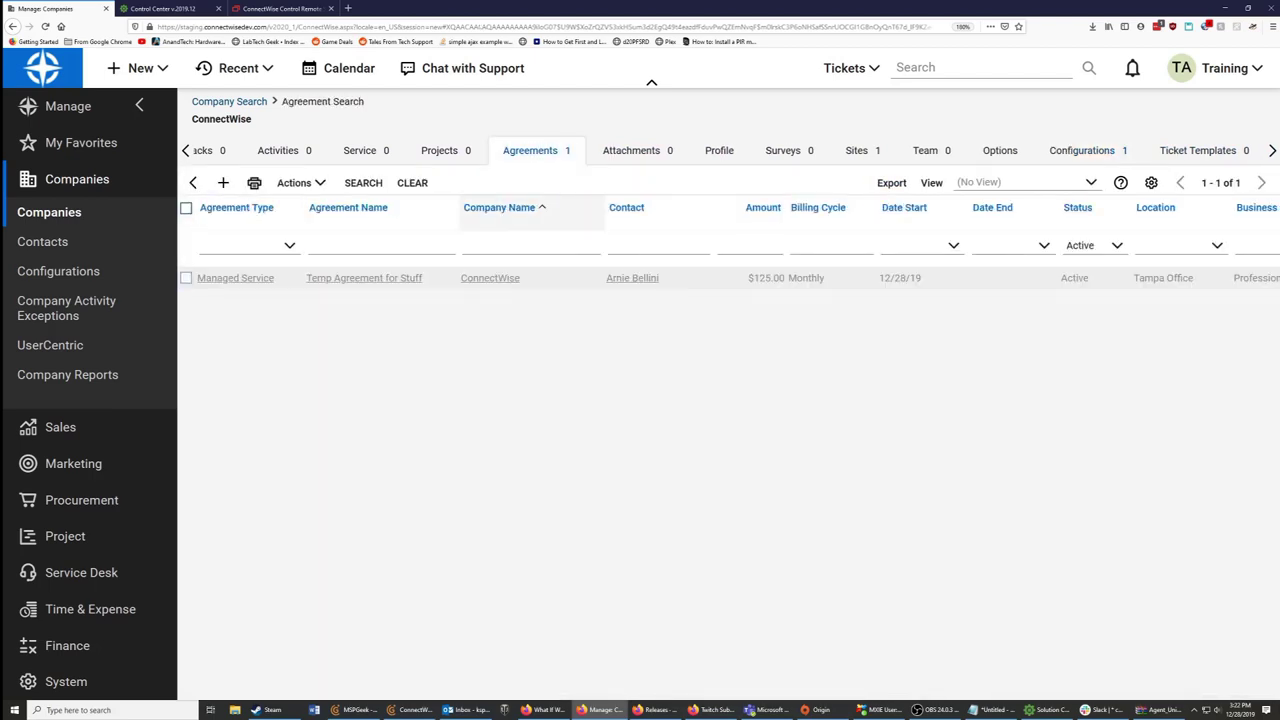
{"action": "left_click", "coordinate": [364, 278]}
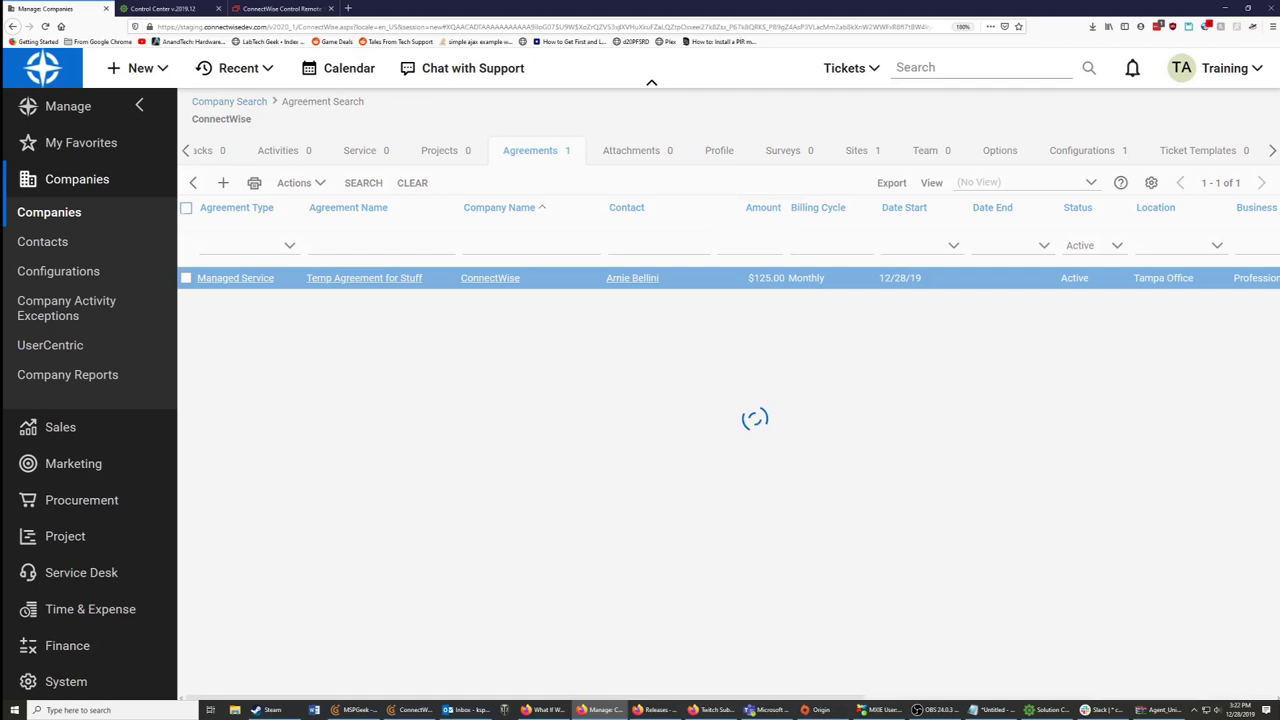
{"action": "left_click", "coordinate": [318, 151]}
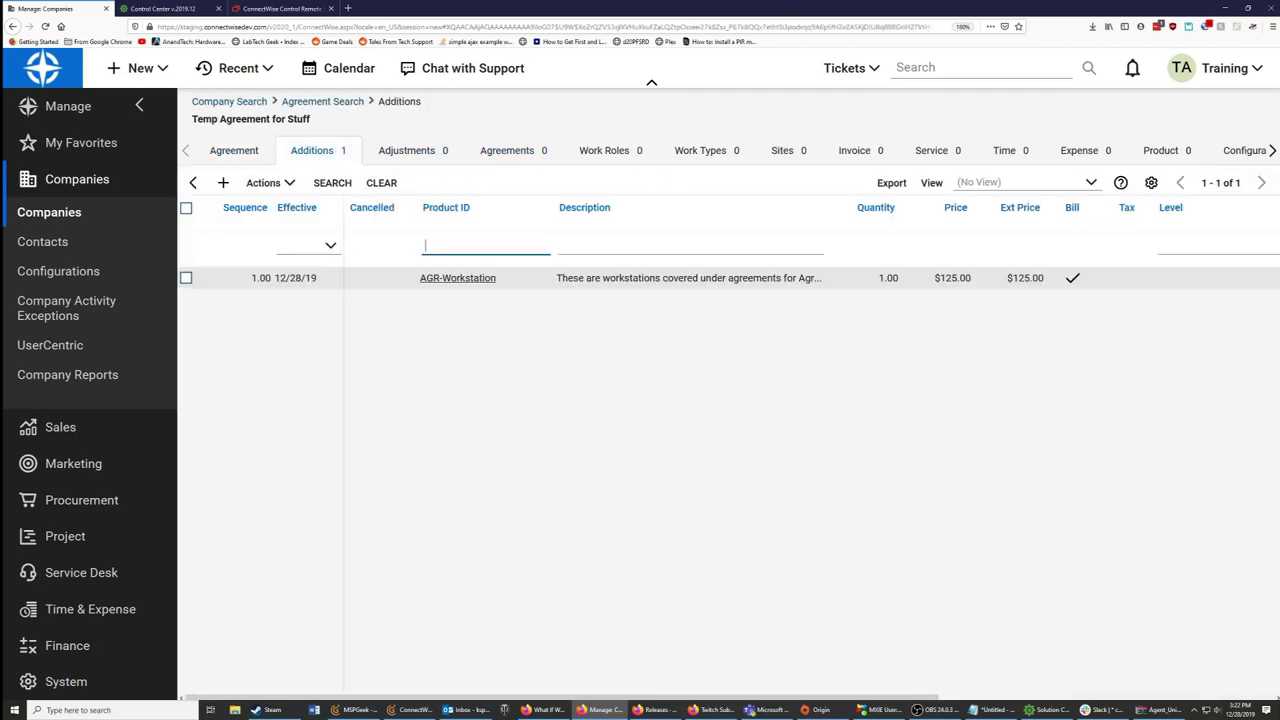
{"action": "left_click", "coordinate": [458, 278]}
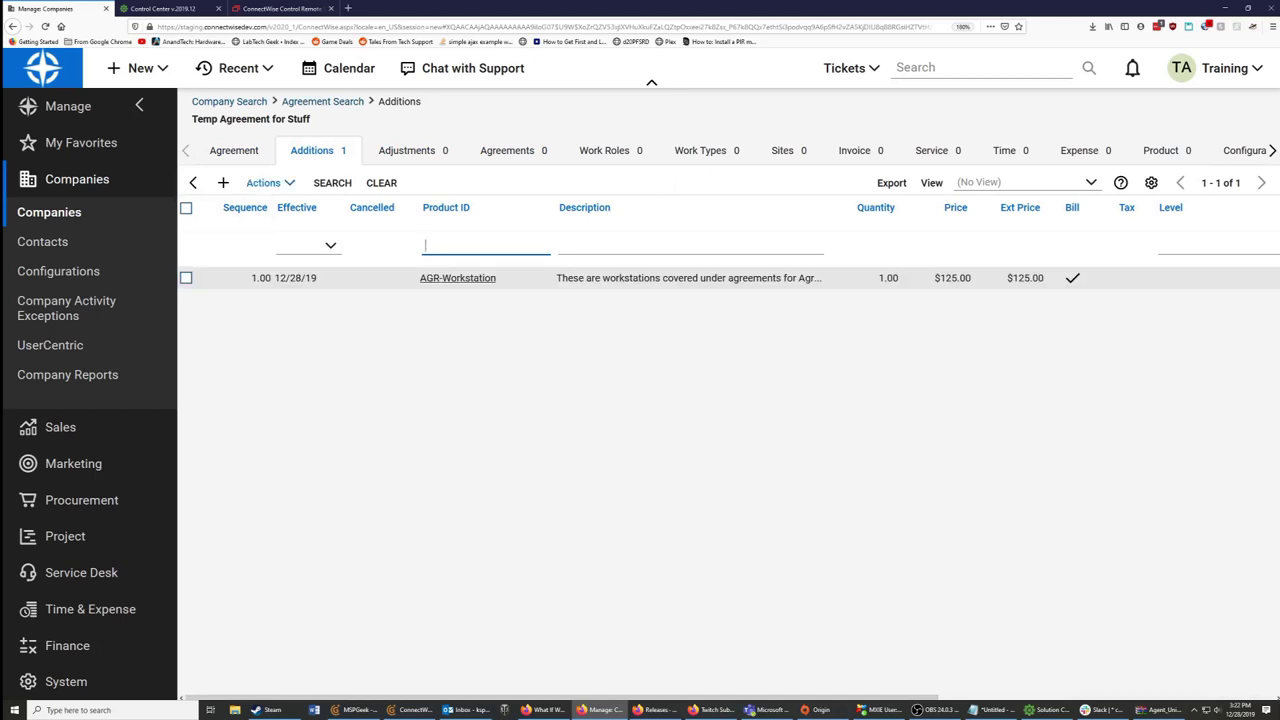
Check the next invoice date and amount in the recap of Temp Agreement for Stuff
{"action": "left_click", "coordinate": [234, 150]}
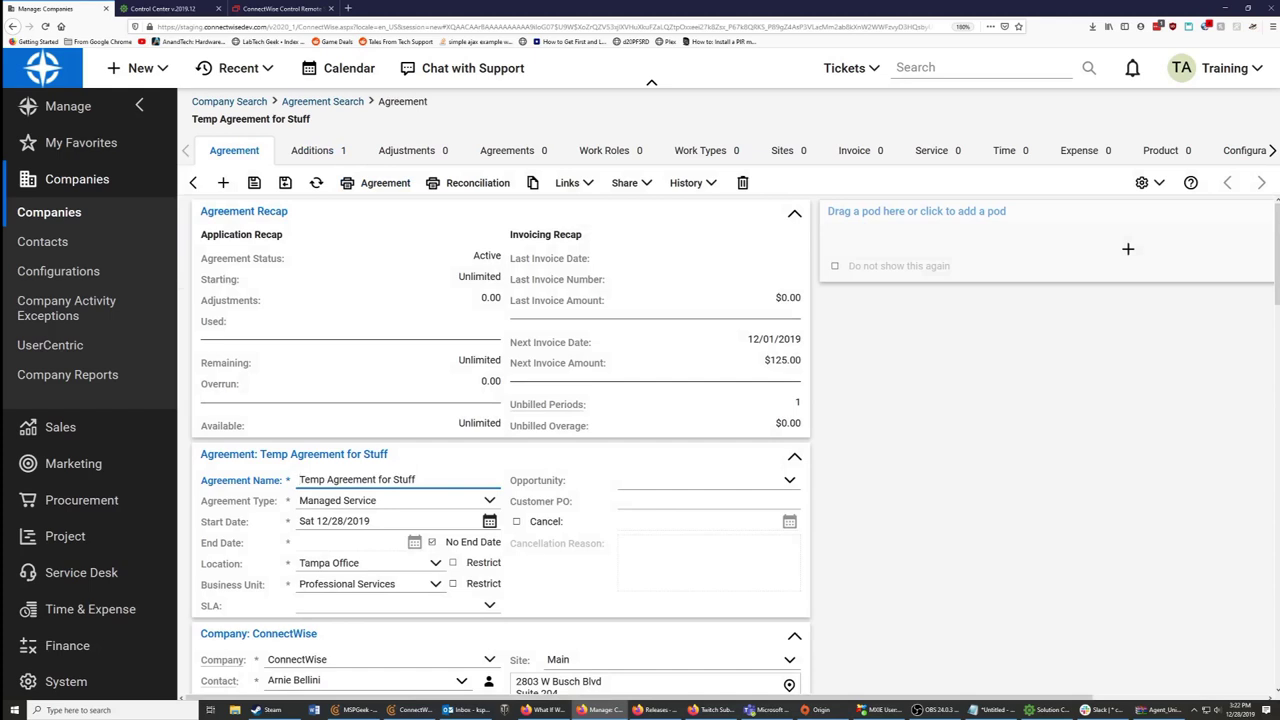
{"action": "left_click_drag", "start_coordinate": [510, 342], "coordinate": [801, 362]}
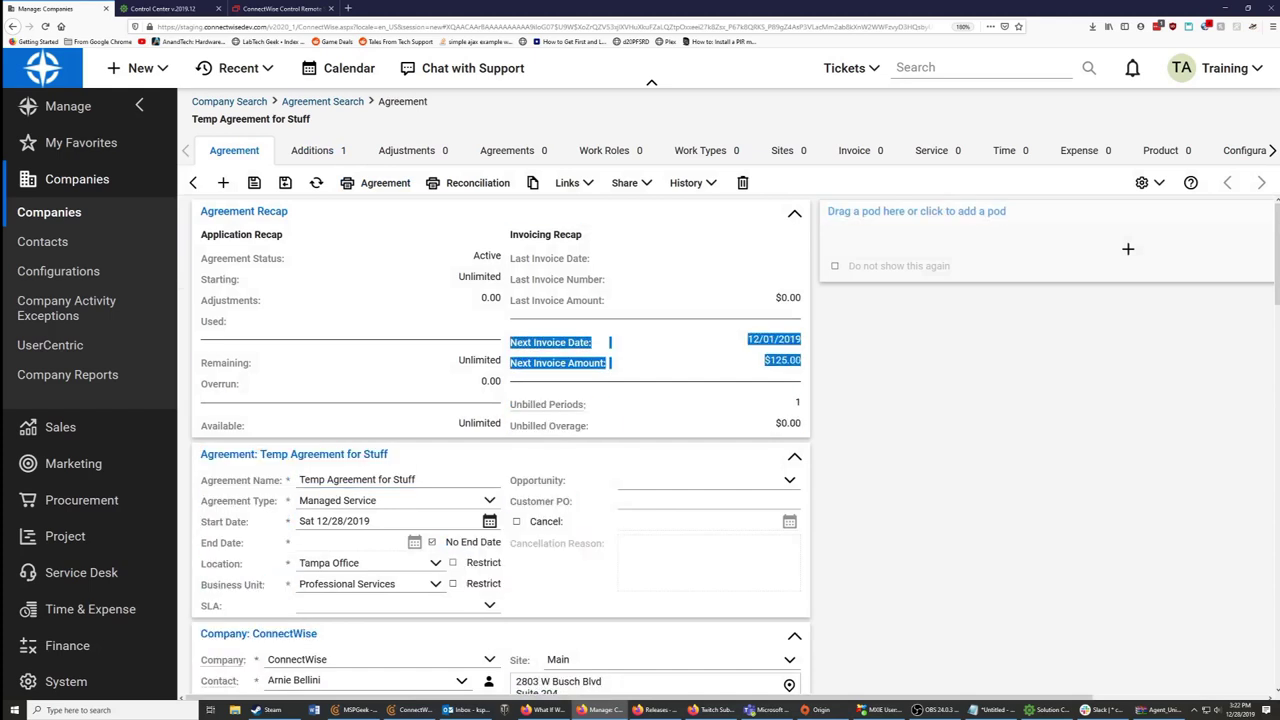
{"action": "left_click", "coordinate": [790, 364]}
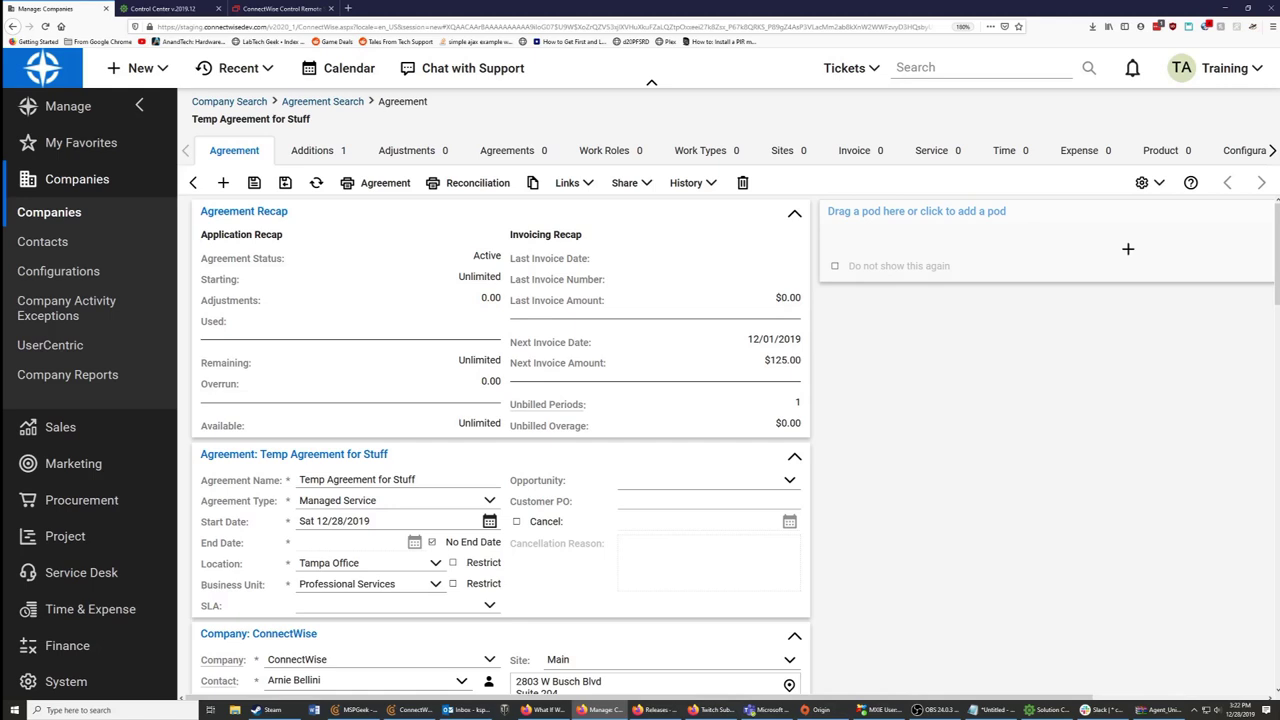
Try the No Charge billing option on the AGR-Workstation addition, reselect Billable and leave without saving
{"action": "left_click", "coordinate": [312, 150]}
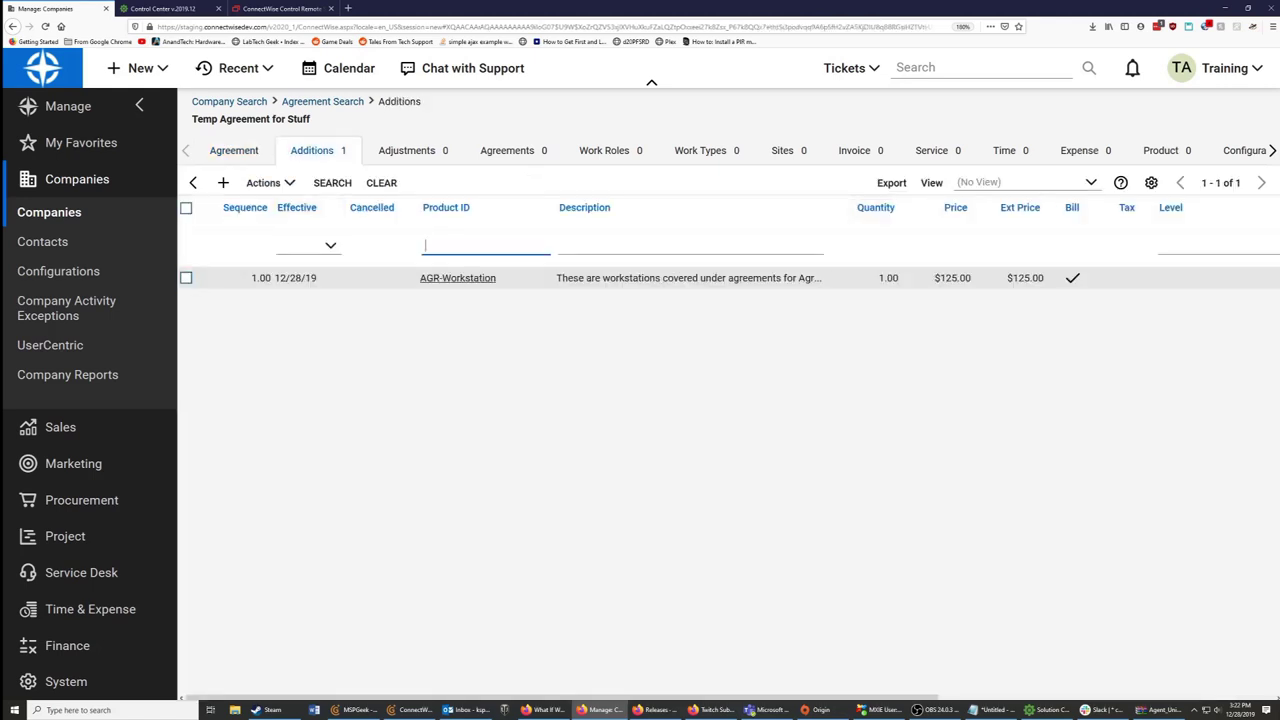
{"action": "left_click", "coordinate": [458, 278]}
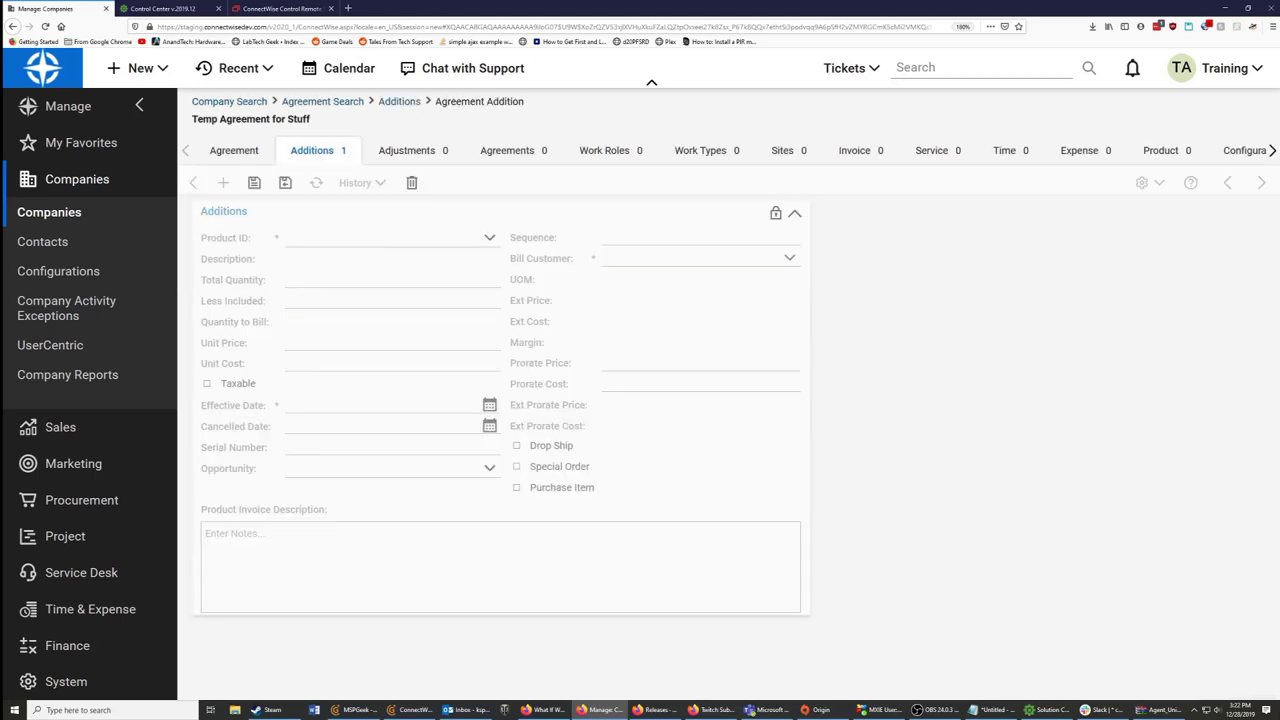
{"action": "left_click", "coordinate": [481, 343]}
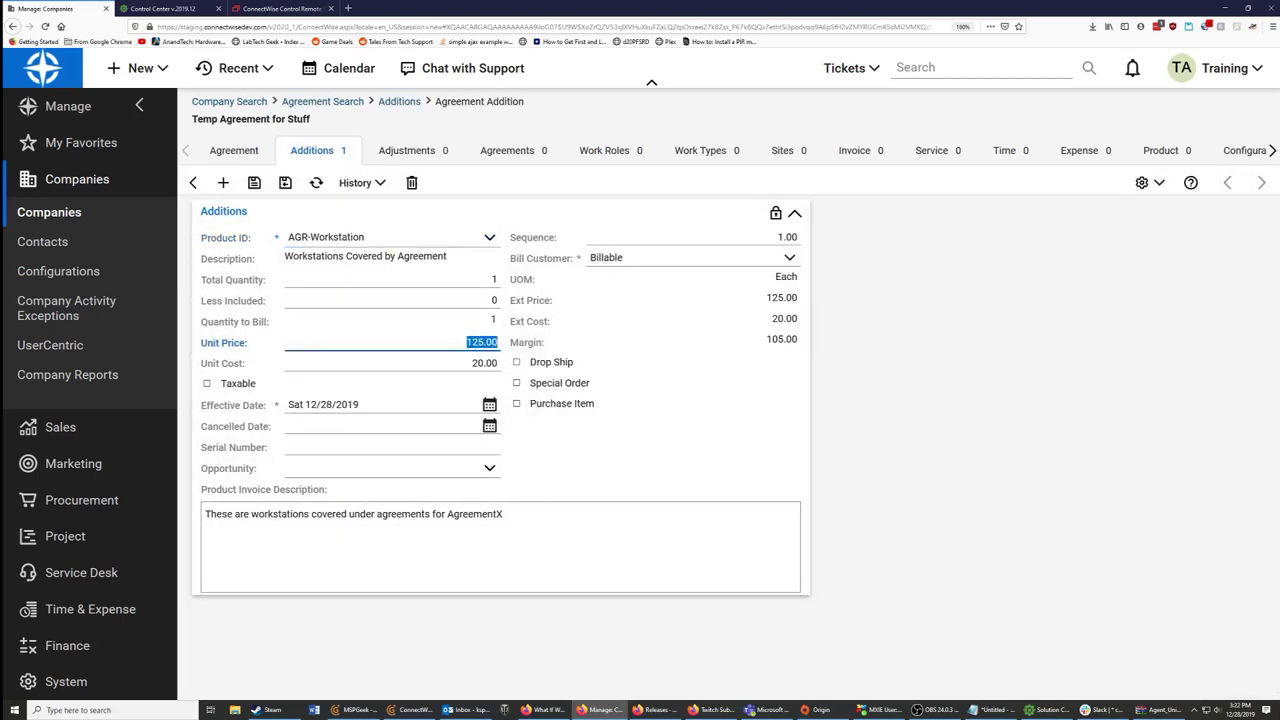
{"action": "left_click", "coordinate": [789, 258]}
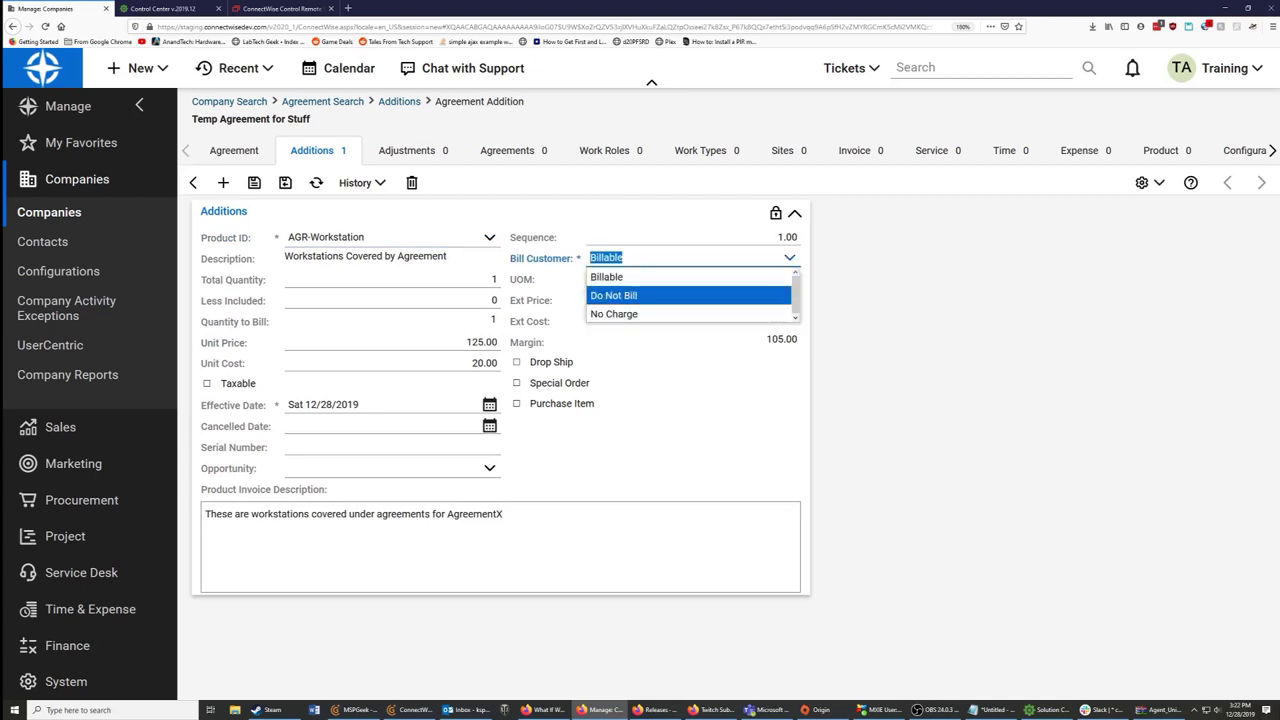
{"action": "left_click", "coordinate": [617, 314]}
{"action": "left_click", "coordinate": [789, 258]}
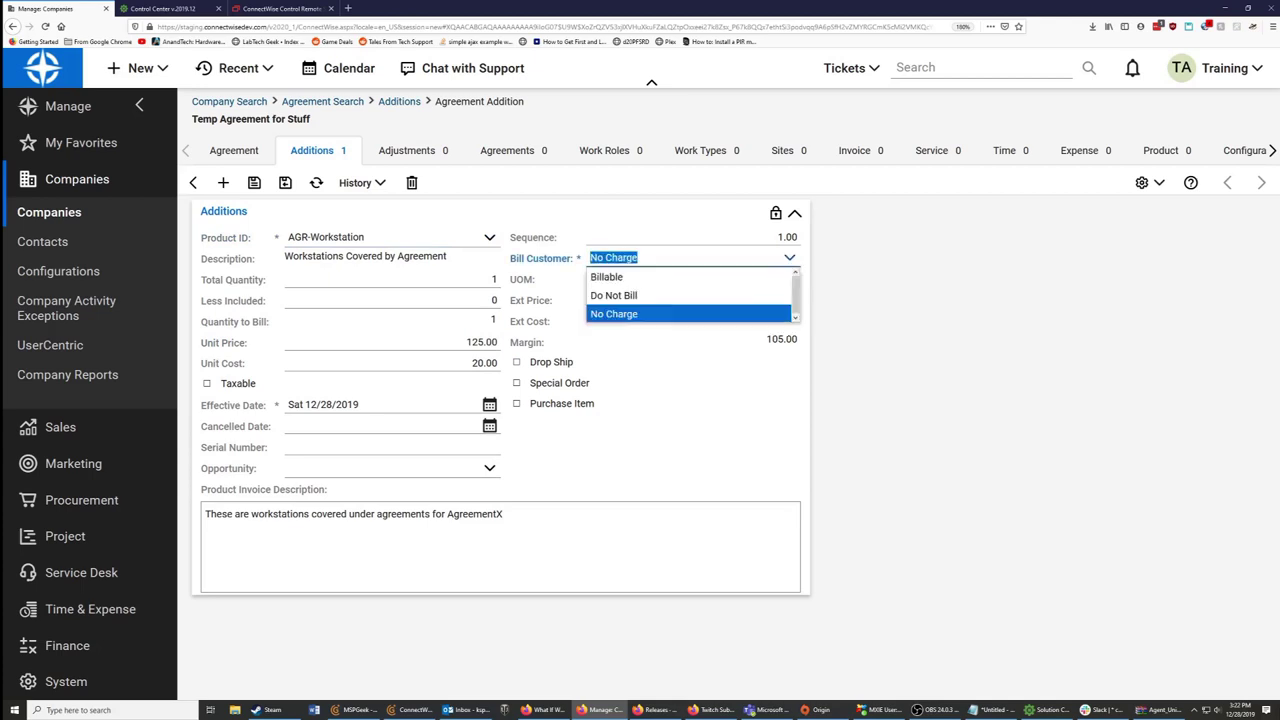
{"action": "left_click", "coordinate": [878, 280]}
{"action": "left_click", "coordinate": [789, 258]}
{"action": "left_click", "coordinate": [612, 278]}
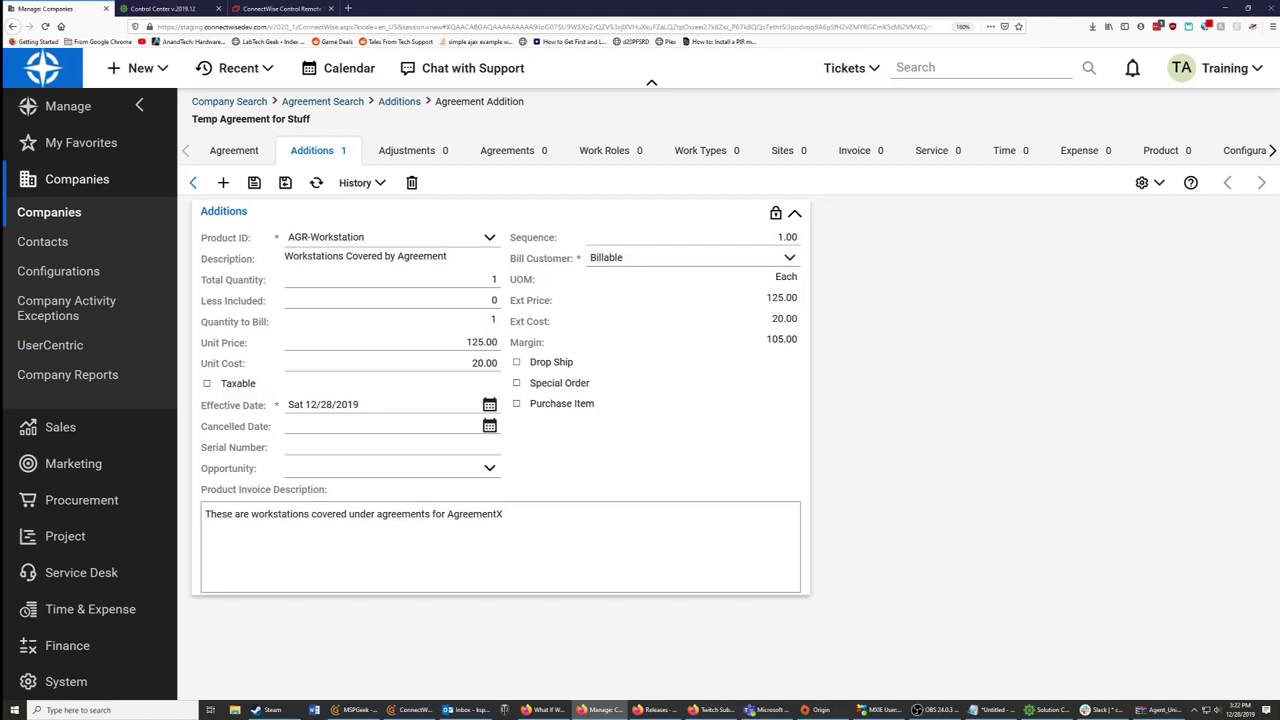
{"action": "left_click", "coordinate": [193, 183]}
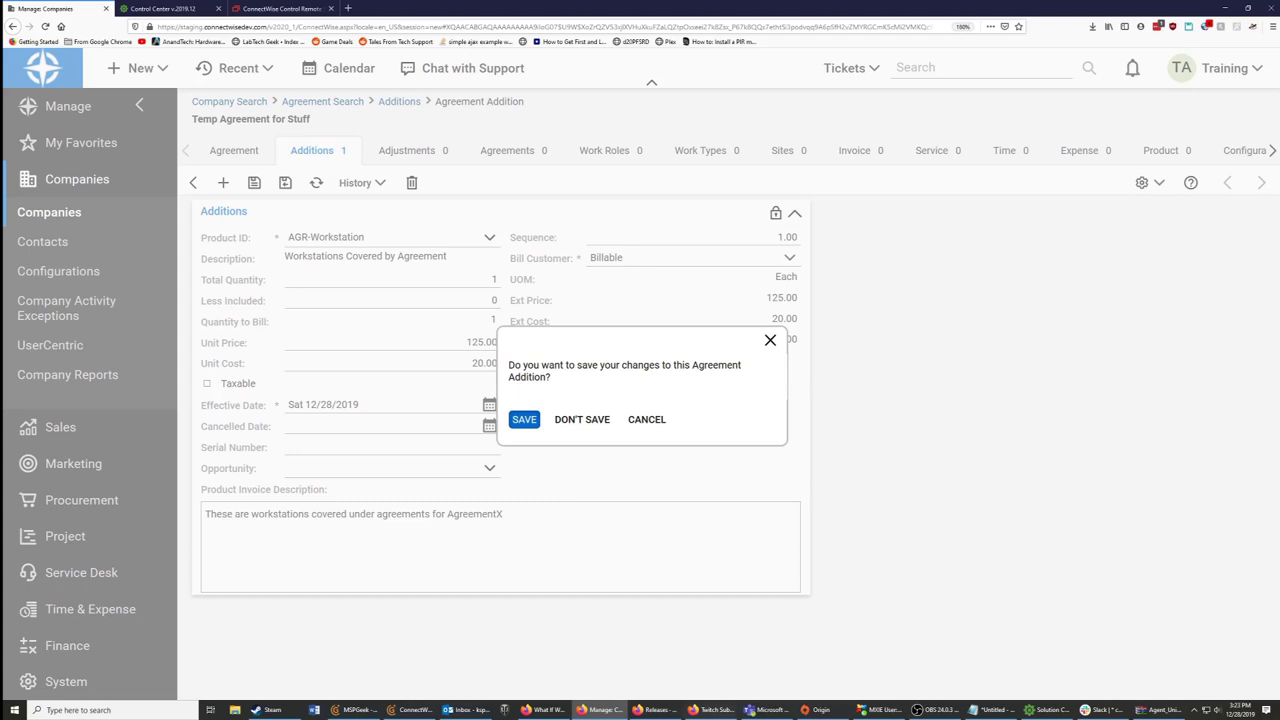
{"action": "left_click", "coordinate": [582, 419]}
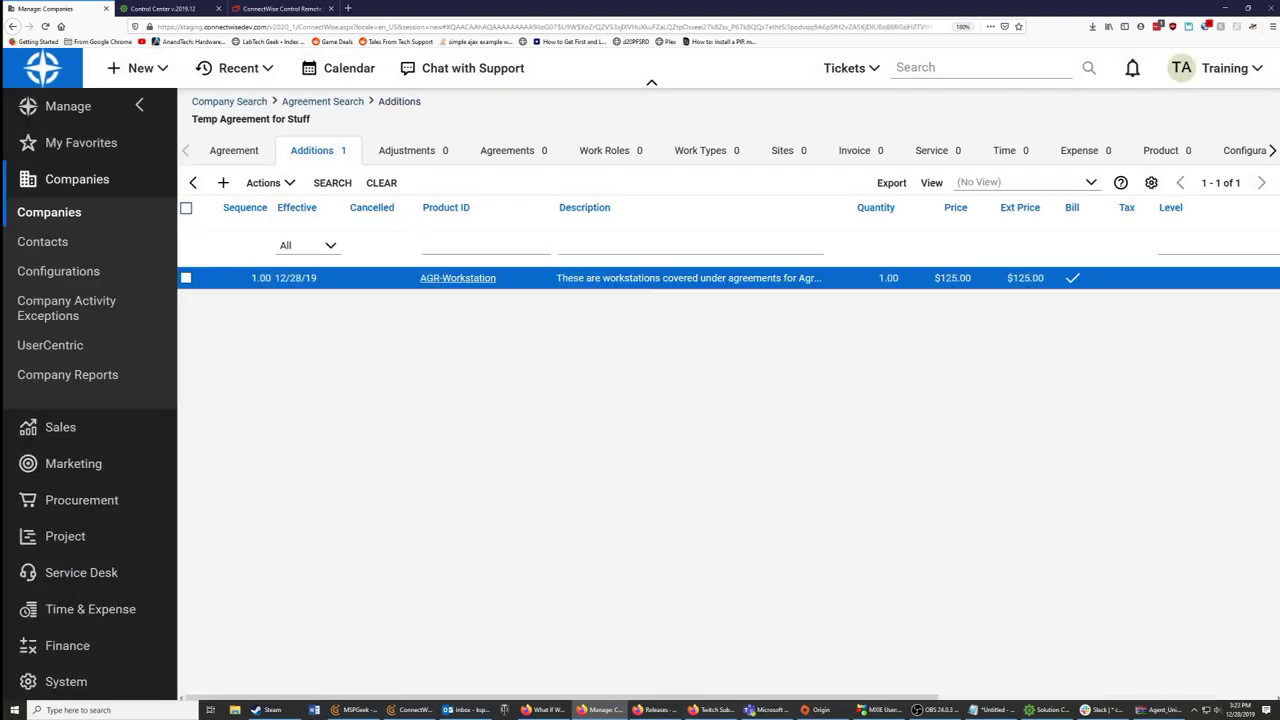
Set Less Included to 1 on the AGR-Workstation addition and save the record
{"action": "left_click", "coordinate": [458, 278]}
{"action": "left_click", "coordinate": [440, 301]}
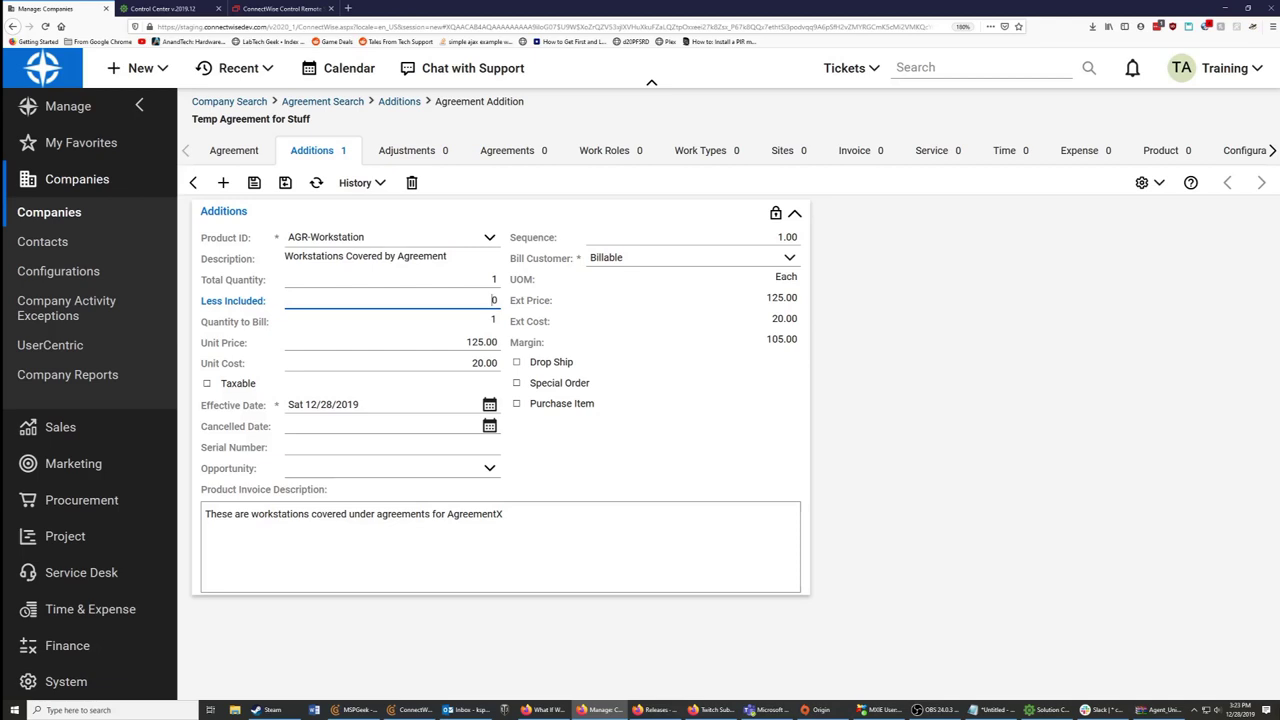
{"action": "left_click", "coordinate": [440, 322]}
{"action": "left_click", "coordinate": [440, 301]}
{"action": "type", "text": "1"}
{"action": "key", "text": "Tab"}
{"action": "left_click_drag", "start_coordinate": [488, 320], "coordinate": [510, 321]}
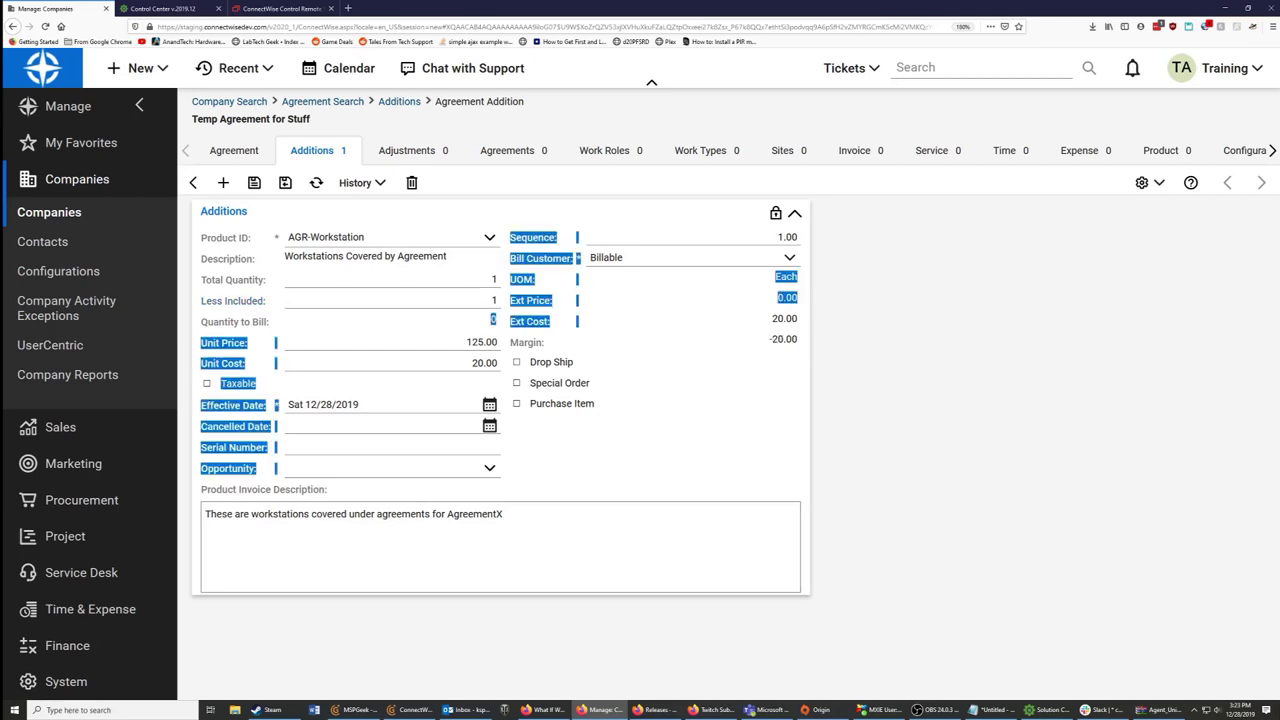
{"action": "left_click", "coordinate": [254, 183]}
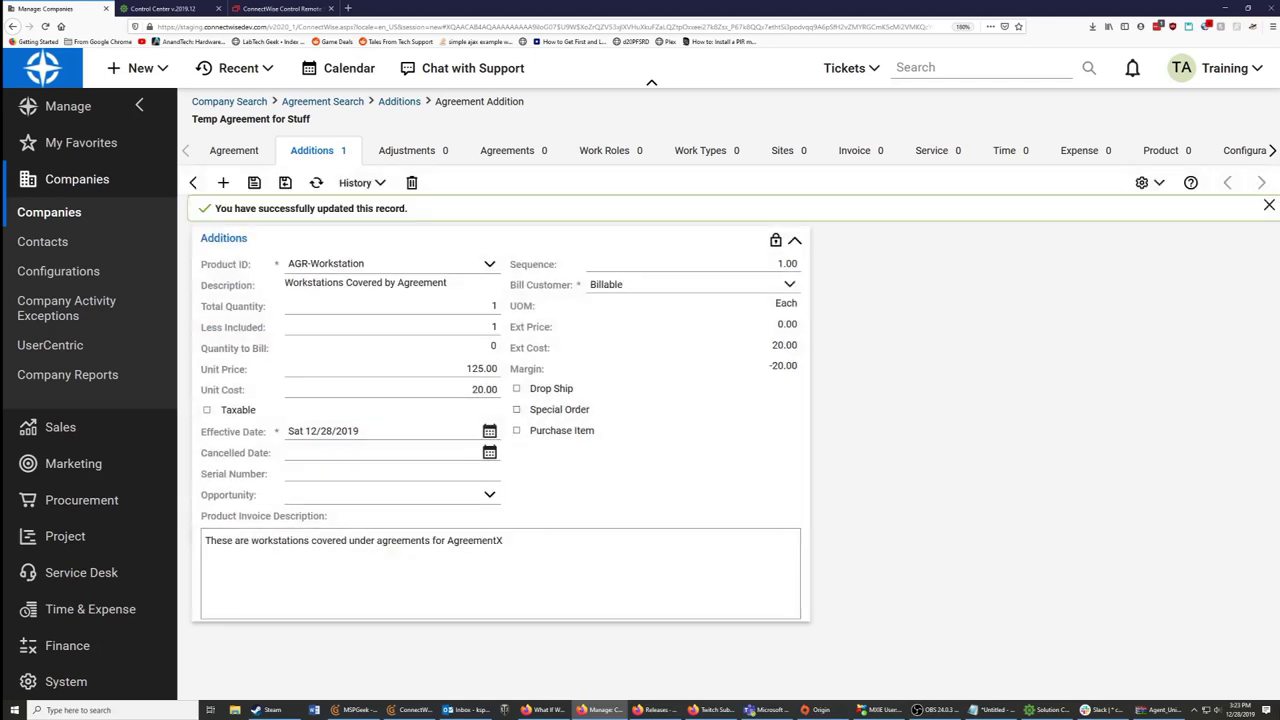
Check the agreement's invoicing recap again and review the AGR-Workstation addition's quantities and pricing
{"action": "left_click", "coordinate": [193, 183]}
{"action": "left_click", "coordinate": [234, 151]}
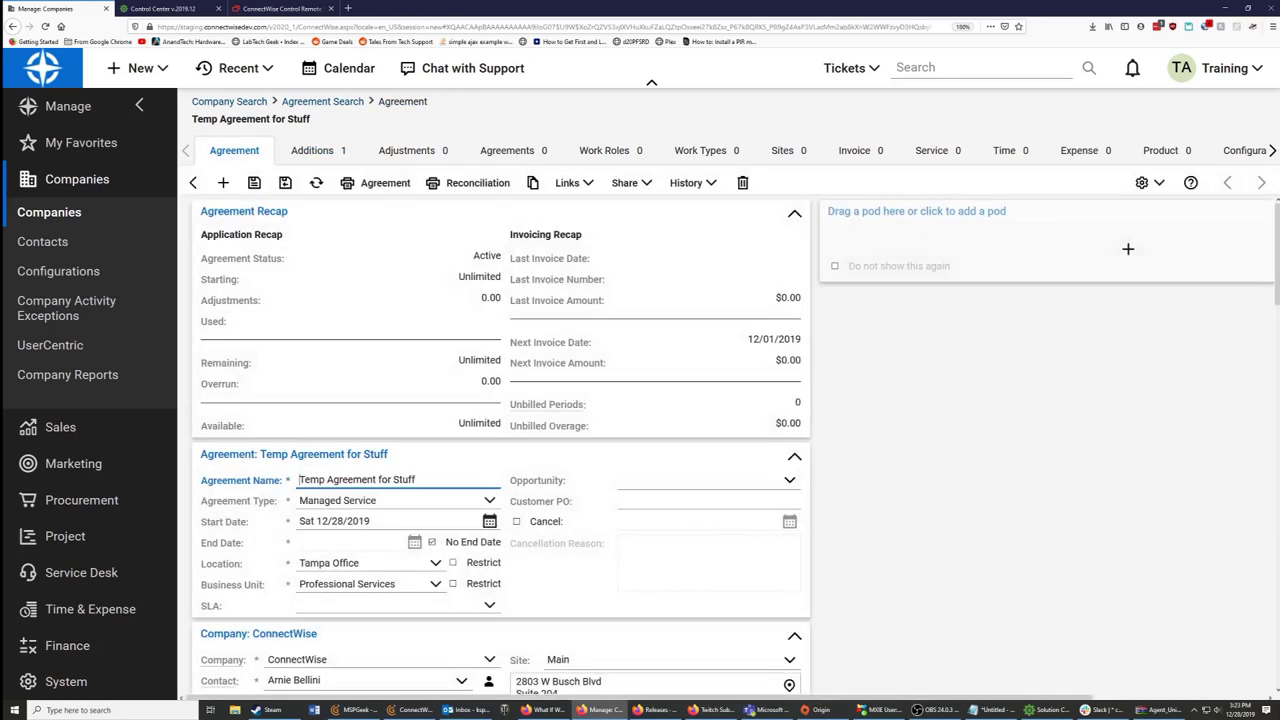
{"action": "left_click", "coordinate": [318, 151]}
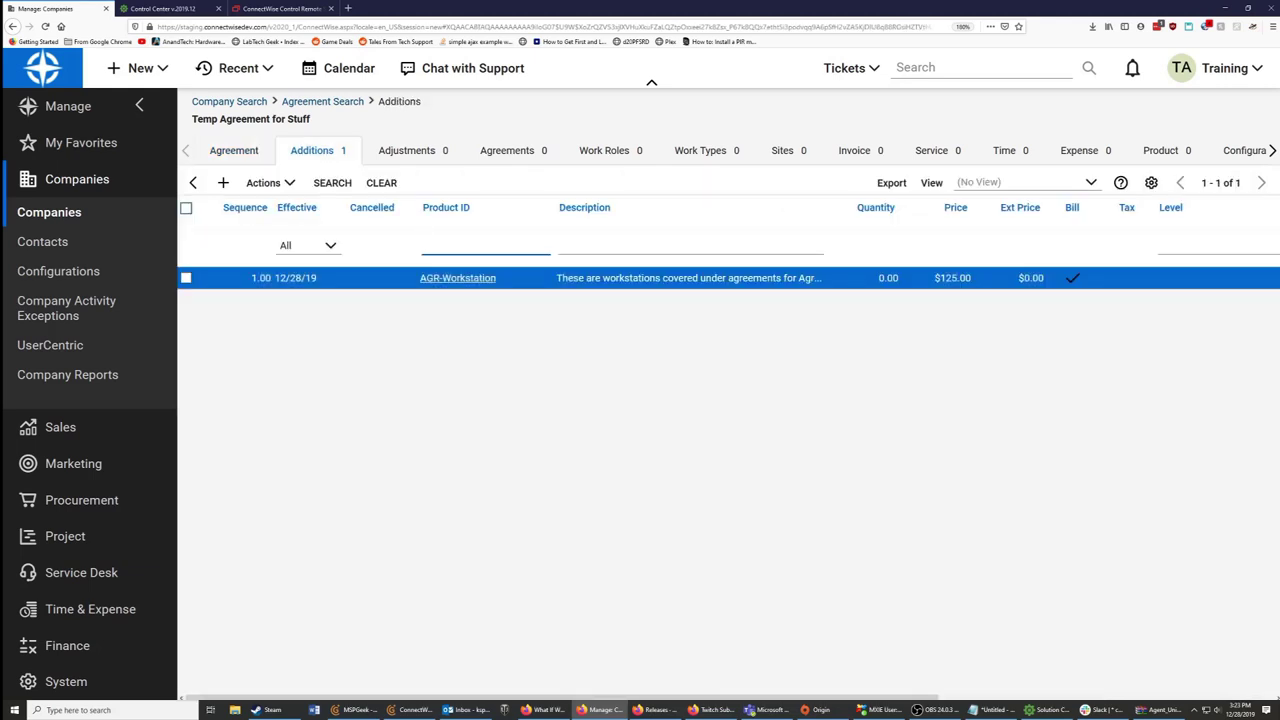
{"action": "left_click", "coordinate": [475, 278]}
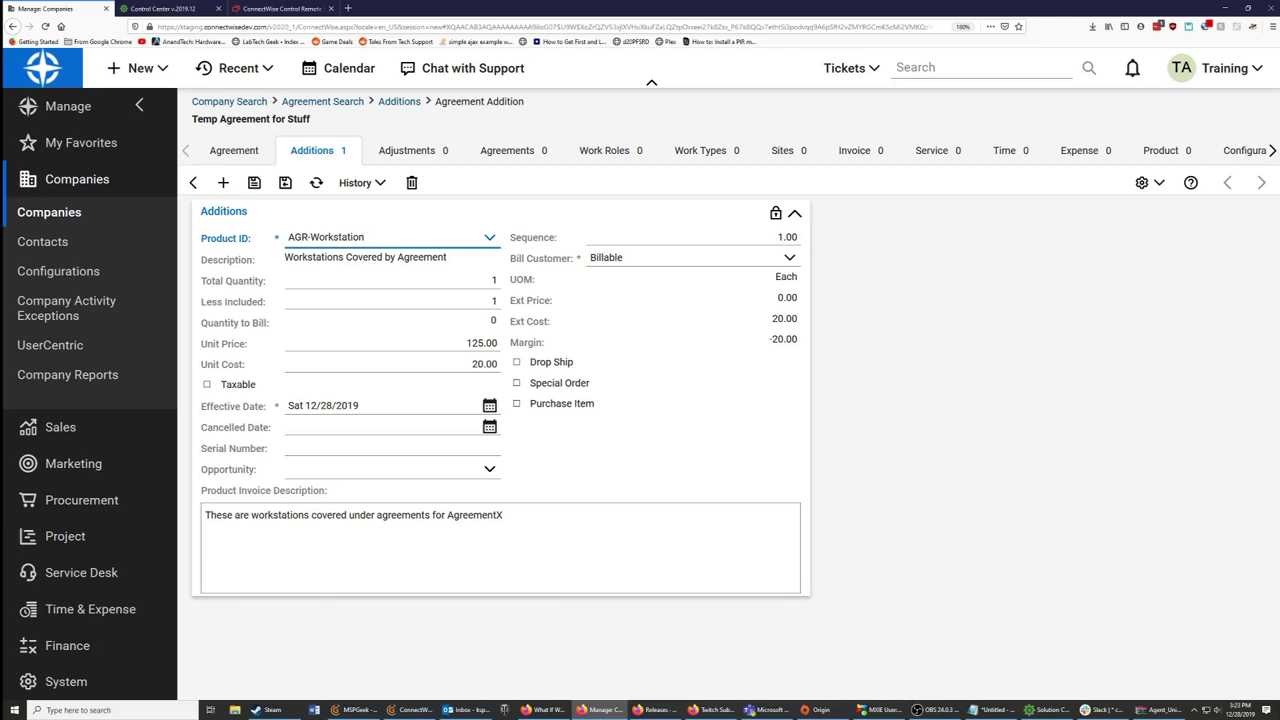
{"action": "left_click", "coordinate": [234, 151]}
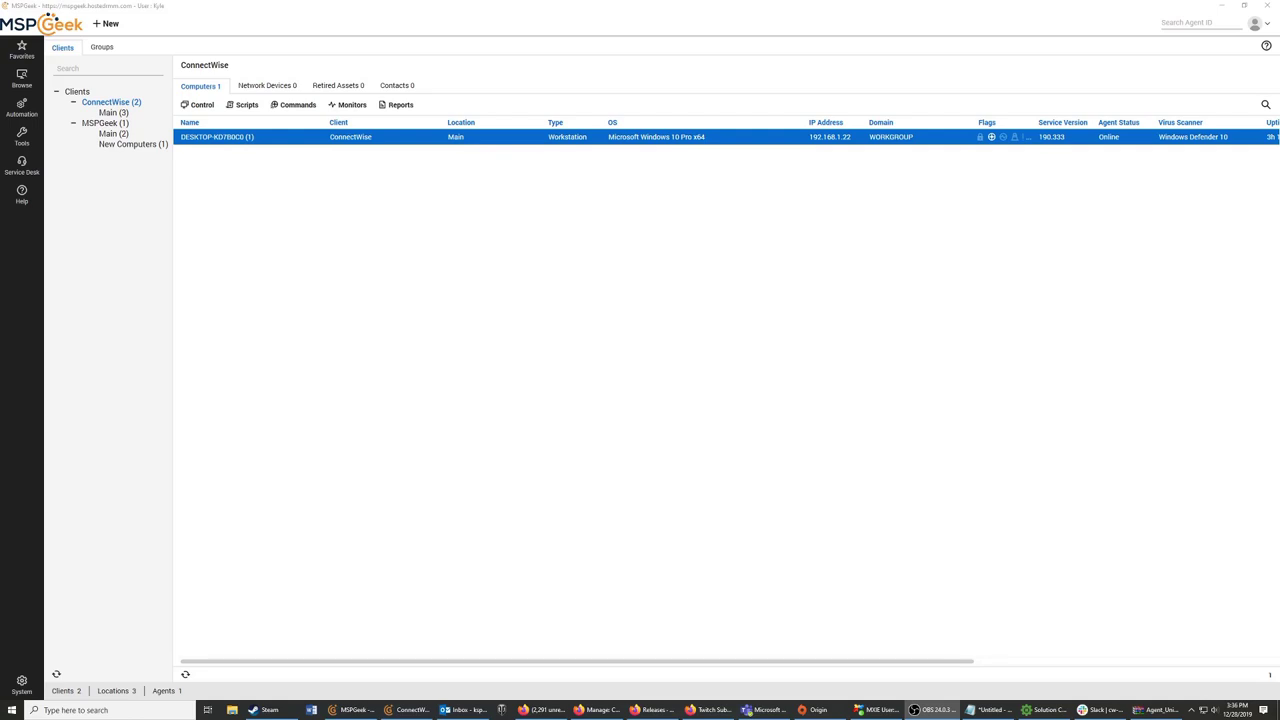
In ConnectWise Automate, open the Managed Service Catalog and examine the definition of the Generic AV 2.0 service
{"action": "left_click", "coordinate": [21, 684]}
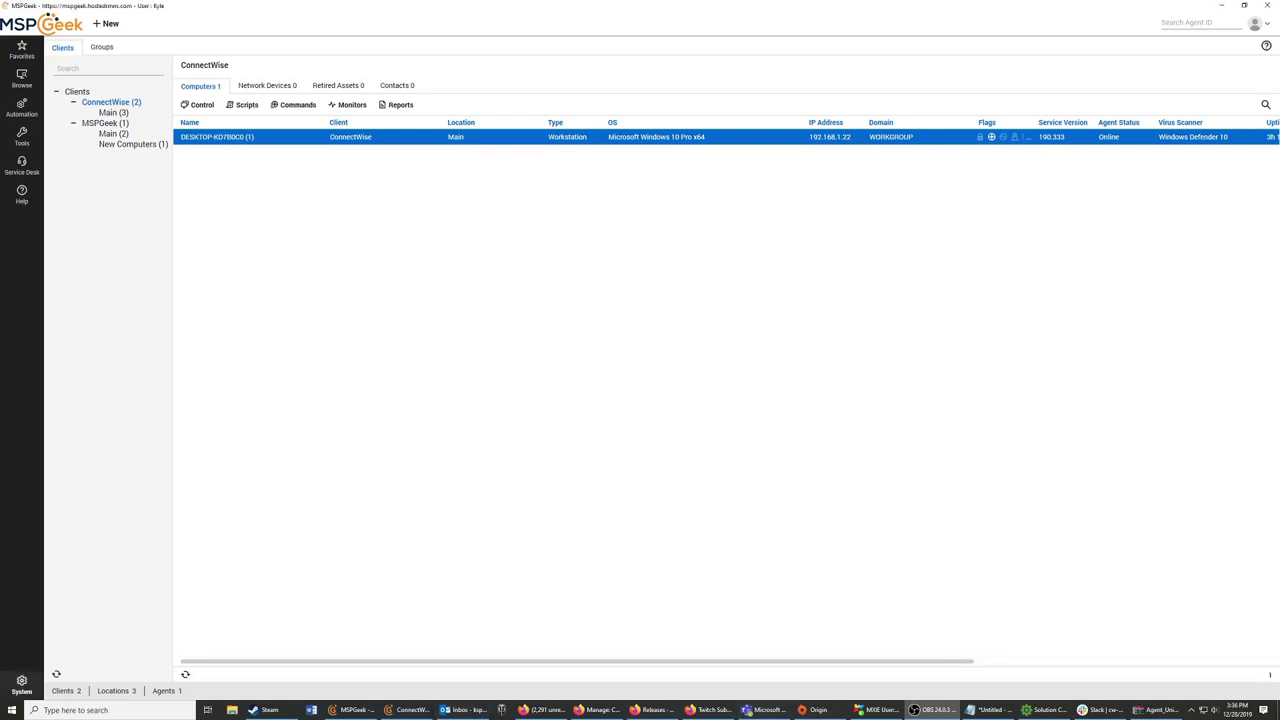
{"action": "left_click", "coordinate": [67, 91]}
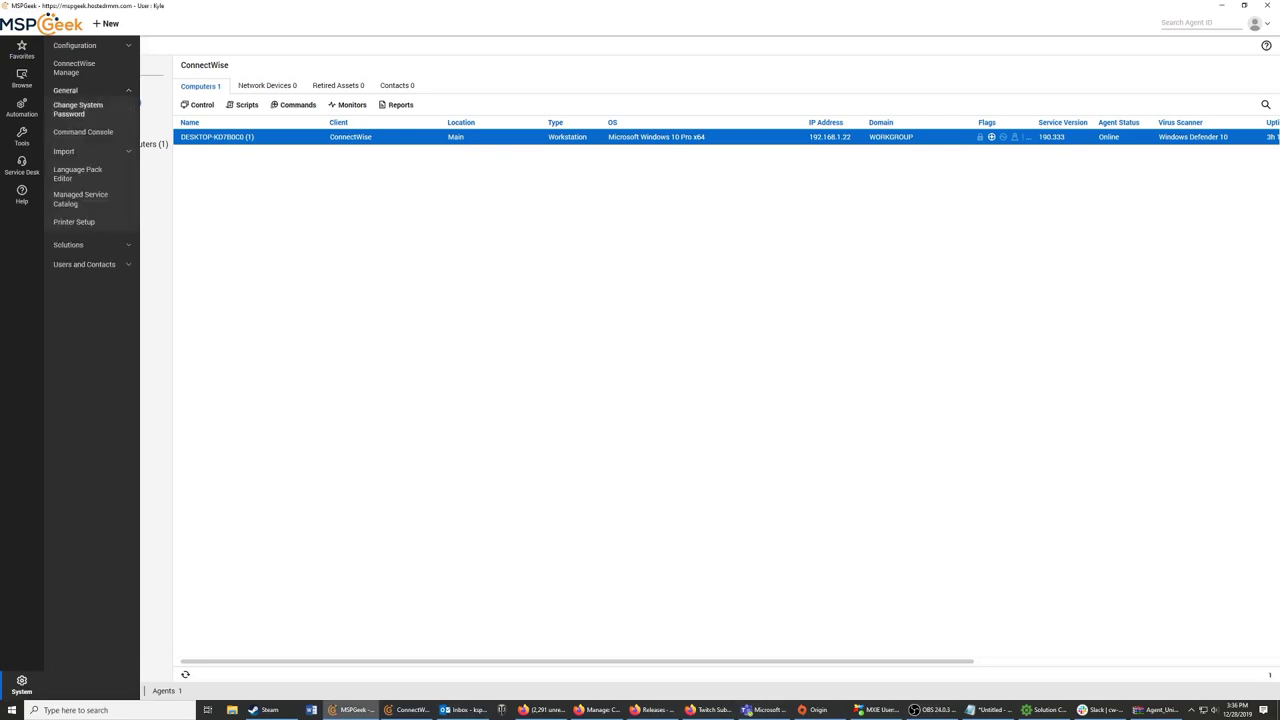
{"action": "left_click", "coordinate": [80, 198]}
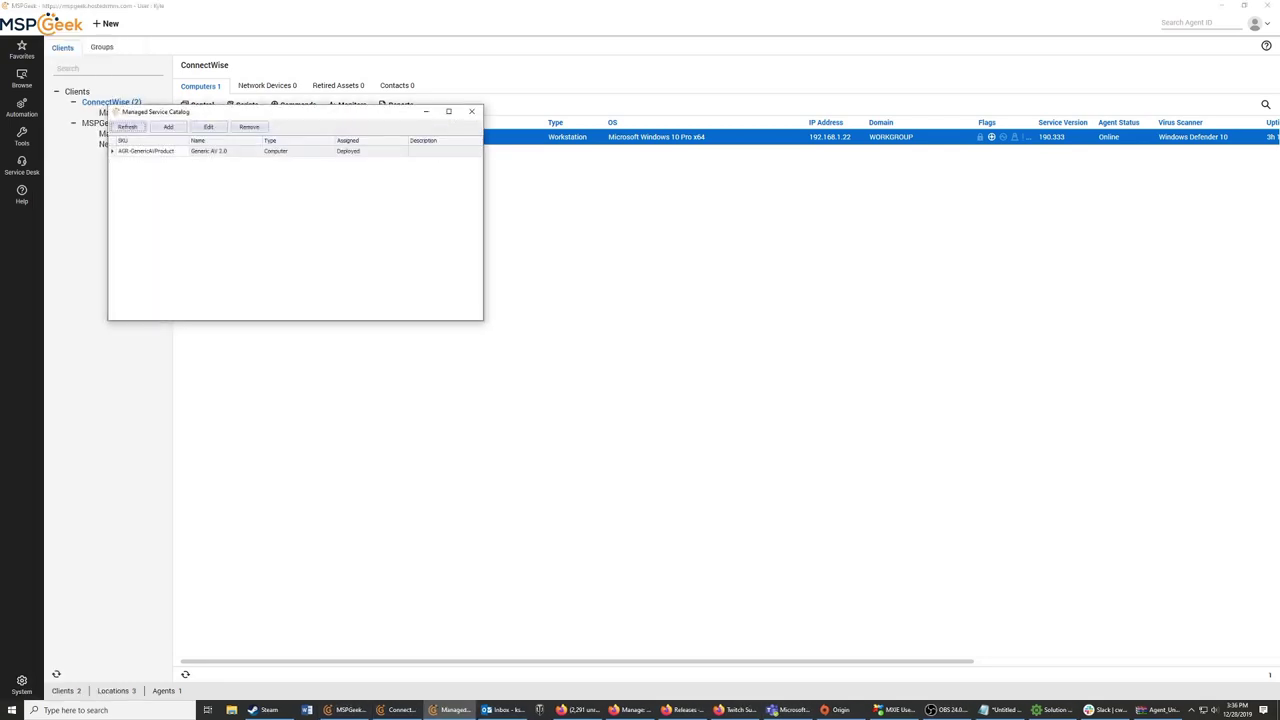
{"action": "left_click", "coordinate": [262, 200]}
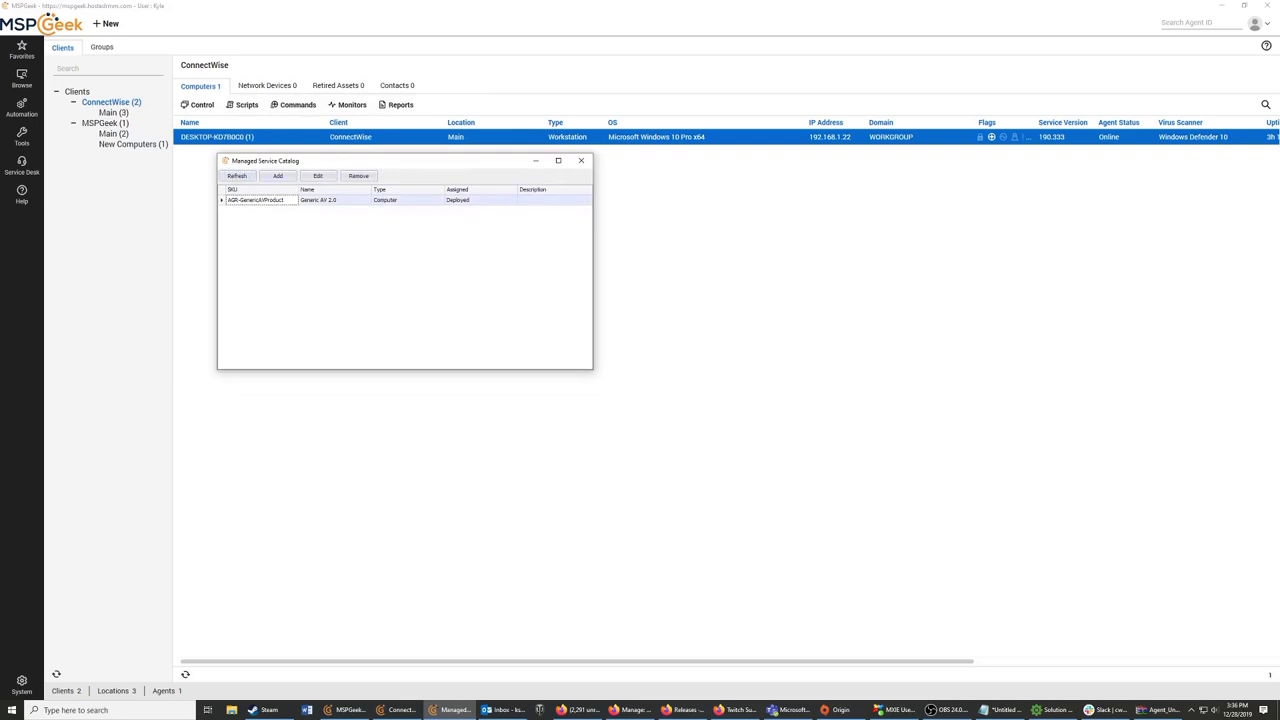
{"action": "left_click", "coordinate": [317, 175]}
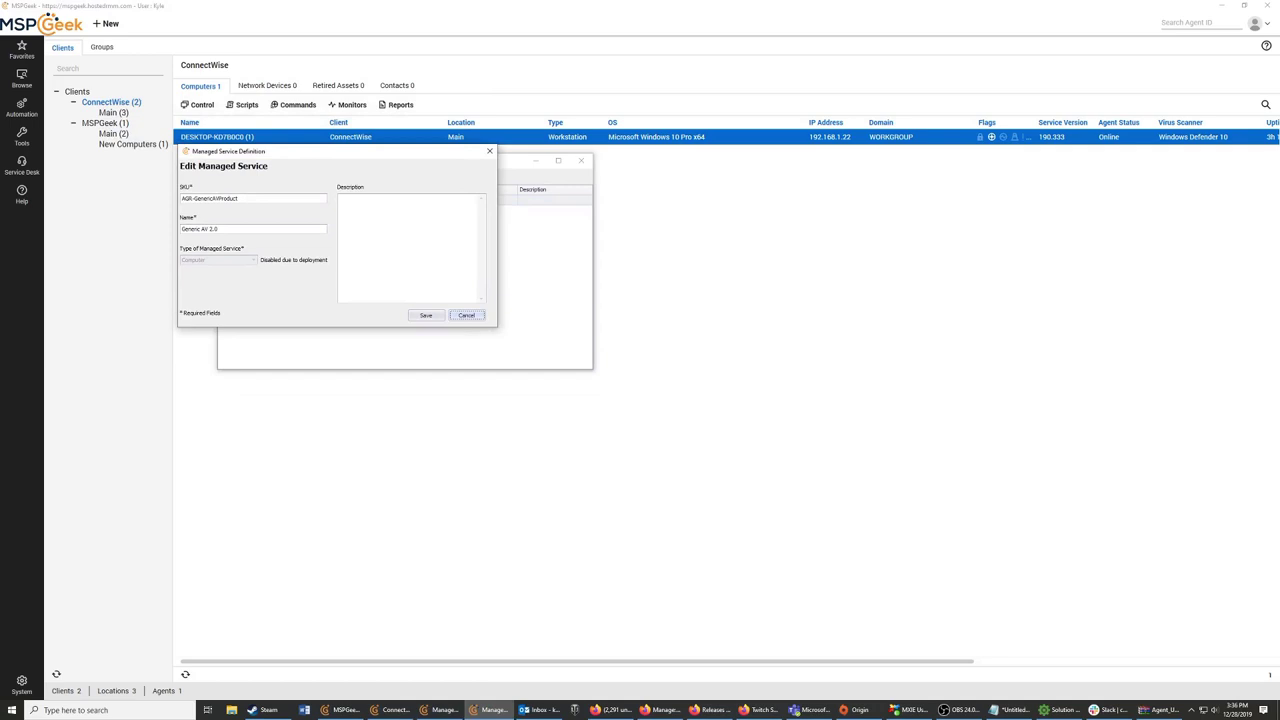
{"action": "key", "text": "Tab"}
{"action": "key", "text": "Tab"}
{"action": "left_click", "coordinate": [426, 315]}
Examine the types available for a new managed service, cancel without adding one and close the catalog
{"action": "left_click", "coordinate": [277, 175]}
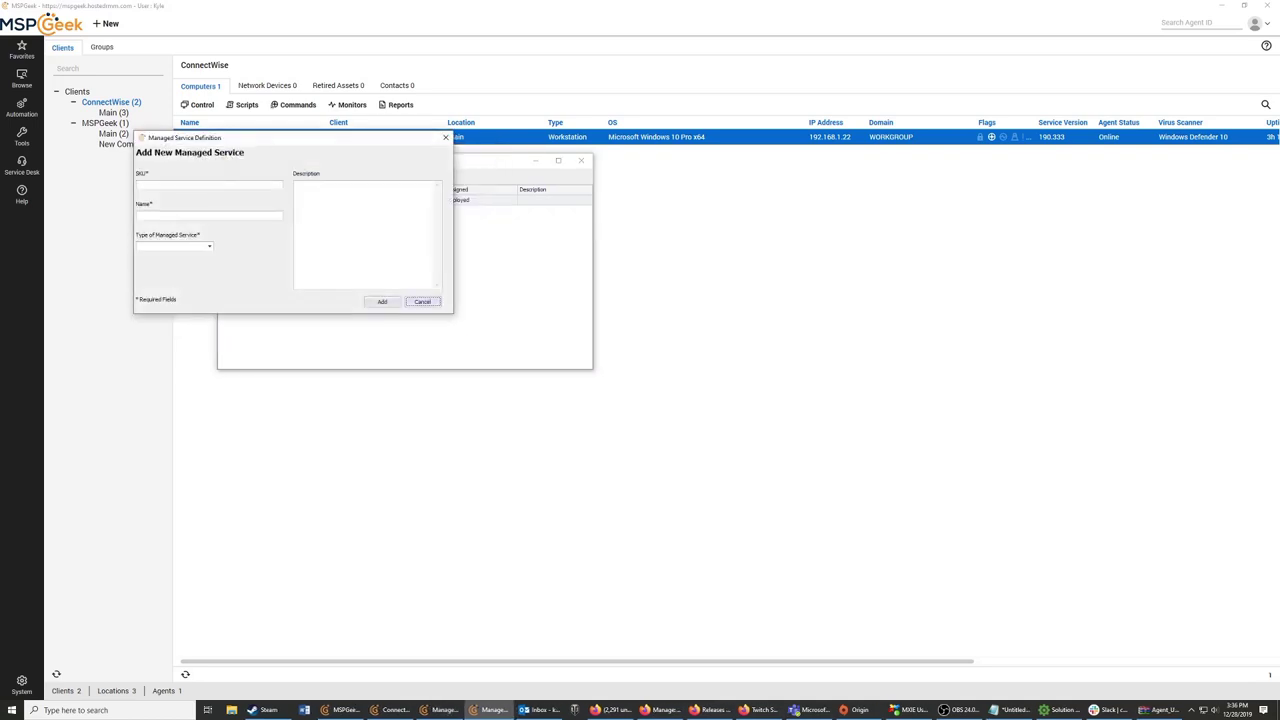
{"action": "left_click", "coordinate": [209, 246]}
{"action": "key", "text": "Down"}
{"action": "key", "text": "Down"}
{"action": "key", "text": "Up"}
{"action": "key", "text": "Down"}
{"action": "key", "text": "Down"}
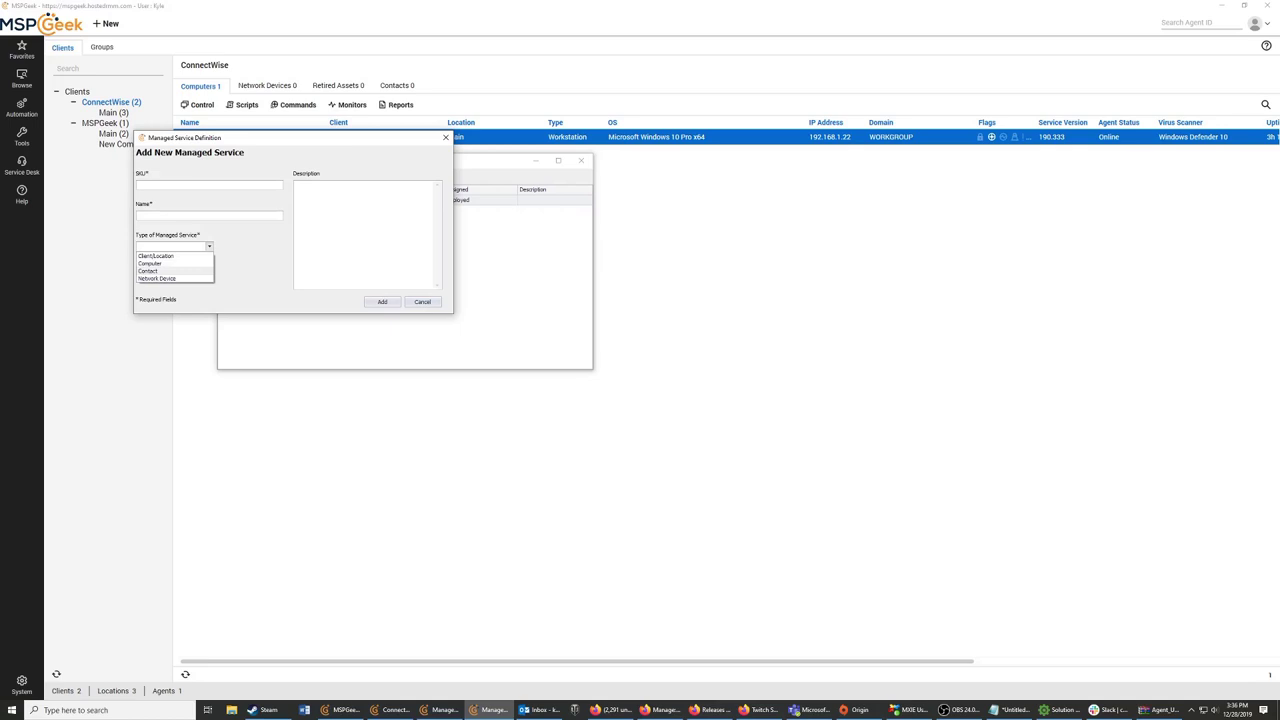
{"action": "key", "text": "Up"}
{"action": "key", "text": "Up"}
{"action": "key", "text": "Up"}
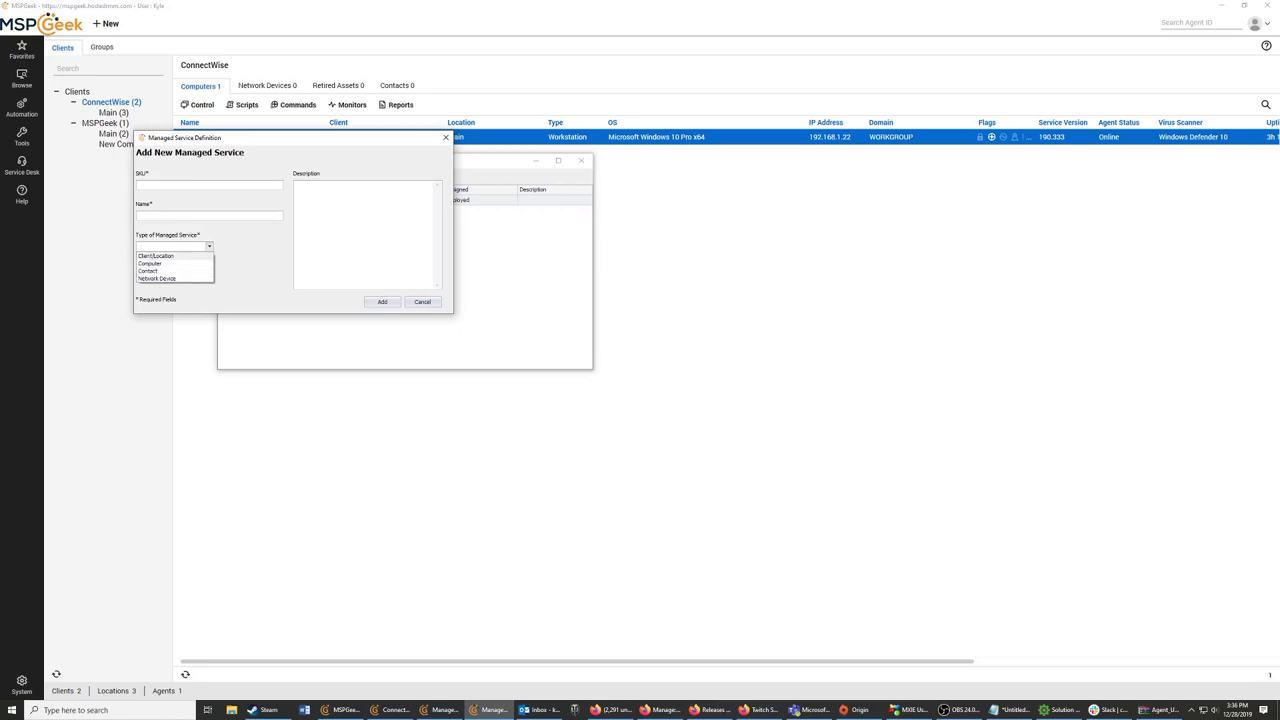
{"action": "key", "text": "Escape"}
{"action": "key", "text": "Escape"}
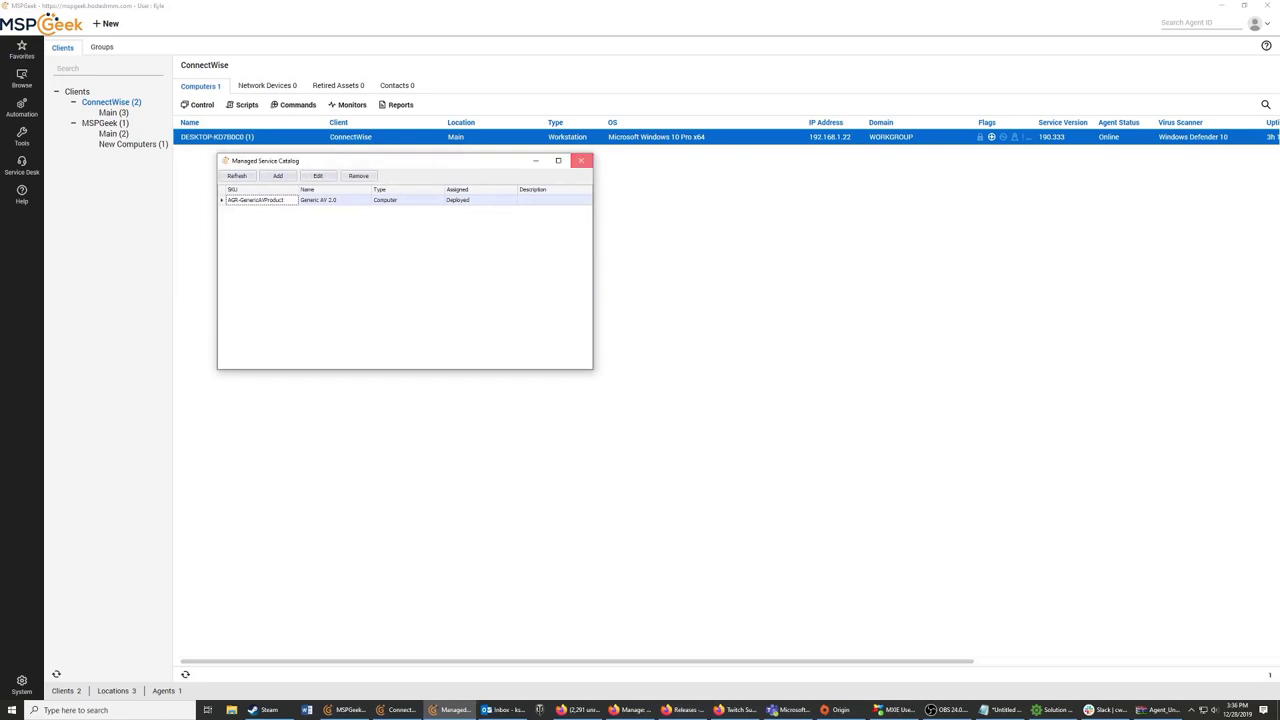
{"action": "left_click", "coordinate": [580, 160]}
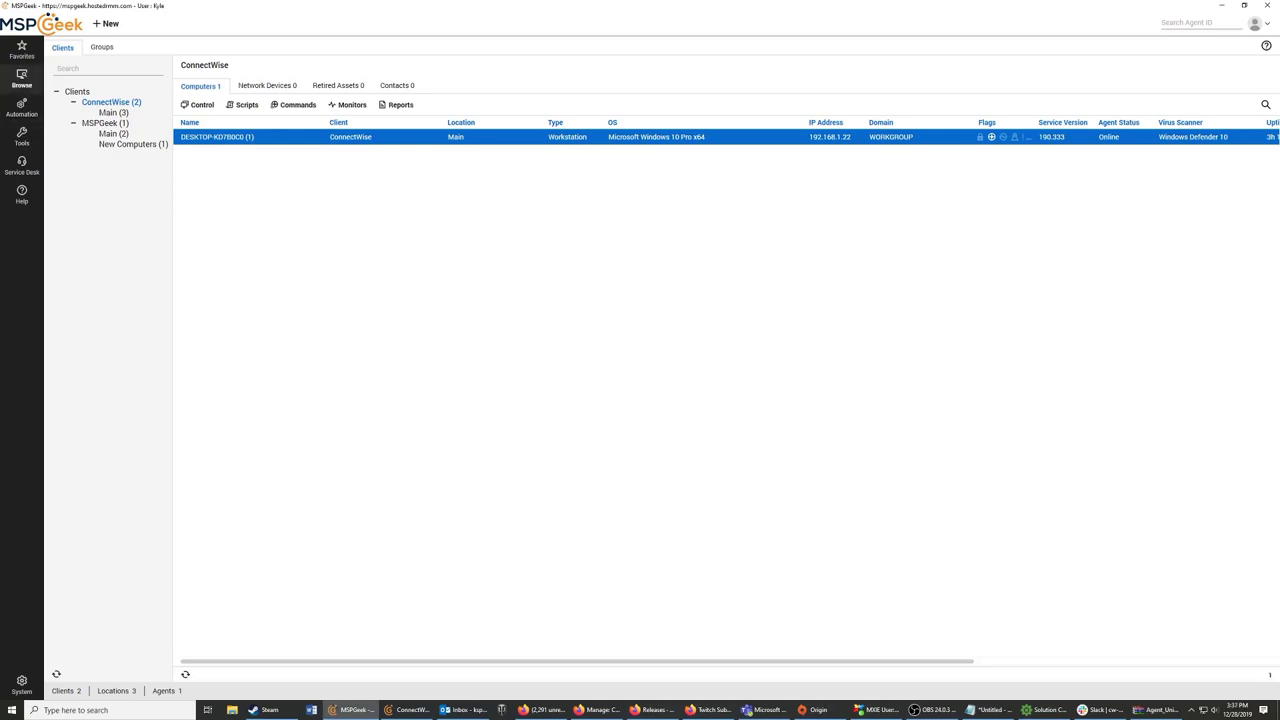
Open the Windows Defender group, preview the computers matched by its AV-WinDefender autojoin search, and close the group
{"action": "left_click", "coordinate": [101, 47]}
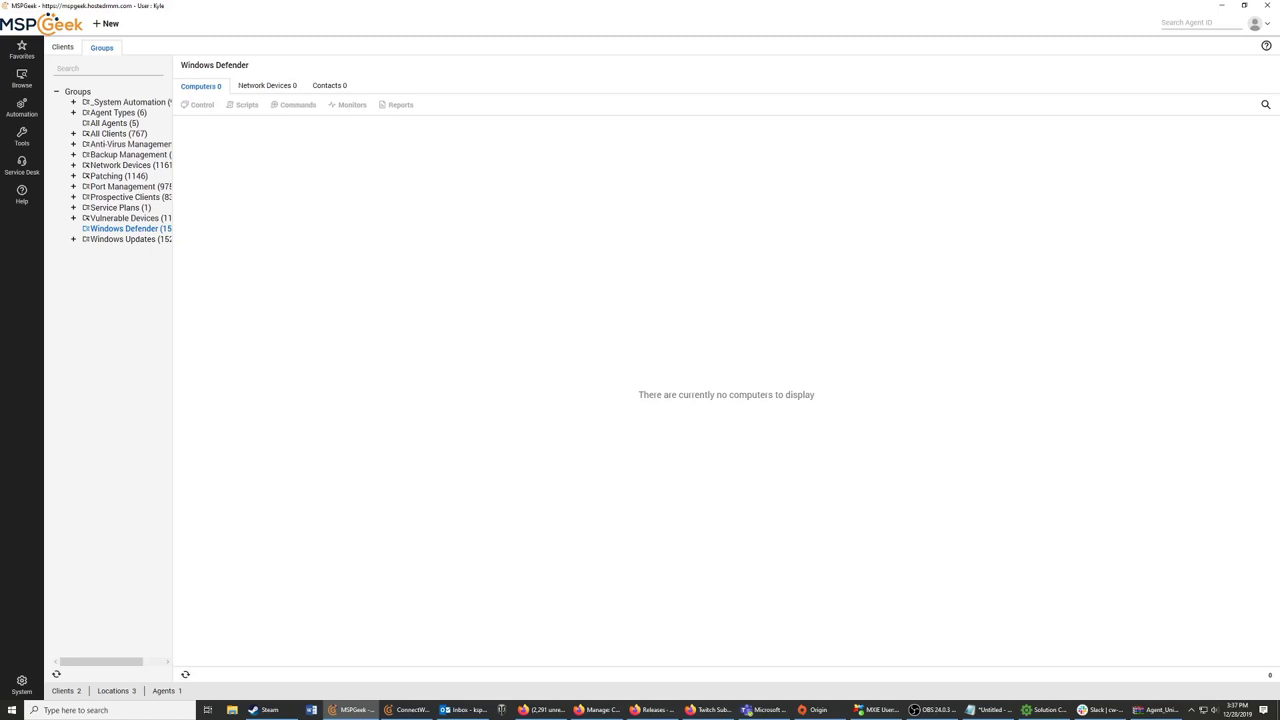
{"action": "double_click", "coordinate": [124, 229]}
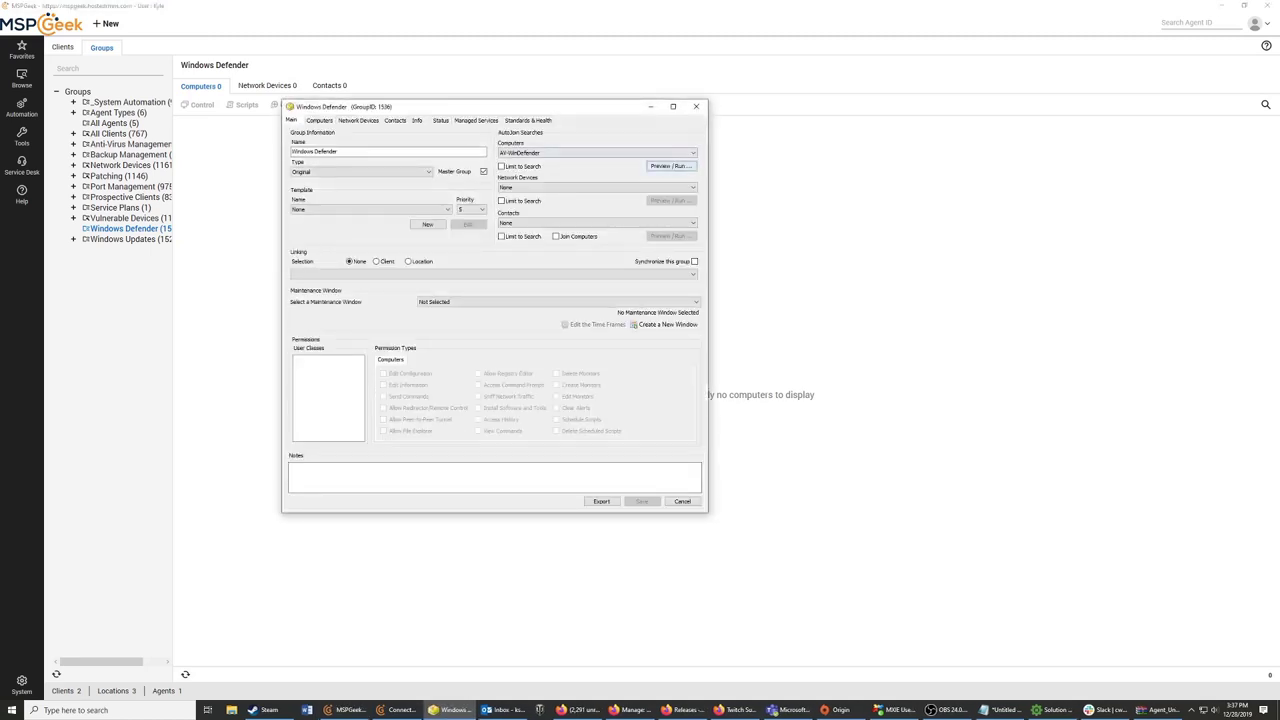
{"action": "left_click", "coordinate": [670, 166]}
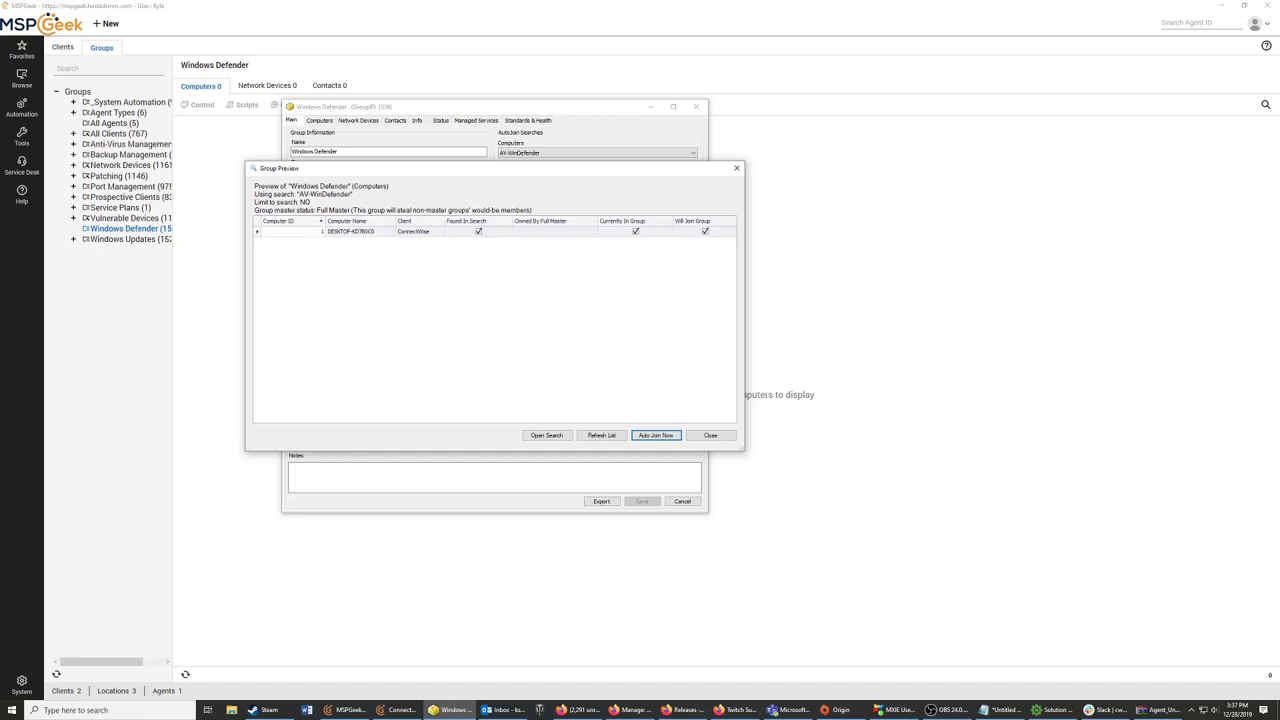
{"action": "left_click", "coordinate": [710, 435]}
{"action": "left_click", "coordinate": [696, 107]}
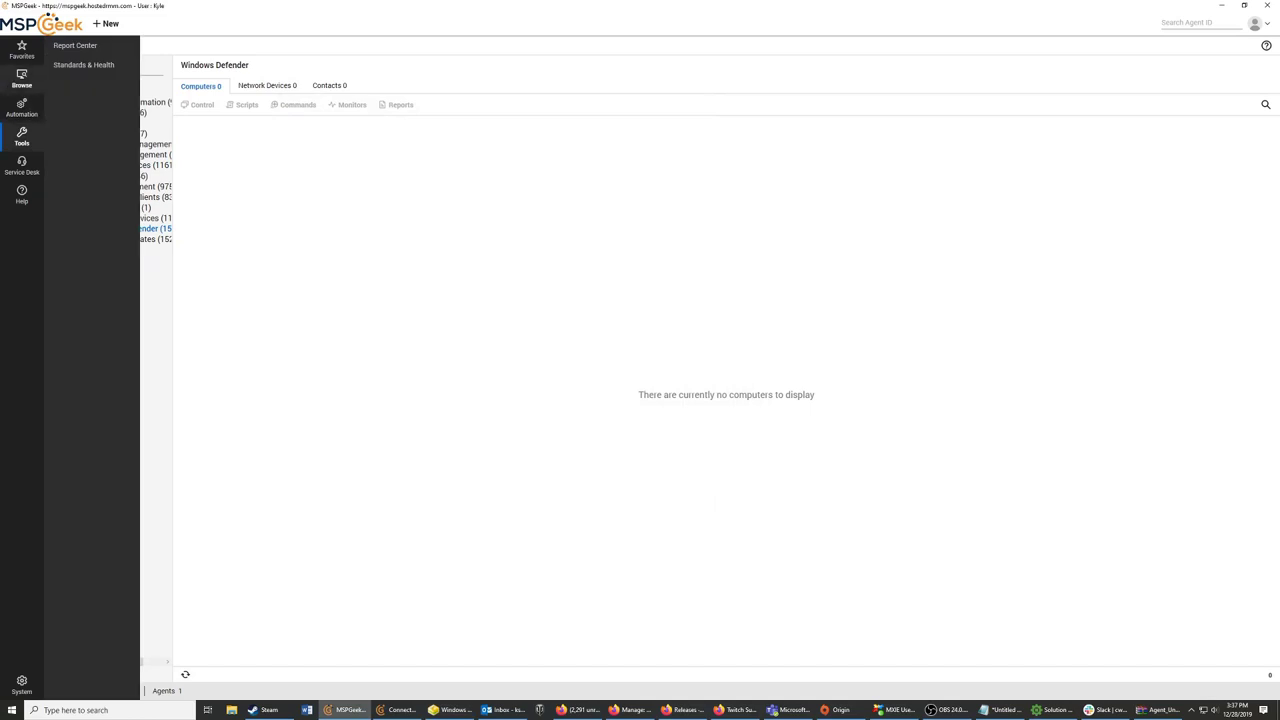
Open the list of saved searches and filter it by "av"
{"action": "mouse_move", "coordinate": [21, 108]}
{"action": "left_click", "coordinate": [68, 162]}
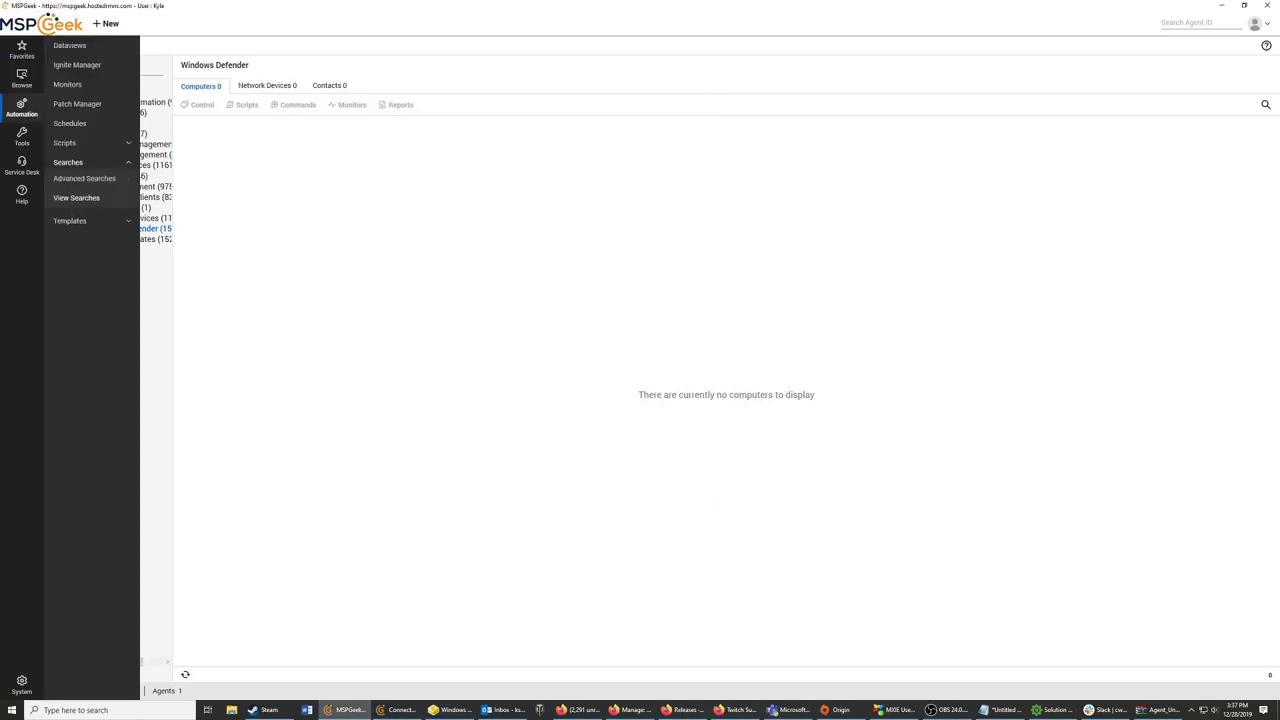
{"action": "left_click", "coordinate": [76, 197]}
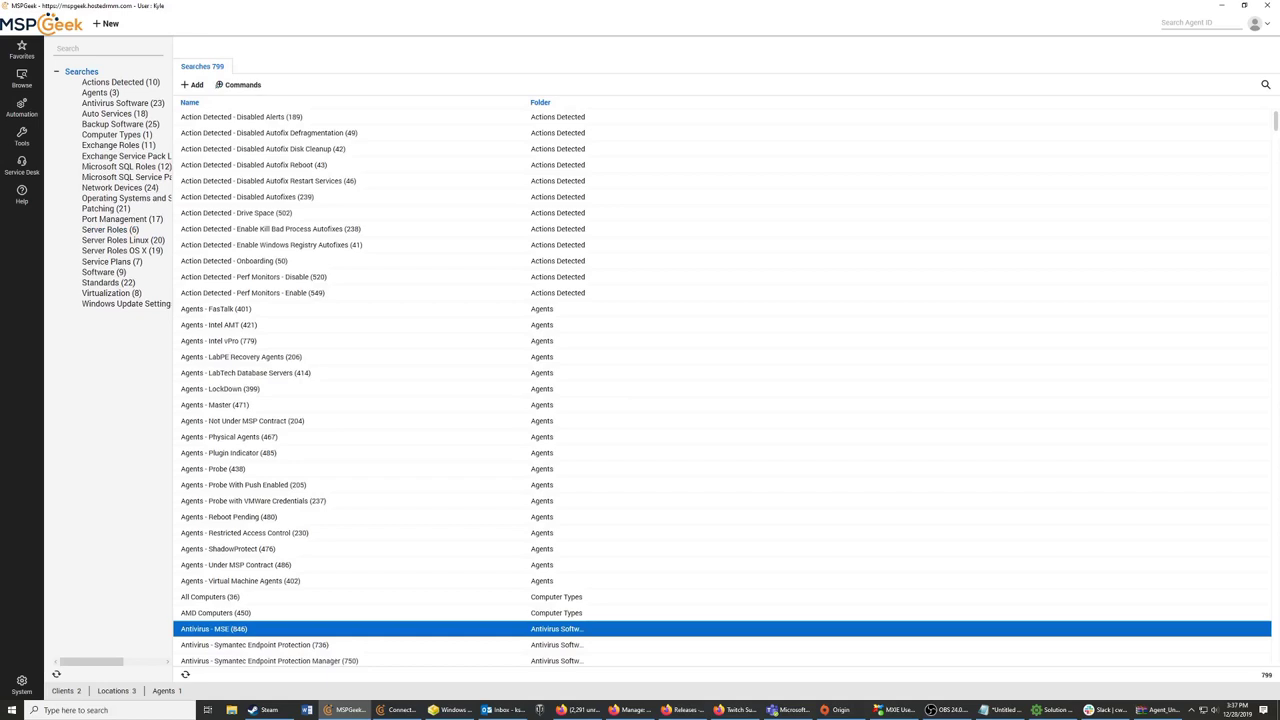
{"action": "left_click", "coordinate": [1266, 85]}
{"action": "type", "text": "av"}
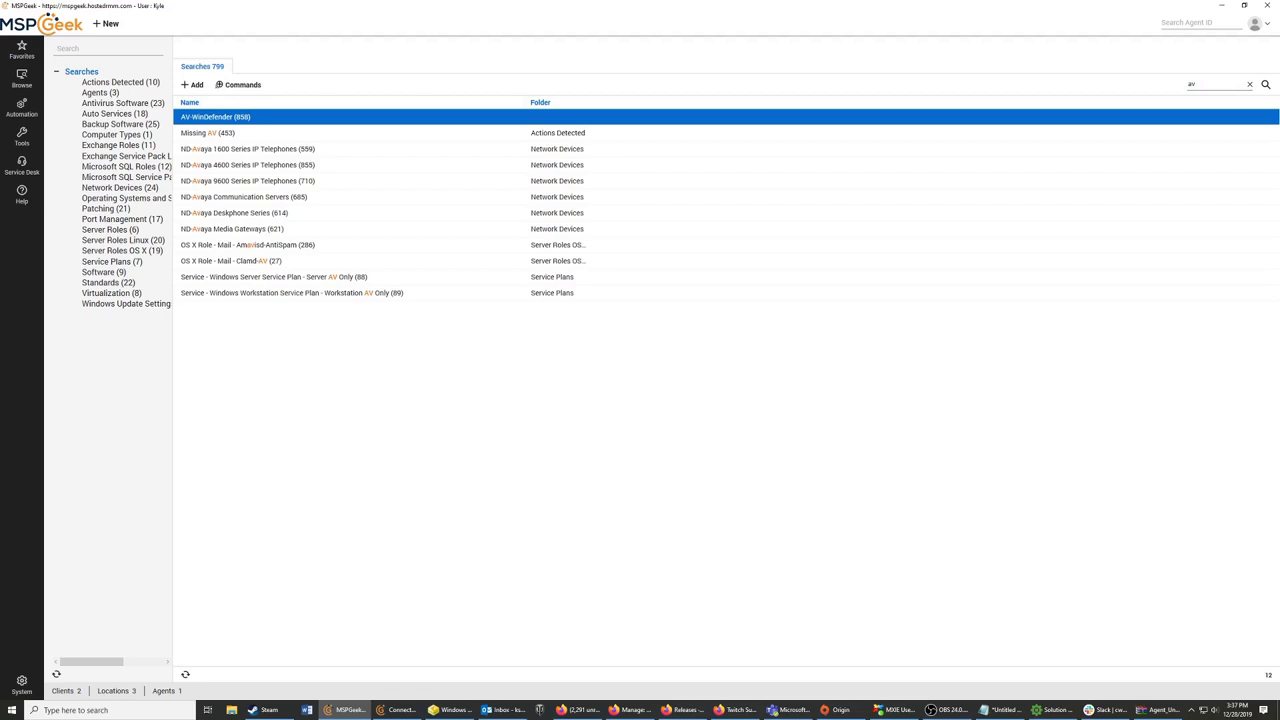
Examine the criteria and matching computers of the AV-WinDefender search and close it
{"action": "left_click_drag", "start_coordinate": [505, 129], "coordinate": [423, 128]}
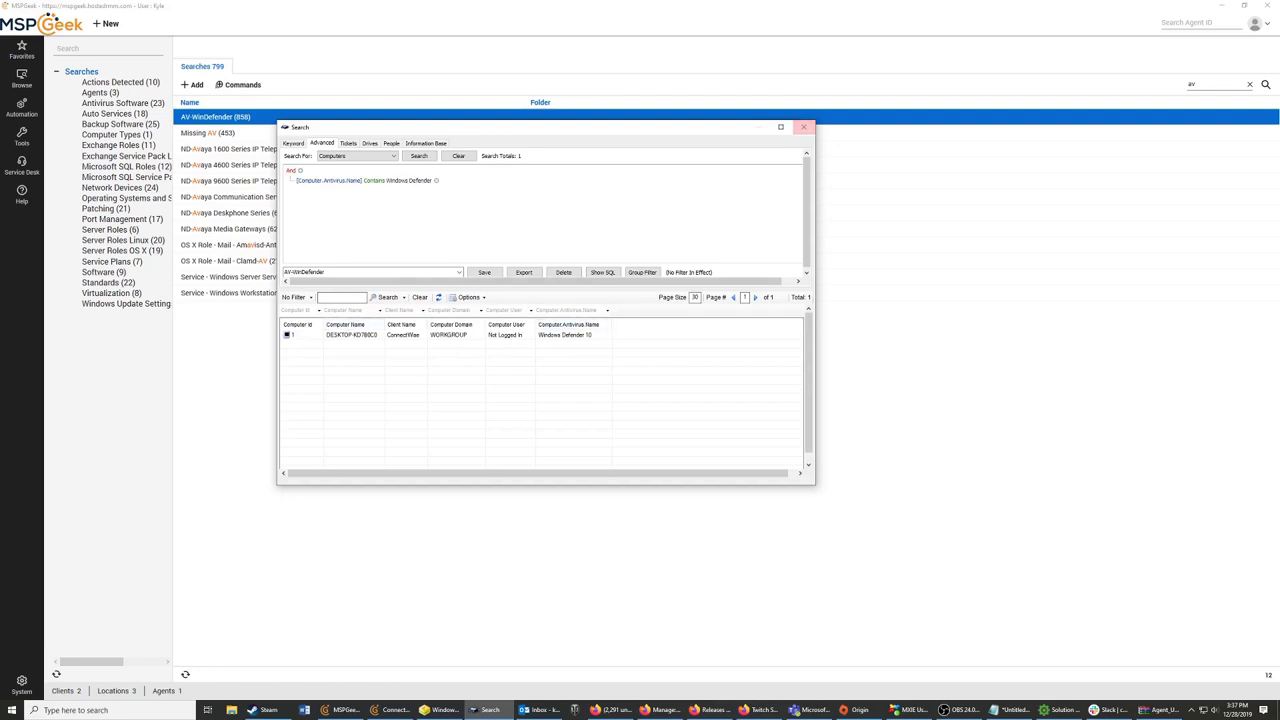
{"action": "left_click", "coordinate": [803, 127]}
Limit the Windows Defender group's computers to its AV-WinDefender autojoin search and save the group
{"action": "left_click", "coordinate": [22, 108]}
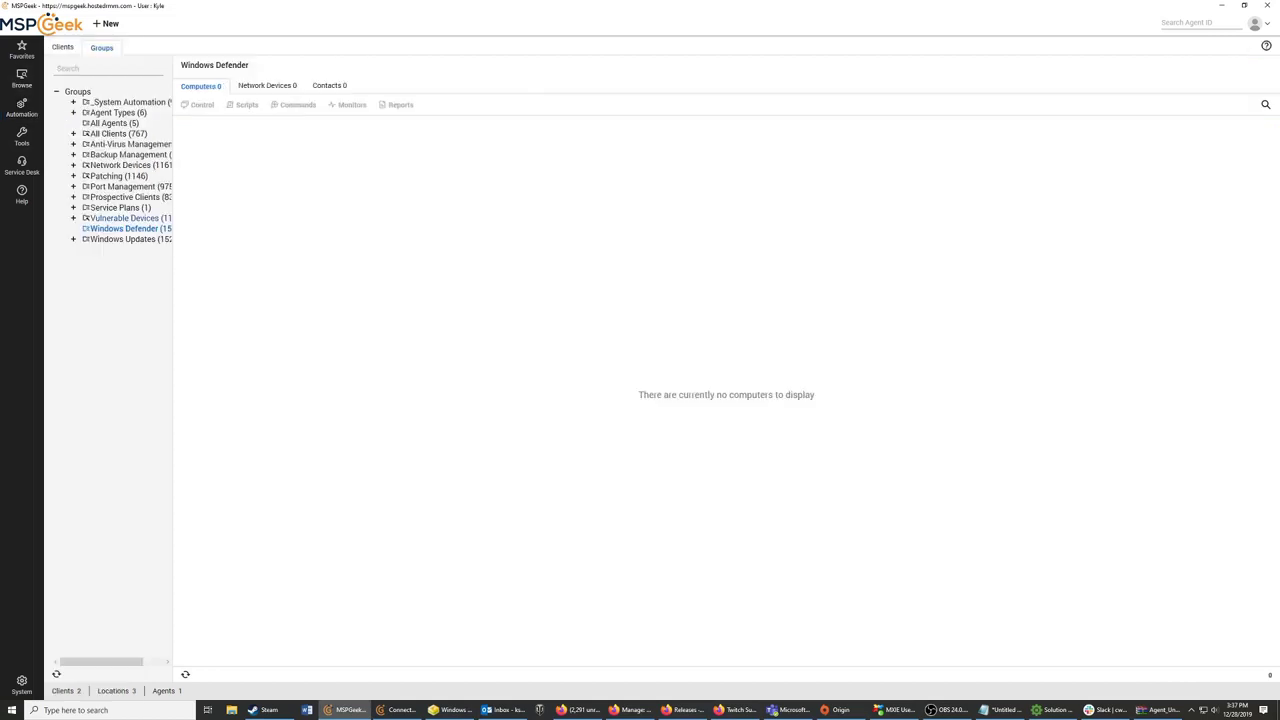
{"action": "left_click_drag", "start_coordinate": [435, 107], "coordinate": [486, 107]}
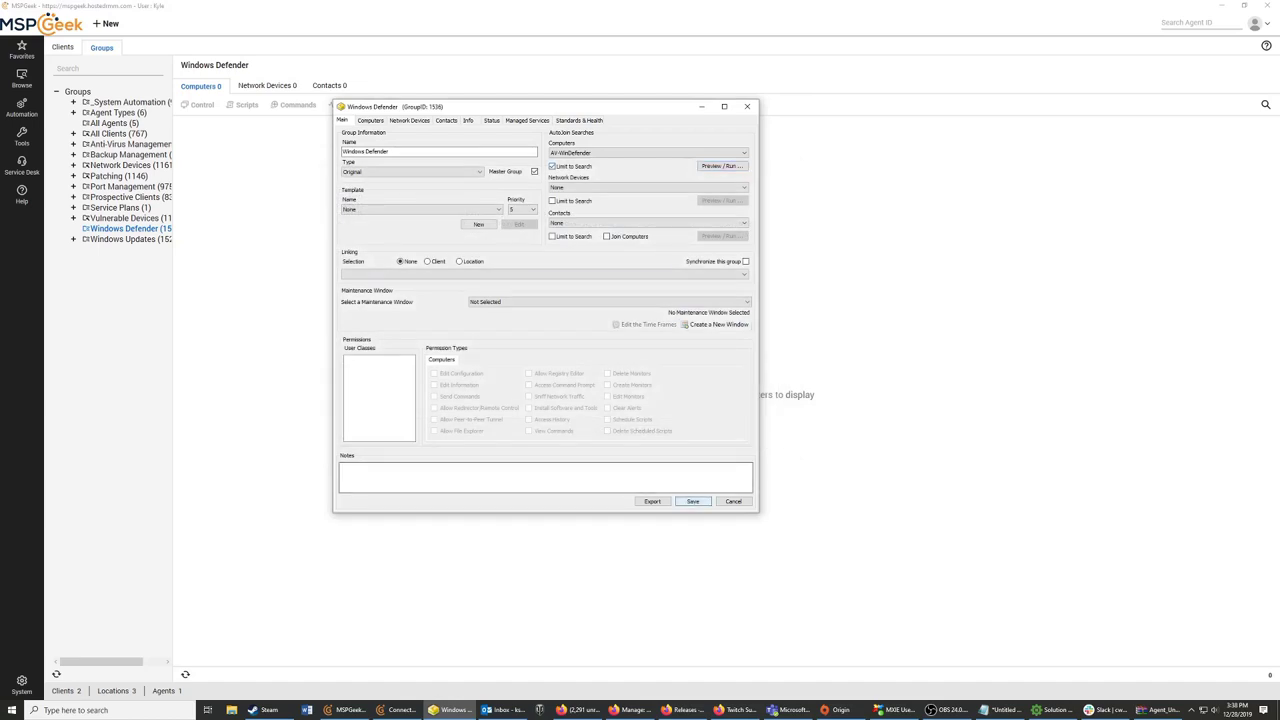
{"action": "left_click", "coordinate": [693, 501]}
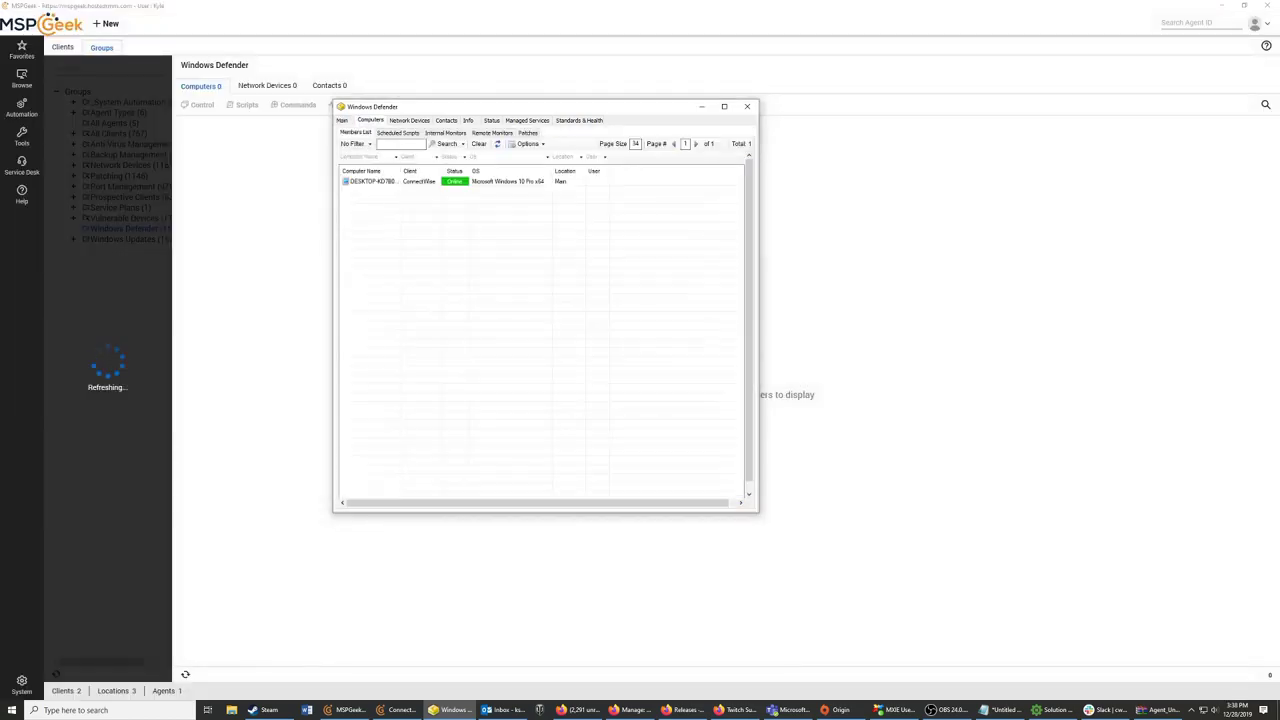
Add the Generic AV 2.0 managed service to the Windows Defender group, limited to the AV-WinDefender search
{"action": "left_click_drag", "start_coordinate": [545, 108], "coordinate": [620, 116]}
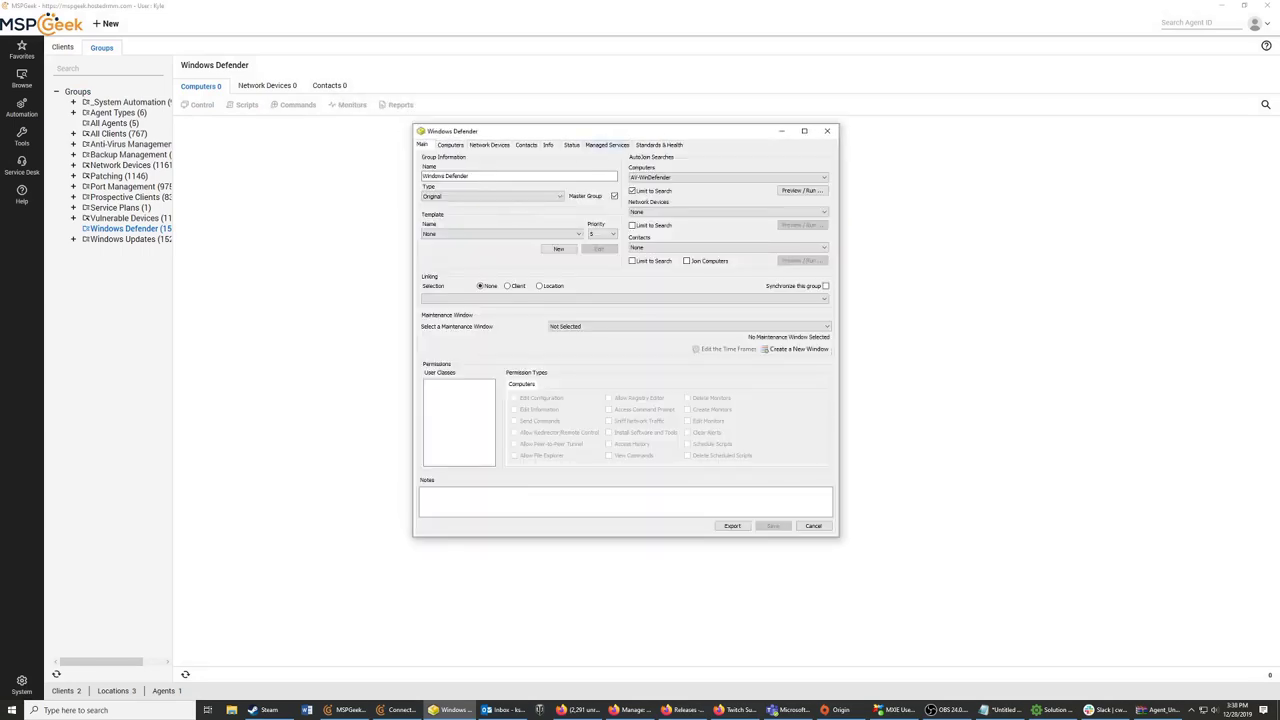
{"action": "left_click", "coordinate": [607, 145]}
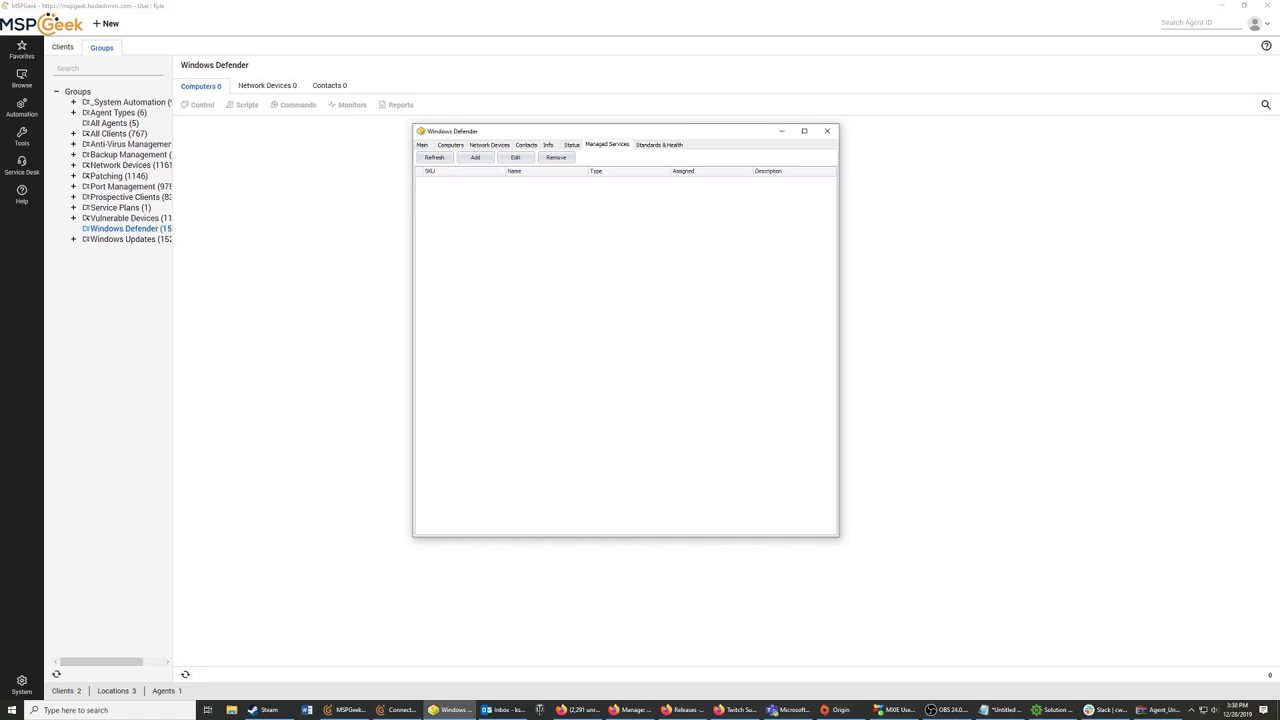
{"action": "left_click", "coordinate": [475, 157]}
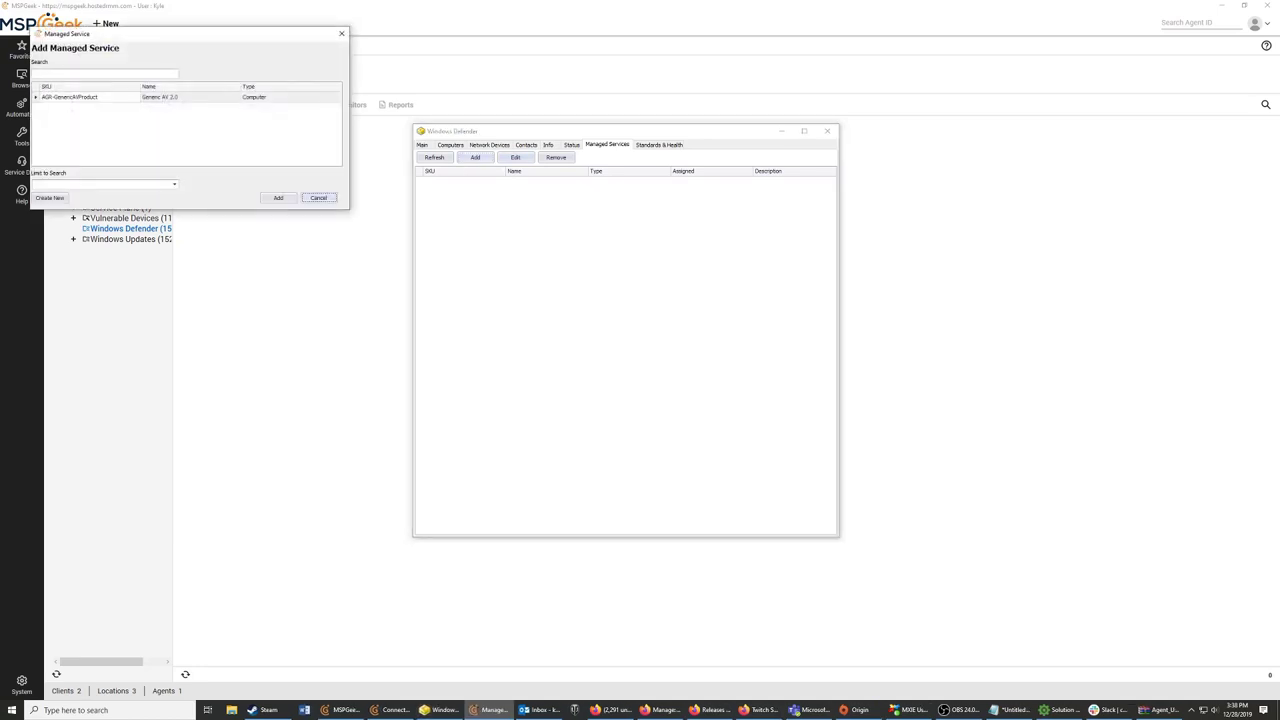
{"action": "left_click", "coordinate": [256, 97]}
{"action": "left_click", "coordinate": [88, 97]}
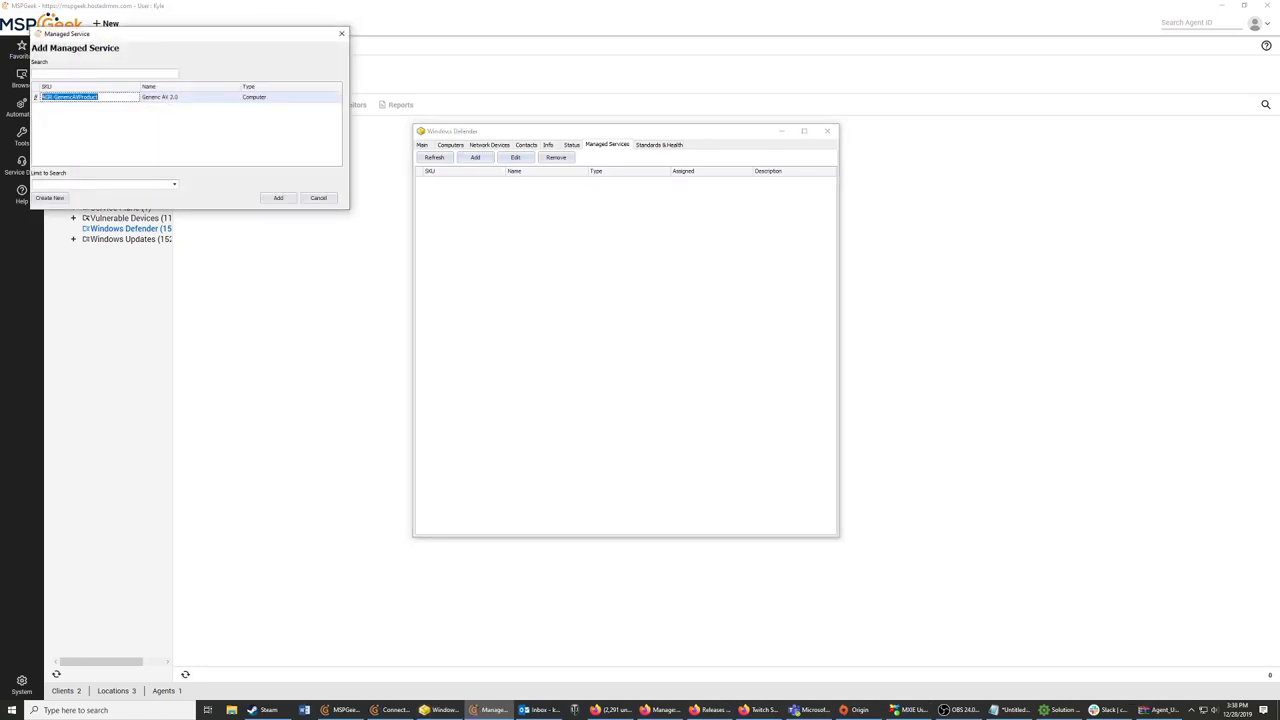
{"action": "left_click", "coordinate": [256, 97]}
{"action": "left_click", "coordinate": [174, 185]}
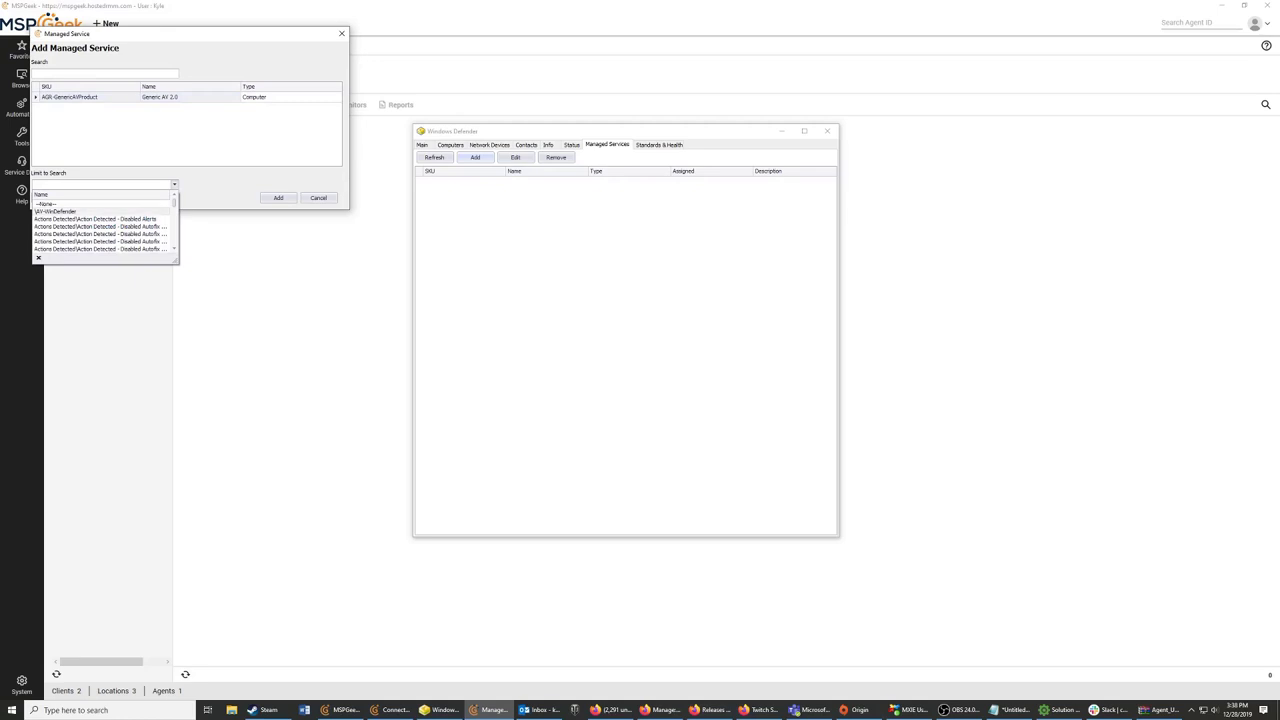
{"action": "left_click", "coordinate": [56, 212]}
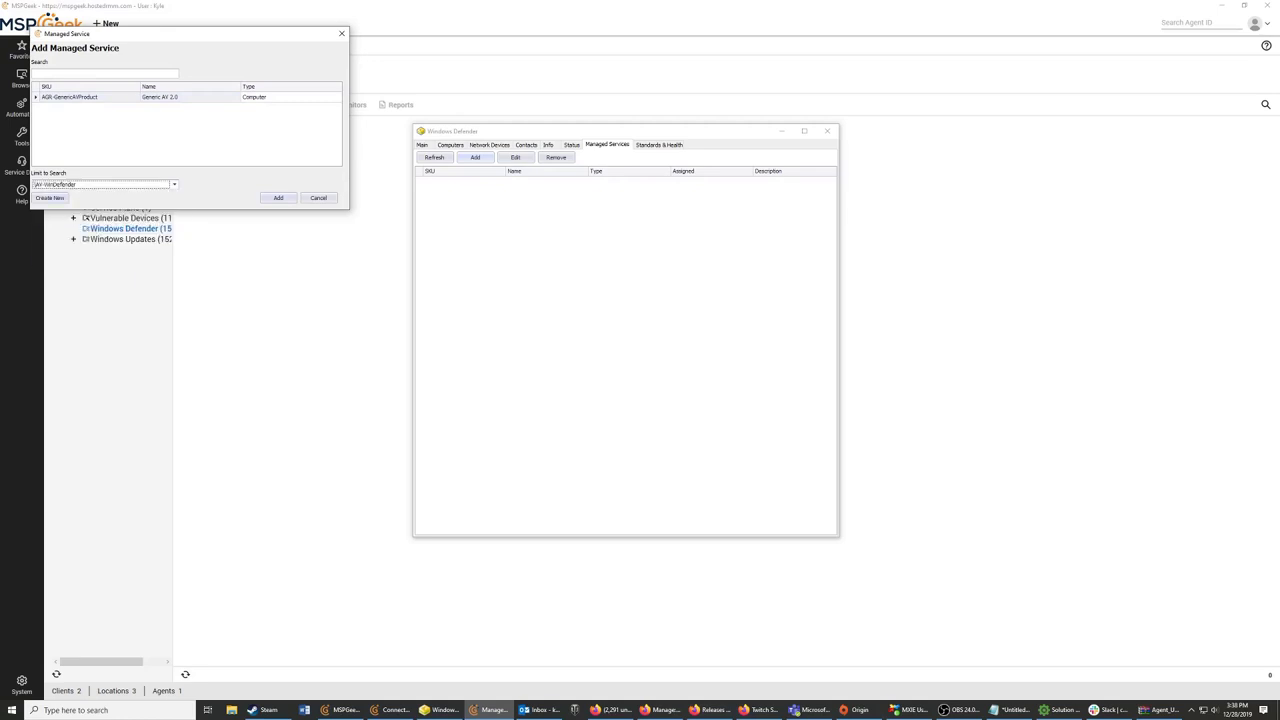
{"action": "left_click", "coordinate": [278, 197]}
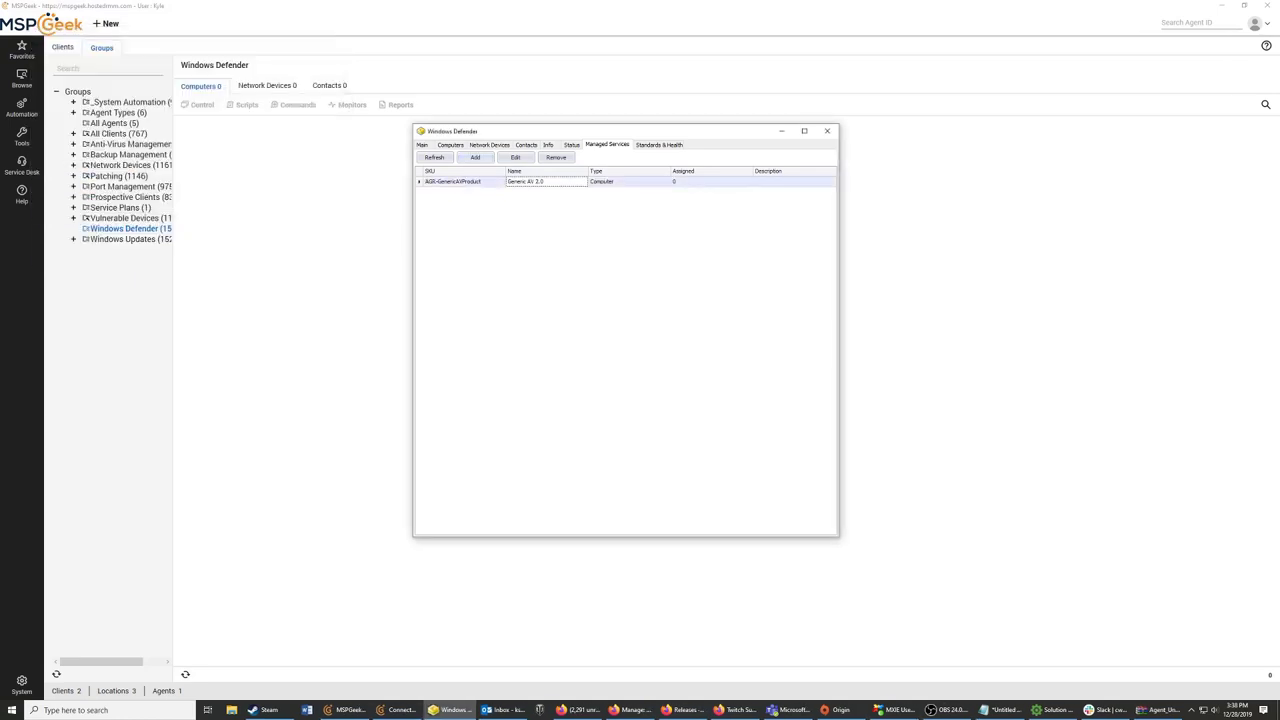
Refresh the group's managed services, check its member computers and main settings, and close the group
{"action": "left_click", "coordinate": [434, 157]}
{"action": "left_click", "coordinate": [422, 145]}
{"action": "left_click", "coordinate": [450, 145]}
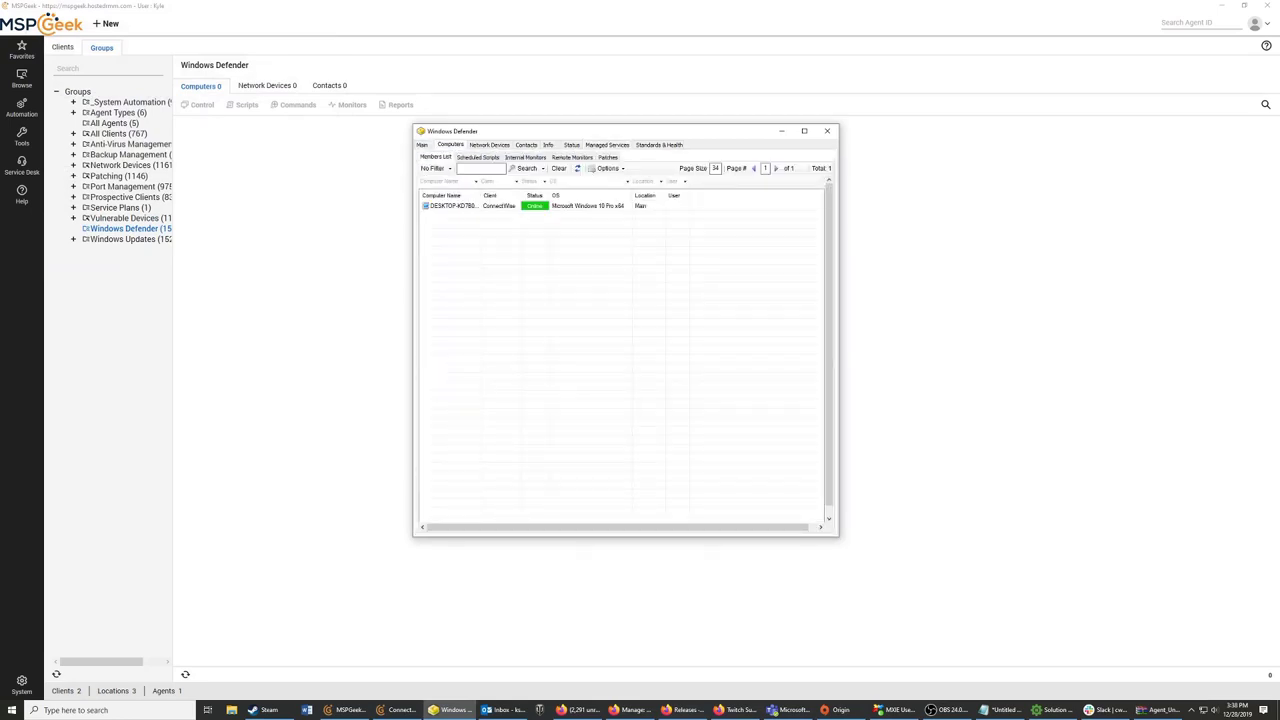
{"action": "left_click", "coordinate": [535, 206]}
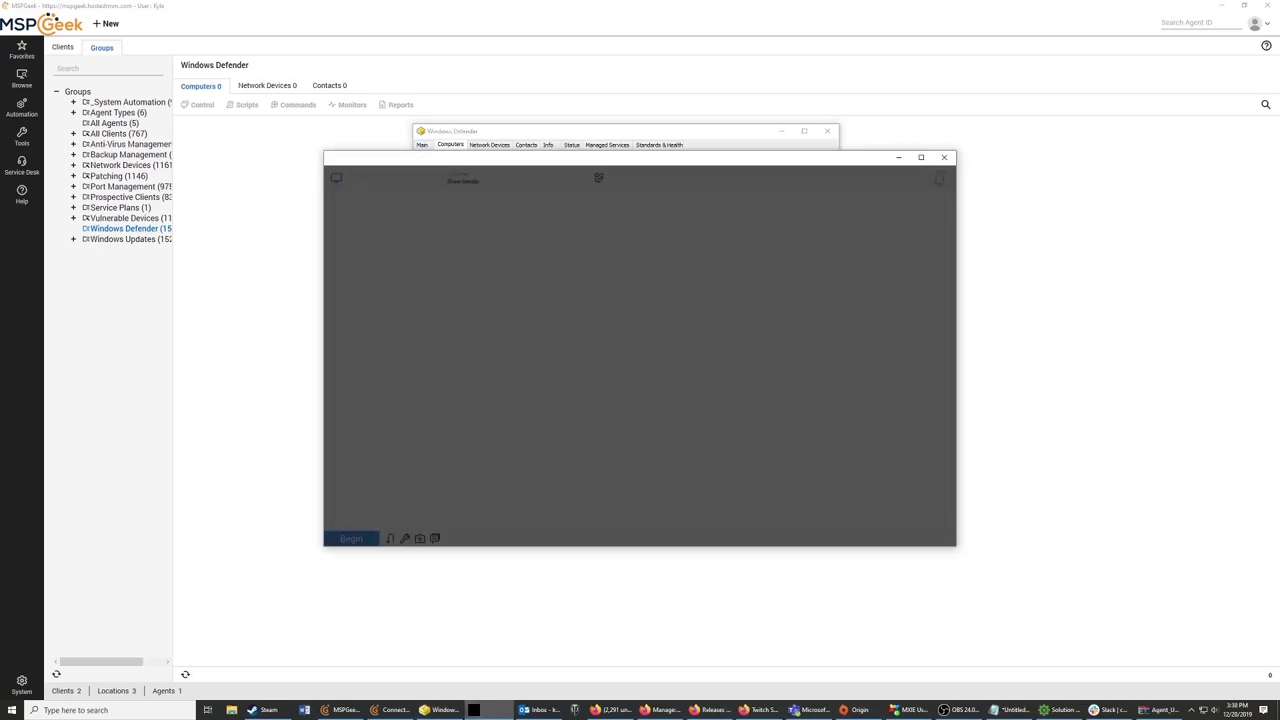
{"action": "left_click", "coordinate": [945, 157]}
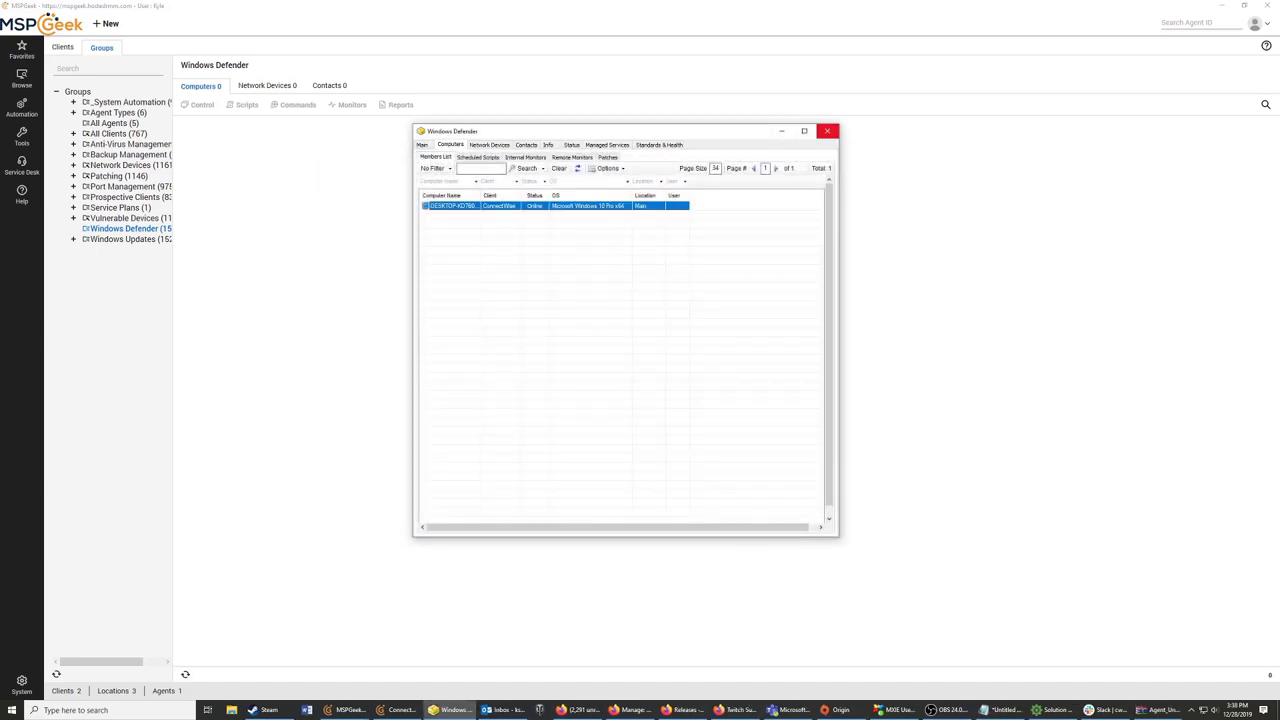
{"action": "left_click", "coordinate": [422, 145]}
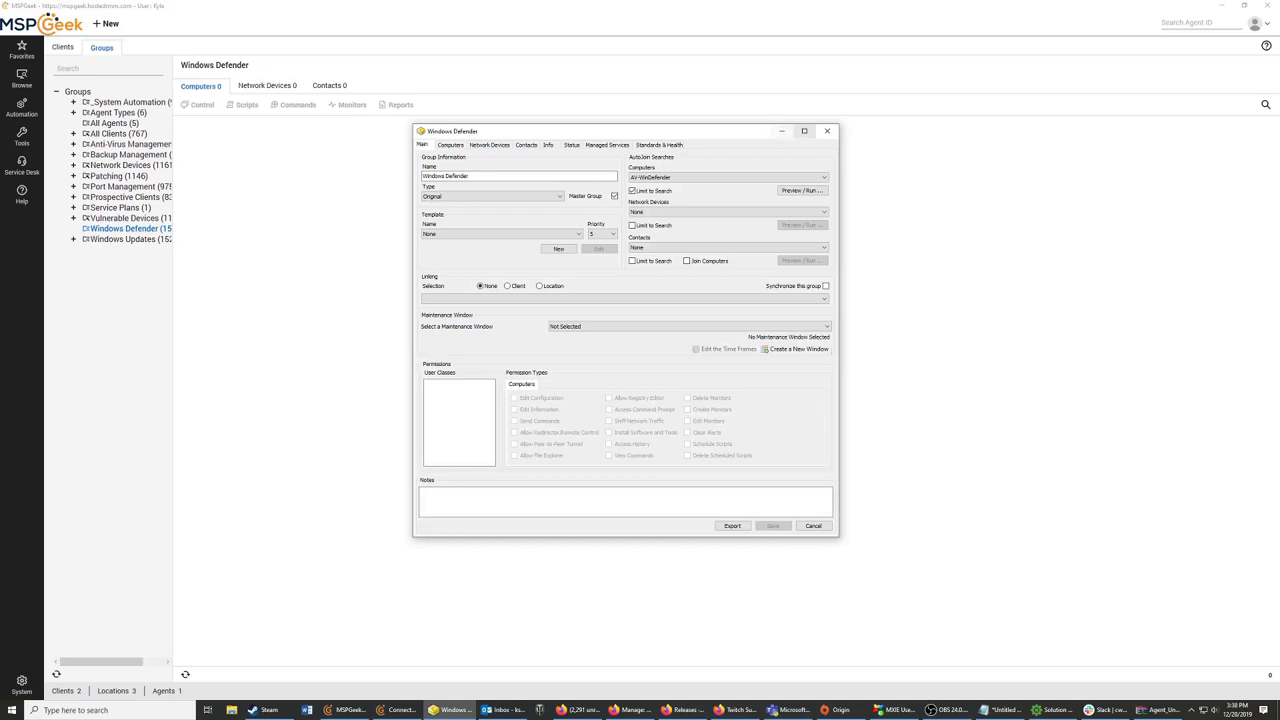
{"action": "left_click", "coordinate": [827, 131]}
In the ConnectWise Manage plugin, start a new managed service template and refresh the Manage products and agreement types
{"action": "left_click", "coordinate": [402, 710]}
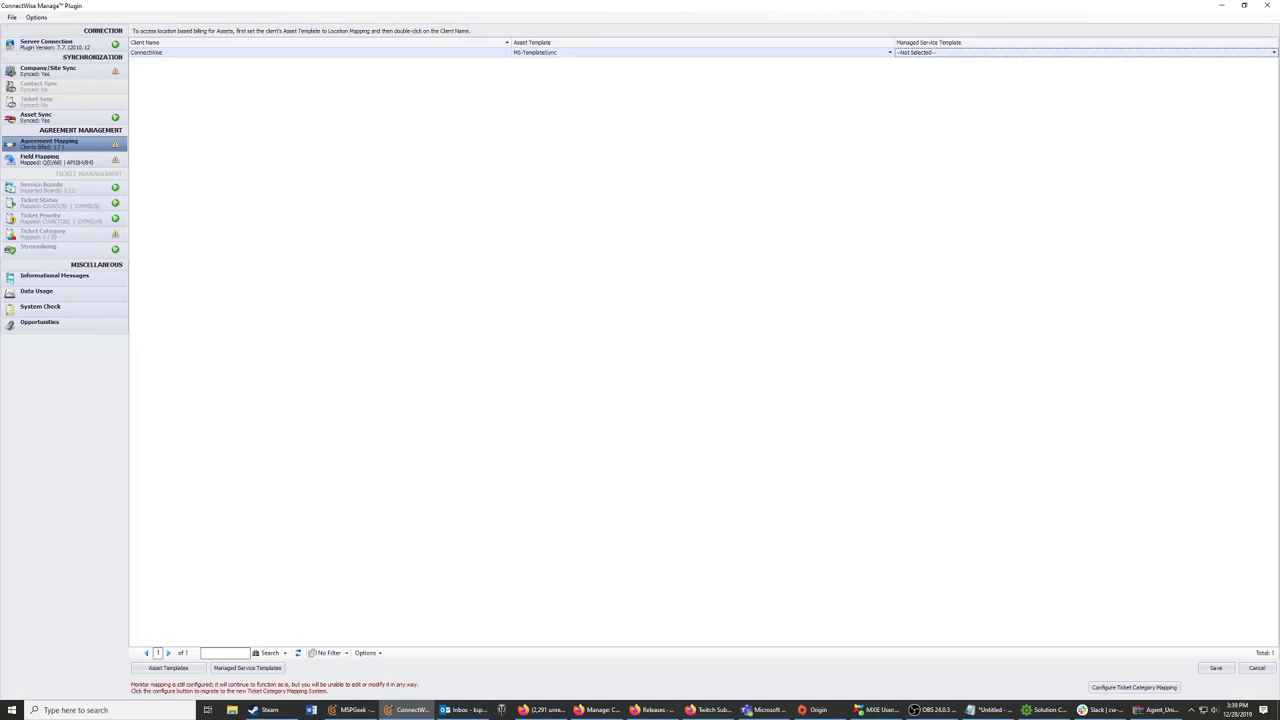
{"action": "left_click", "coordinate": [247, 668]}
{"action": "left_click_drag", "start_coordinate": [130, 64], "coordinate": [413, 192]}
{"action": "left_click", "coordinate": [368, 409]}
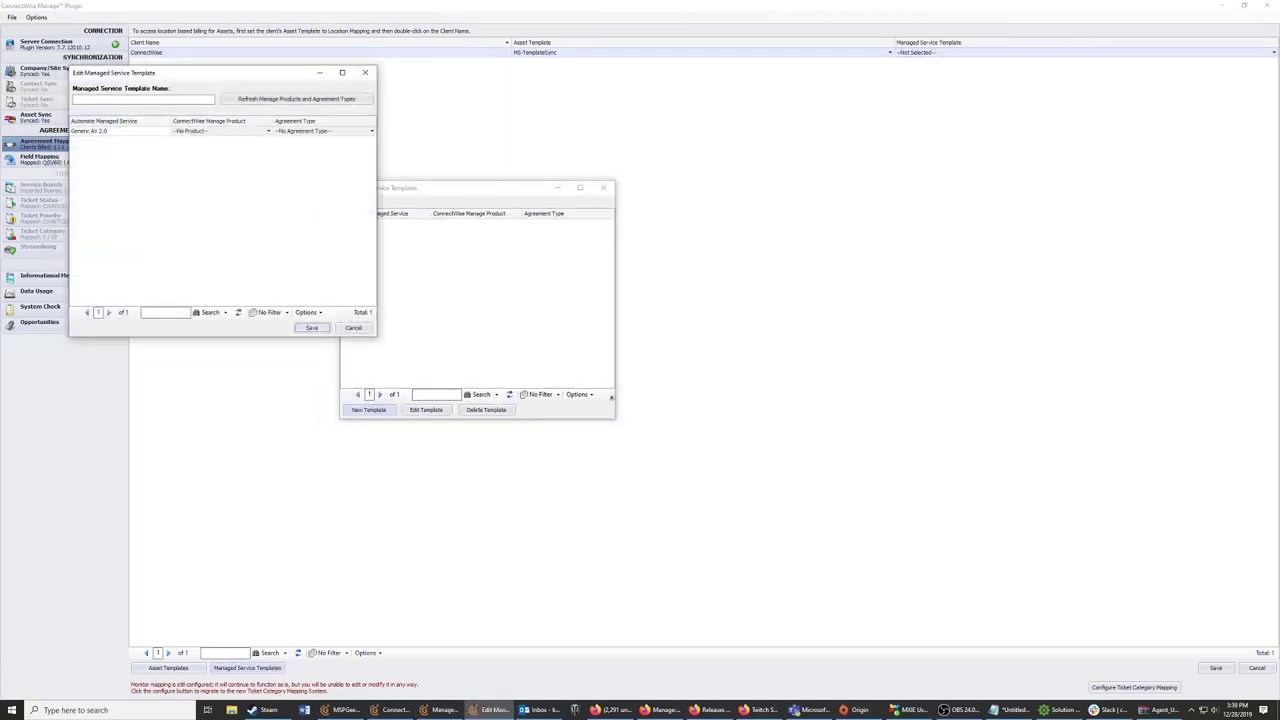
{"action": "left_click", "coordinate": [268, 131]}
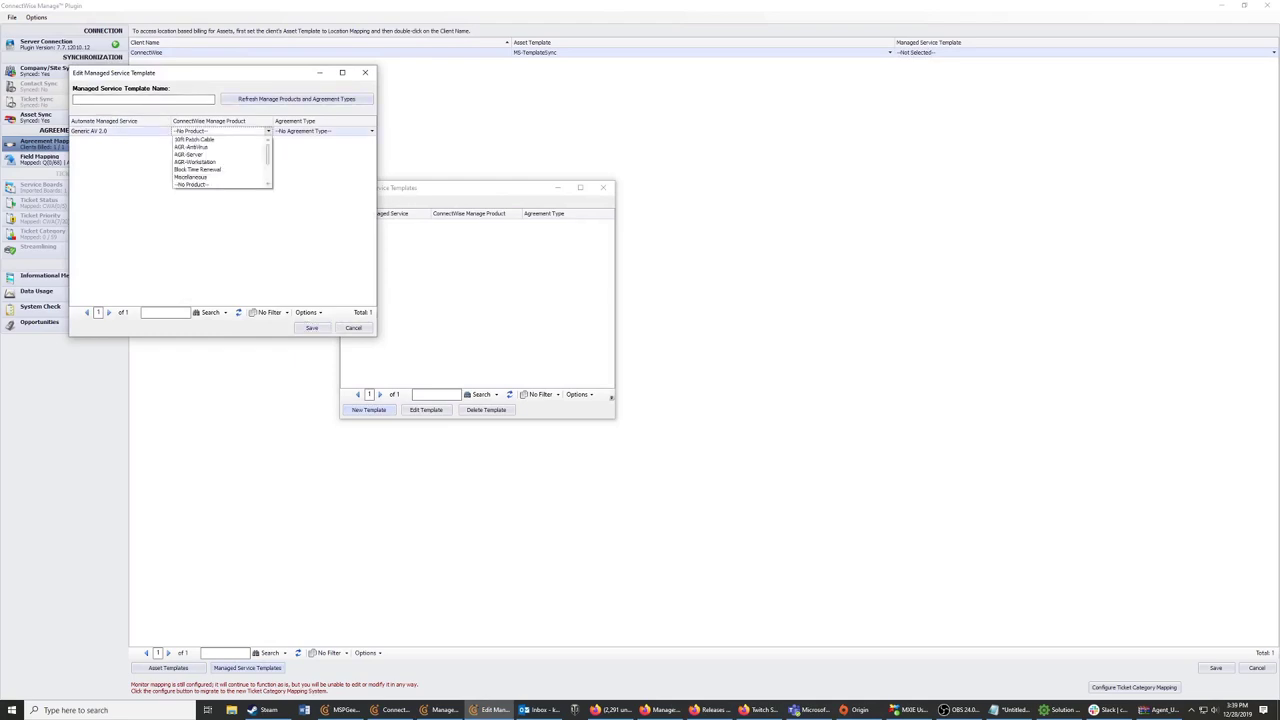
{"action": "left_click", "coordinate": [268, 131]}
{"action": "left_click", "coordinate": [296, 99]}
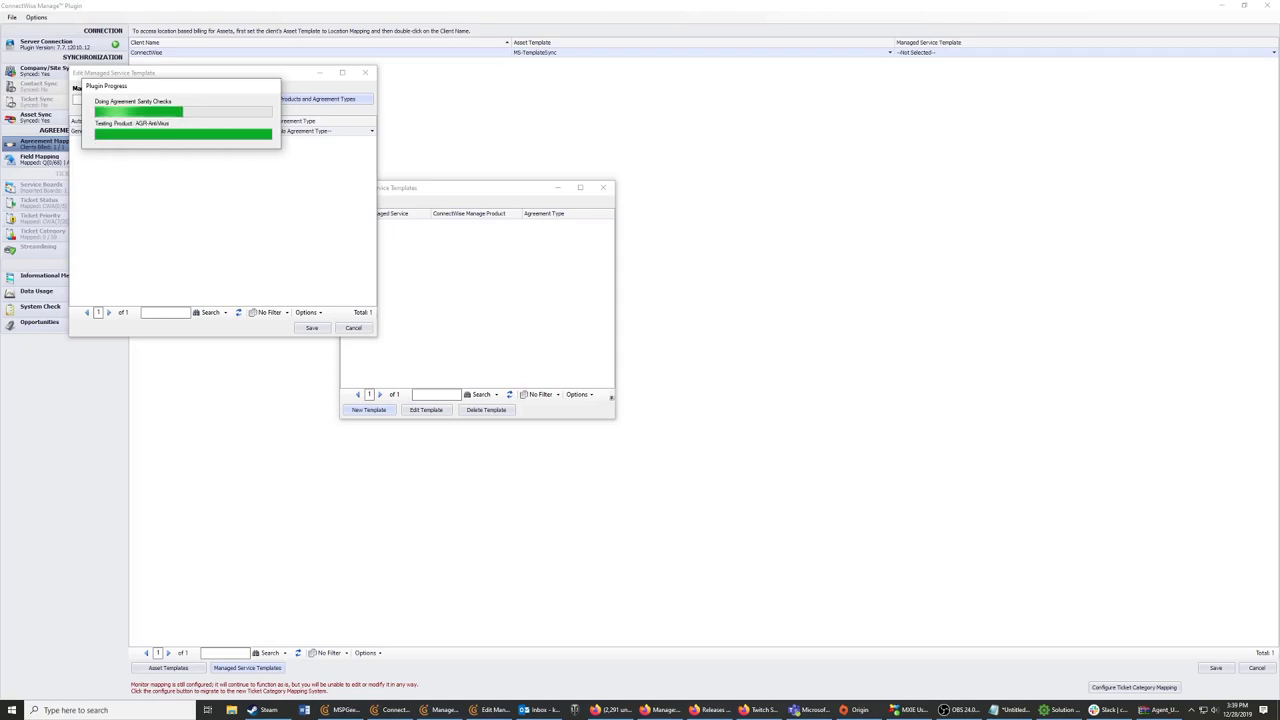
Map Generic AV 2.0 to the AGR-AntiVirus product and Managed Service agreement type, and save the template as "AV Agreement Template"
{"action": "left_click", "coordinate": [268, 131]}
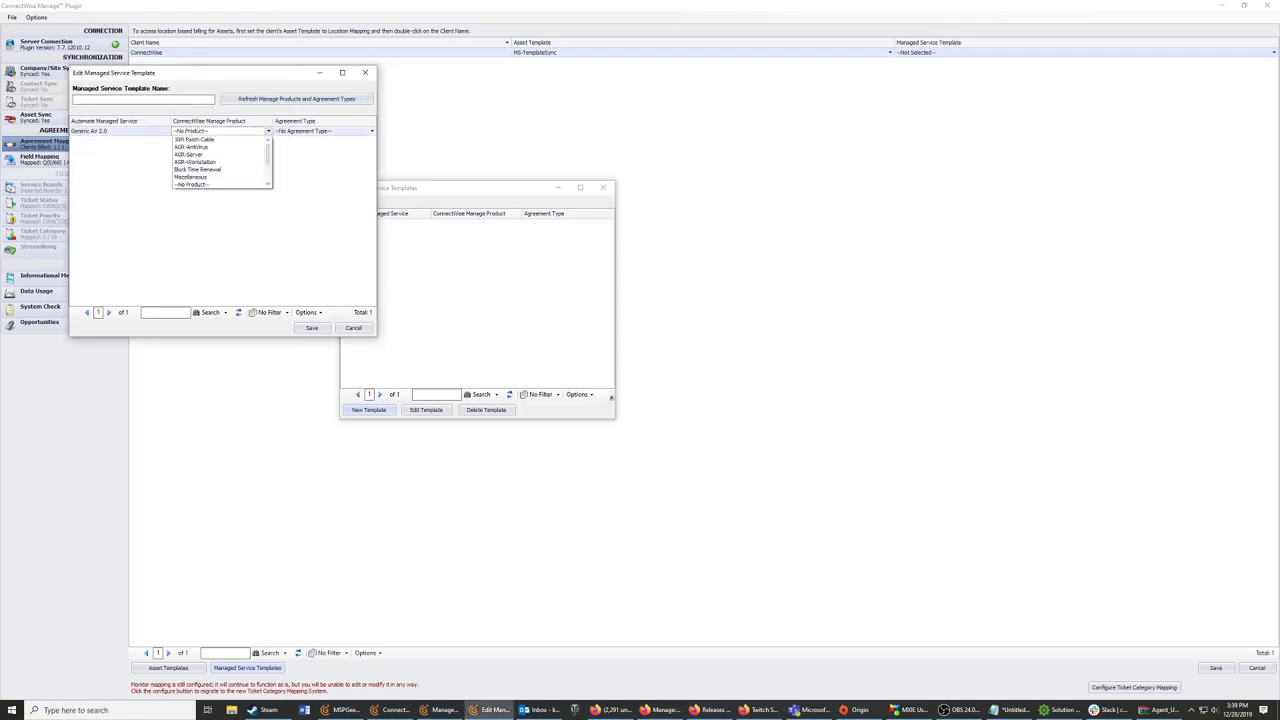
{"action": "left_click", "coordinate": [191, 147]}
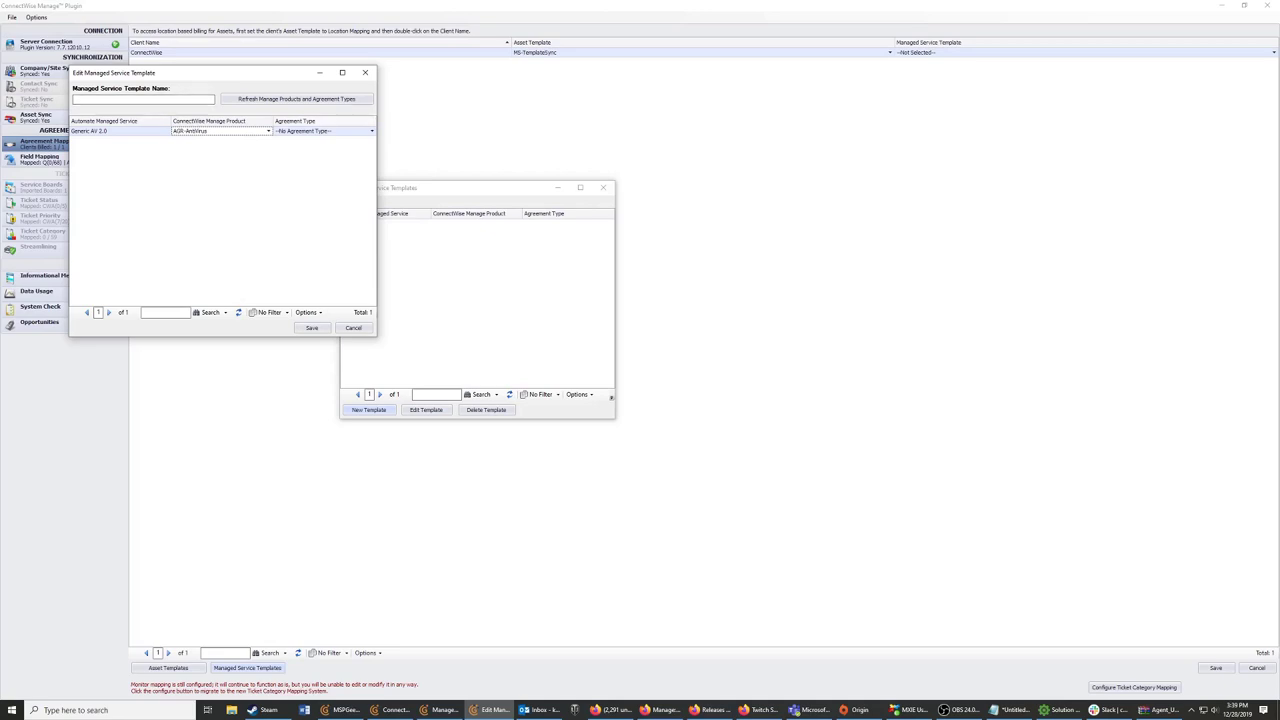
{"action": "left_click", "coordinate": [372, 131]}
{"action": "left_click", "coordinate": [297, 155]}
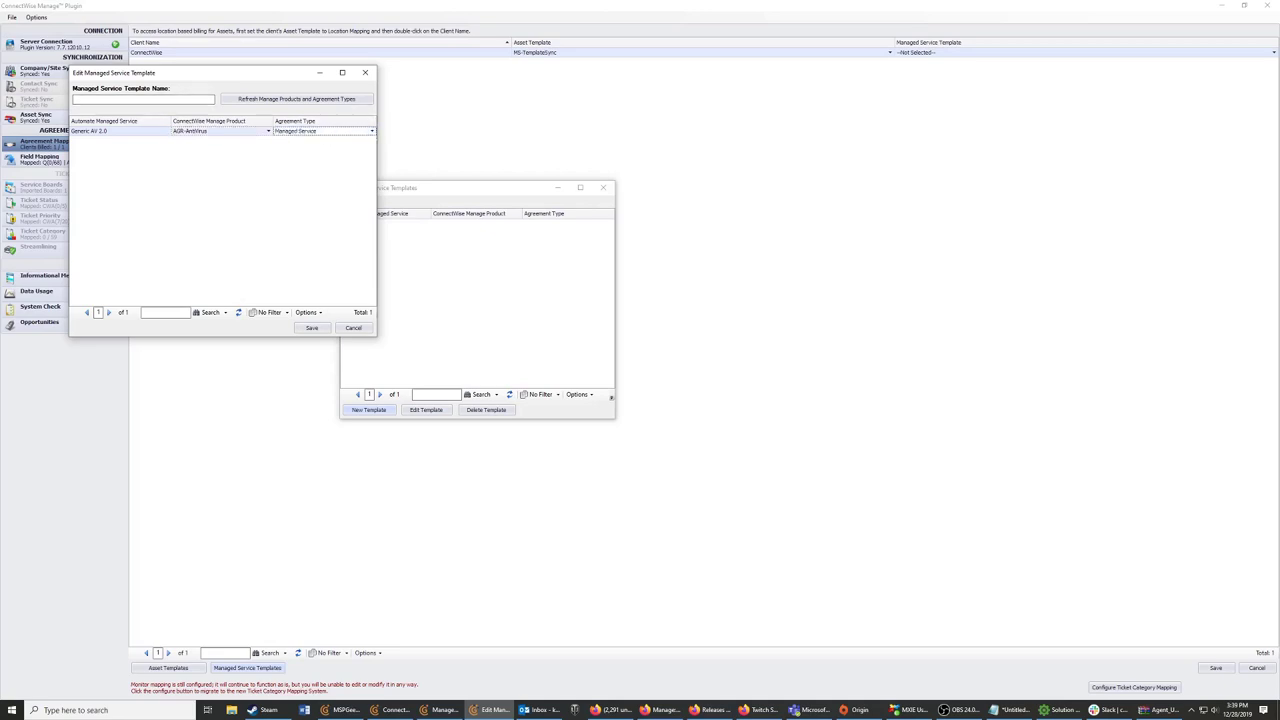
{"action": "key", "text": "Return"}
{"action": "type", "text": "AV Agreement Template"}
{"action": "left_click", "coordinate": [312, 328]}
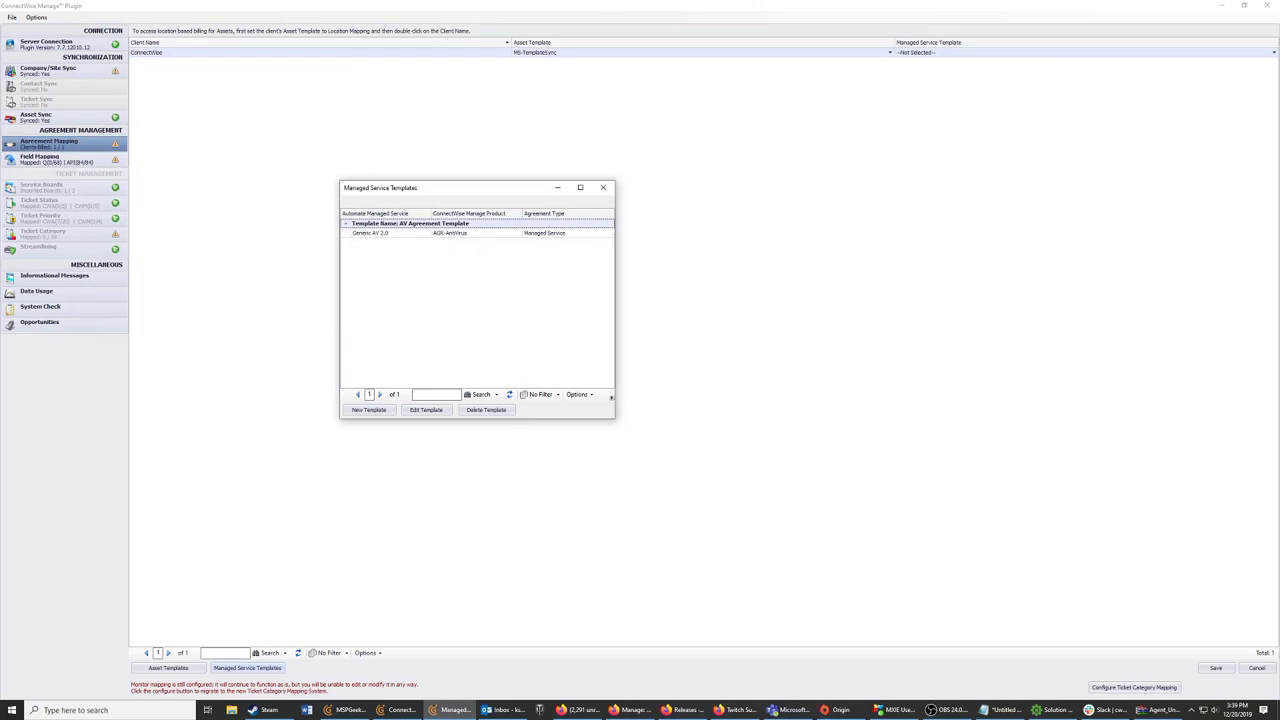
Assign AV Agreement Template as the ConnectWise client's managed service template and save the agreement mapping
{"action": "left_click", "coordinate": [603, 188]}
{"action": "left_click", "coordinate": [1274, 52]}
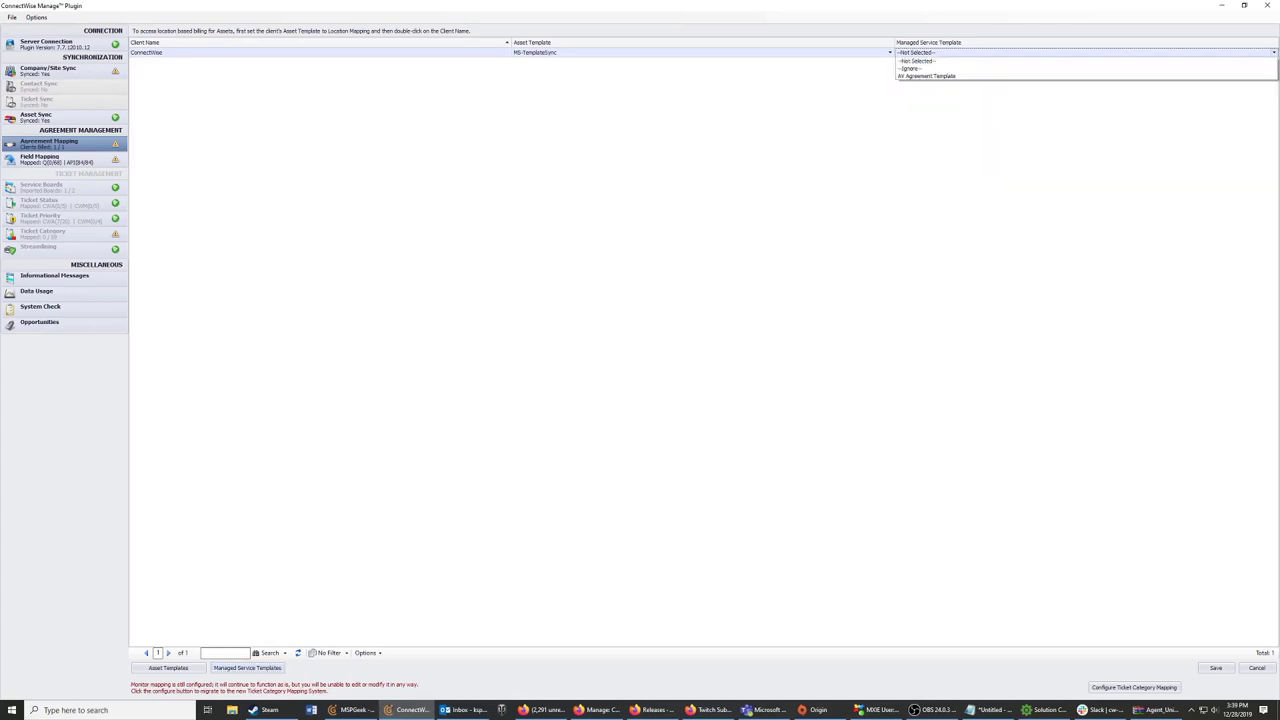
{"action": "left_click", "coordinate": [927, 76]}
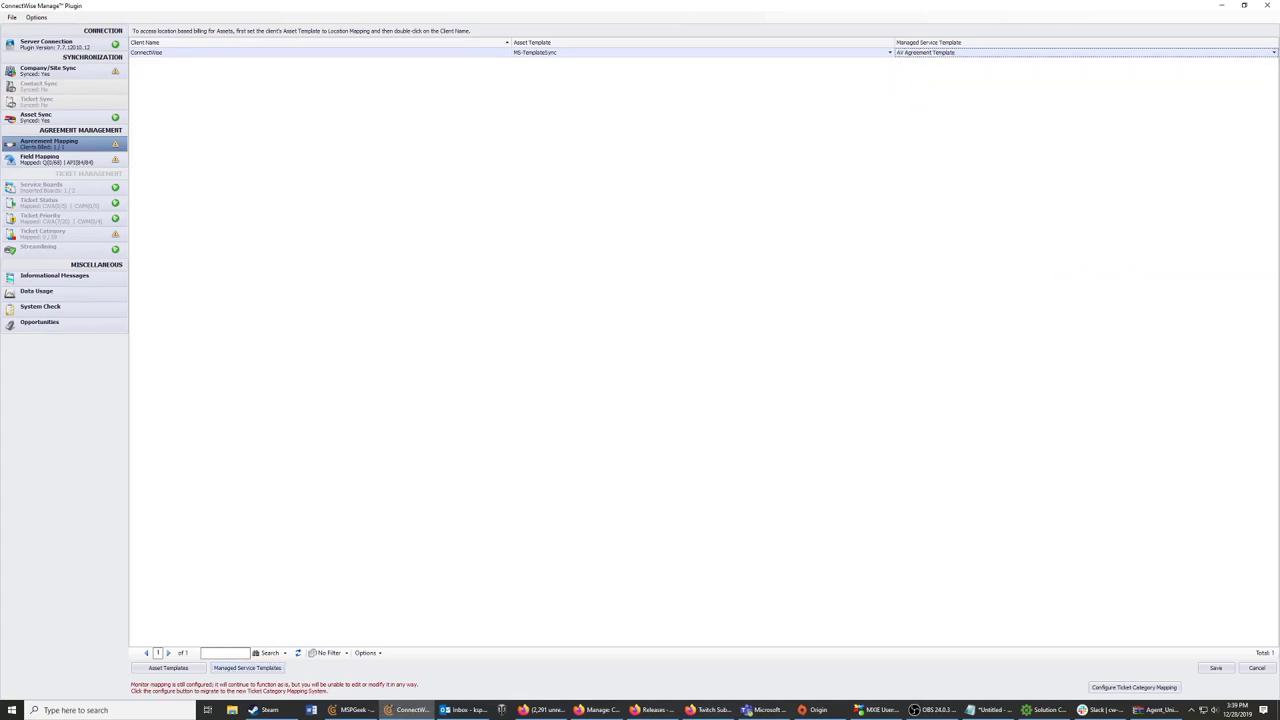
{"action": "left_click", "coordinate": [1216, 668]}
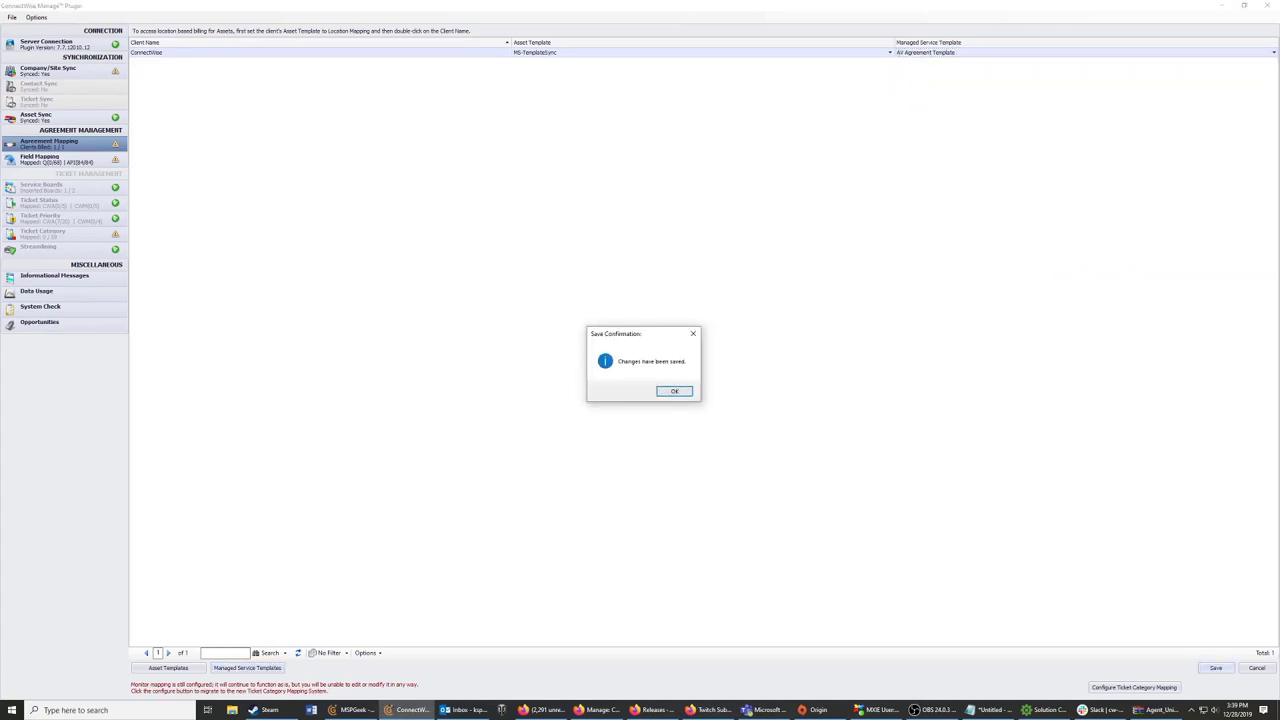
{"action": "key", "text": "Return"}
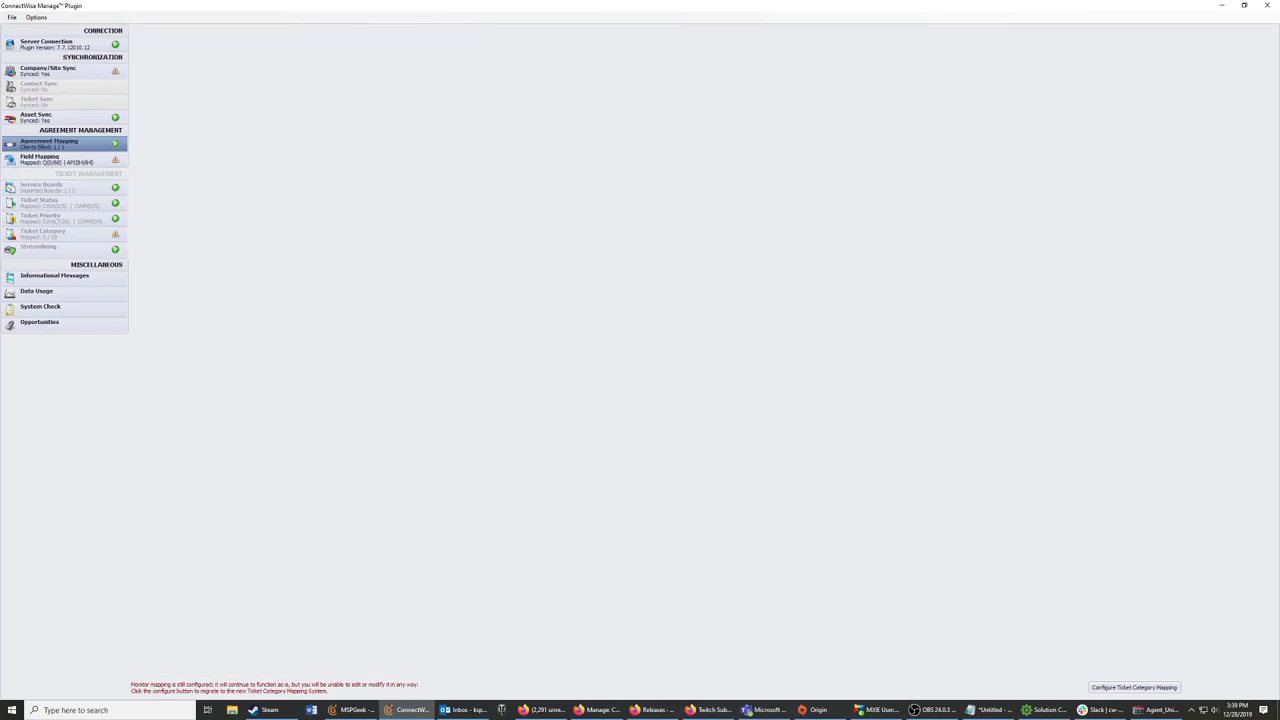
Examine the asset sync statistics by device type for the ConnectWise client and collapse its rows
{"action": "left_click", "coordinate": [64, 117]}
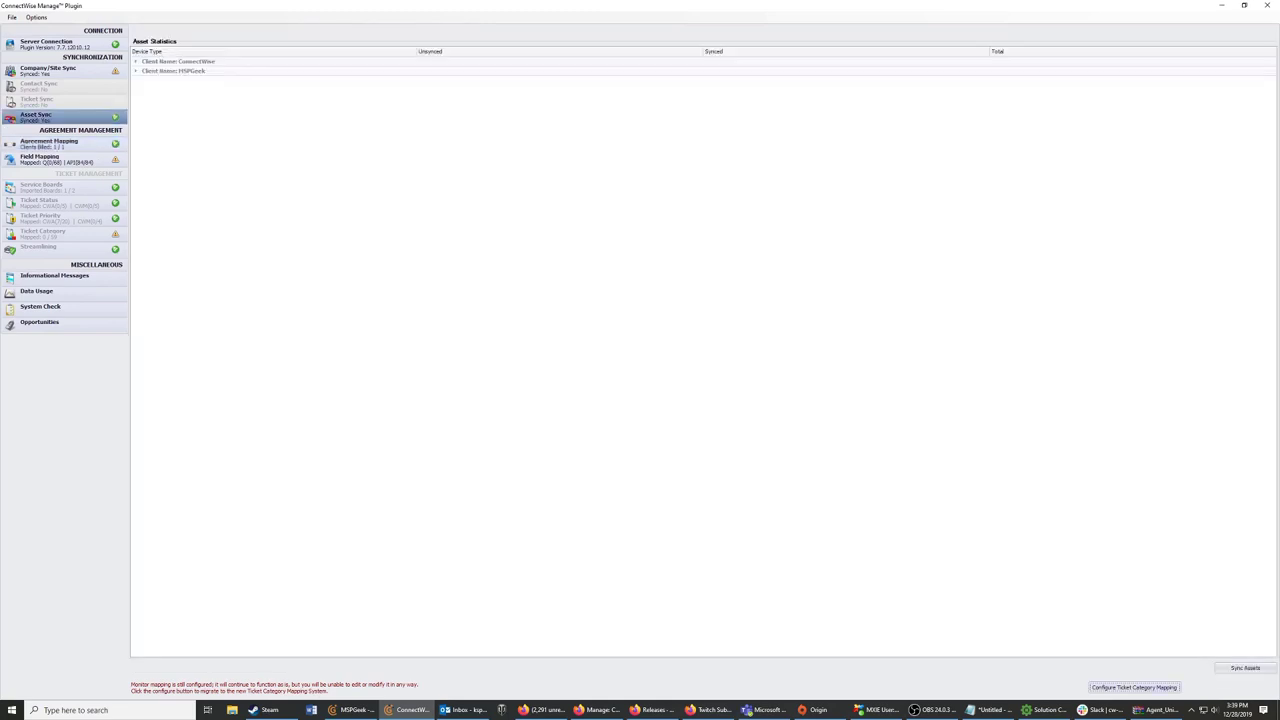
{"action": "left_click", "coordinate": [136, 62]}
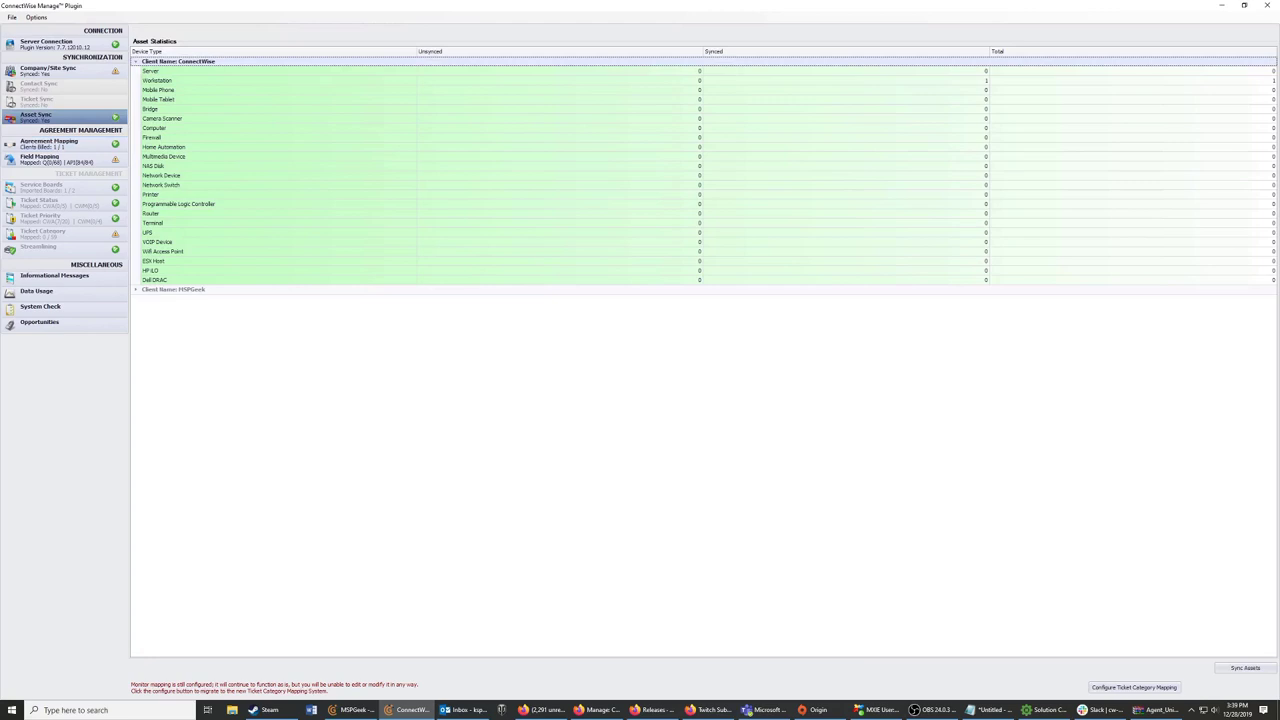
{"action": "right_click", "coordinate": [175, 61]}
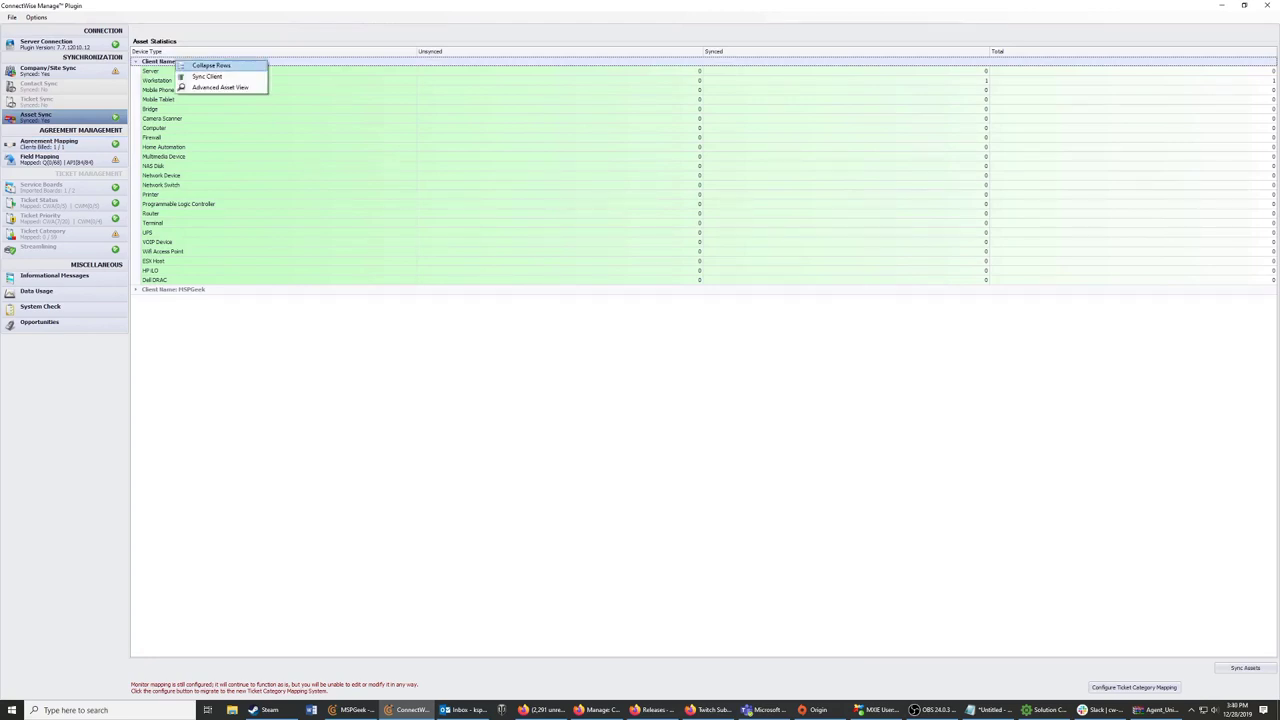
{"action": "left_click", "coordinate": [240, 67]}
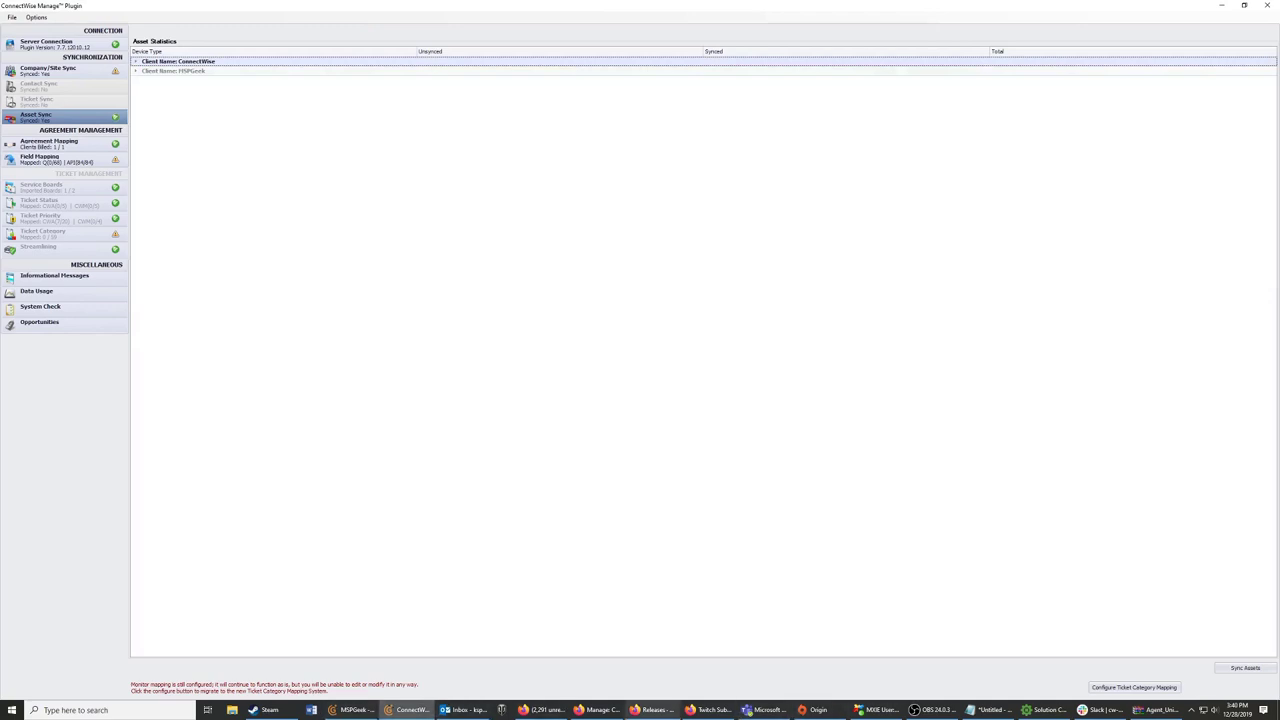
Switch to ConnectWise Manage in the browser, refresh the agreement, and check the quantities on its AGR-Workstation addition
{"action": "left_click", "coordinate": [597, 710]}
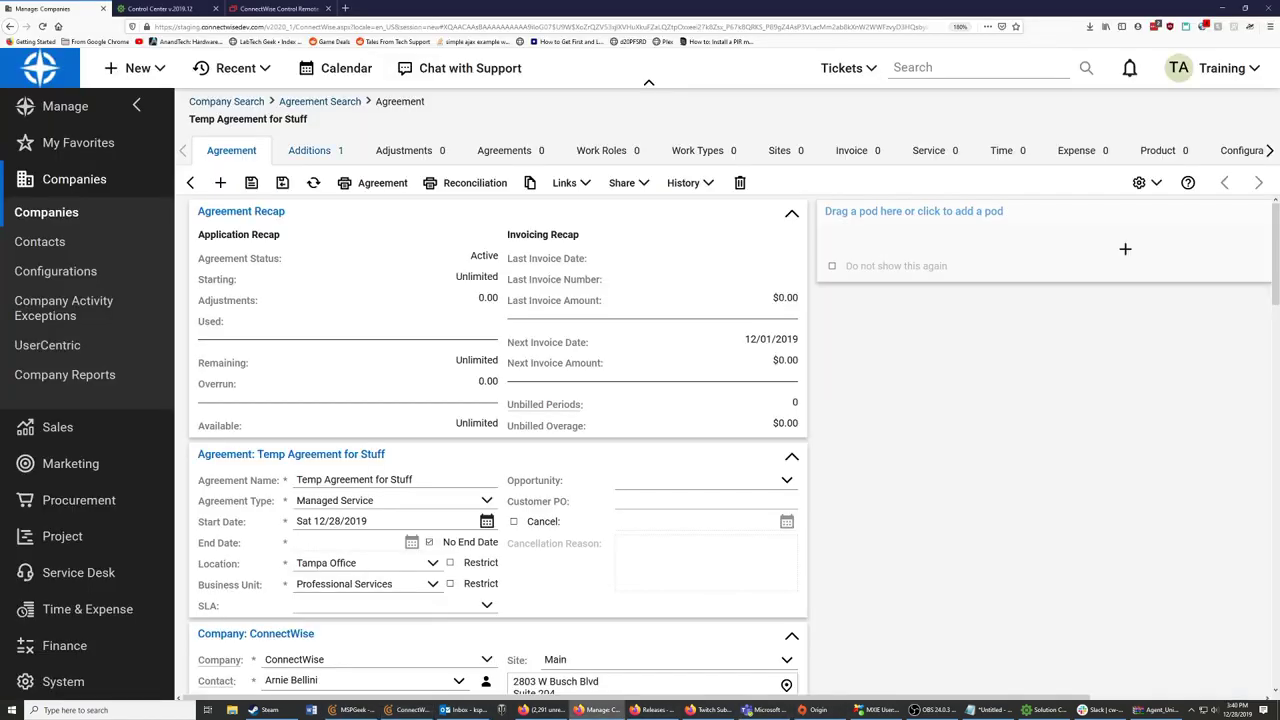
{"action": "left_click", "coordinate": [314, 183]}
{"action": "left_click", "coordinate": [315, 151]}
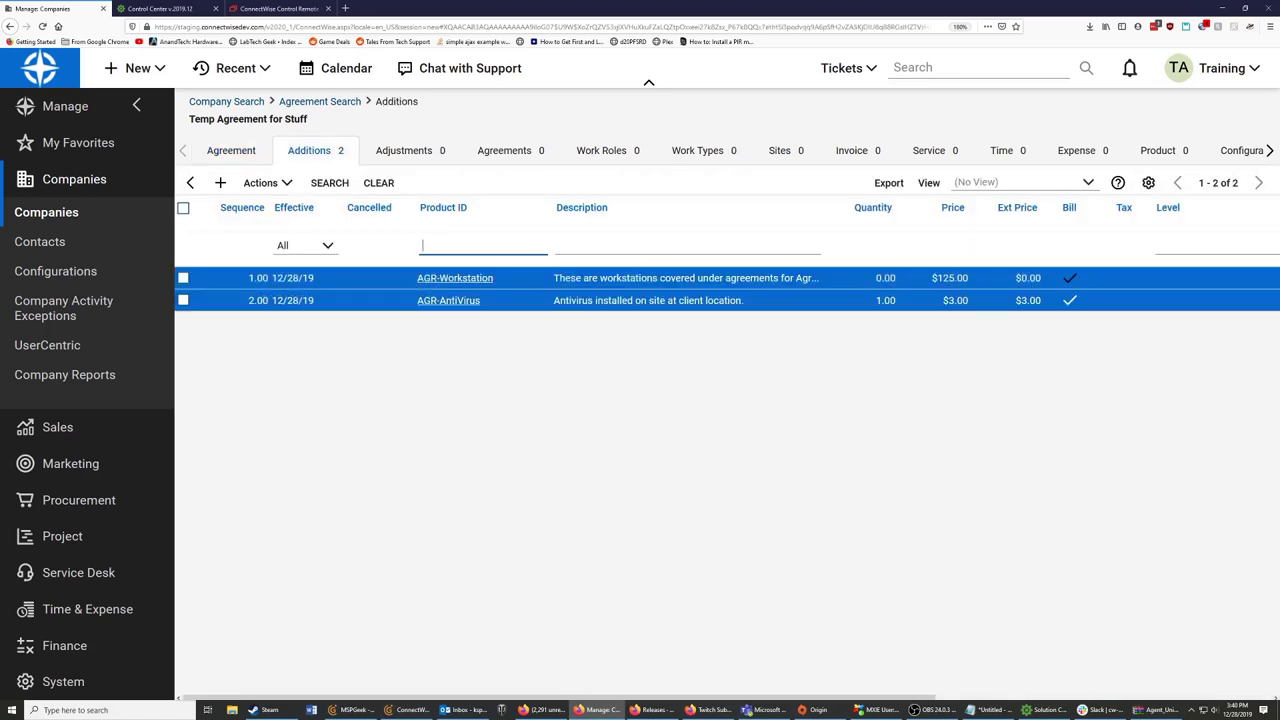
{"action": "left_click", "coordinate": [455, 278]}
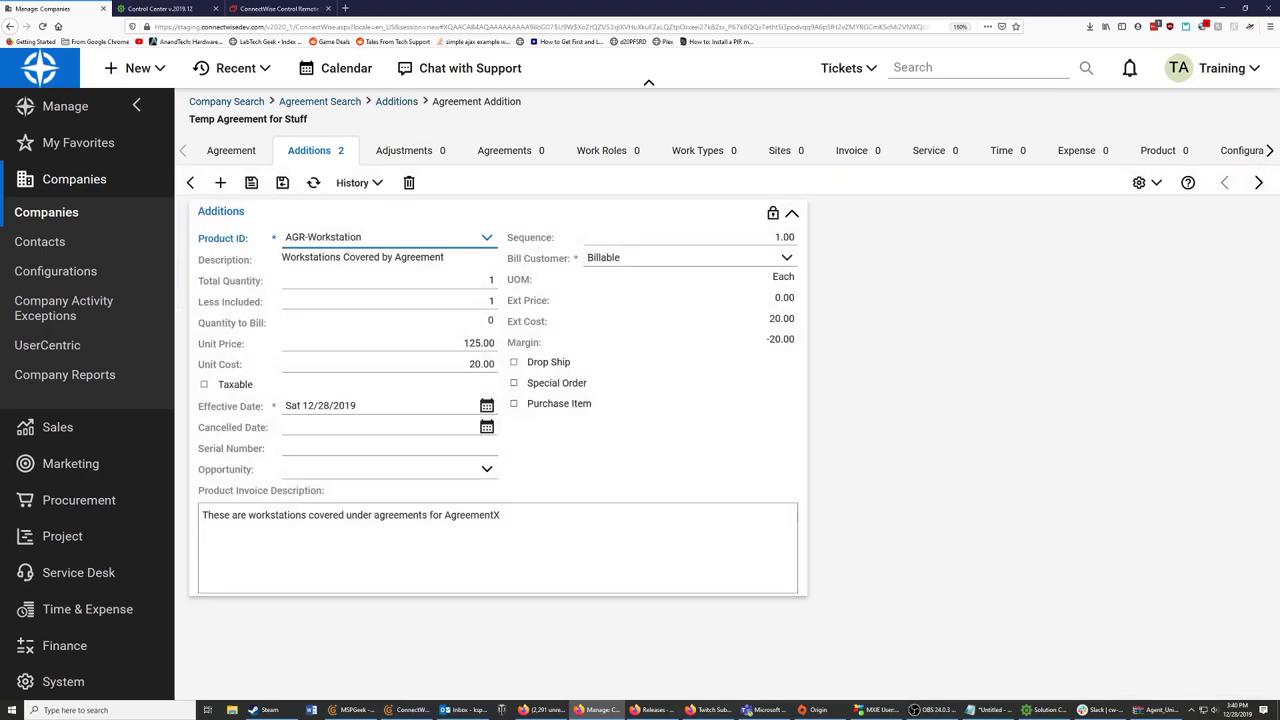
{"action": "left_click", "coordinate": [190, 183]}
Open the AGR-AntiVirus addition and examine its history to see when and by whom it was created
{"action": "left_click", "coordinate": [449, 299]}
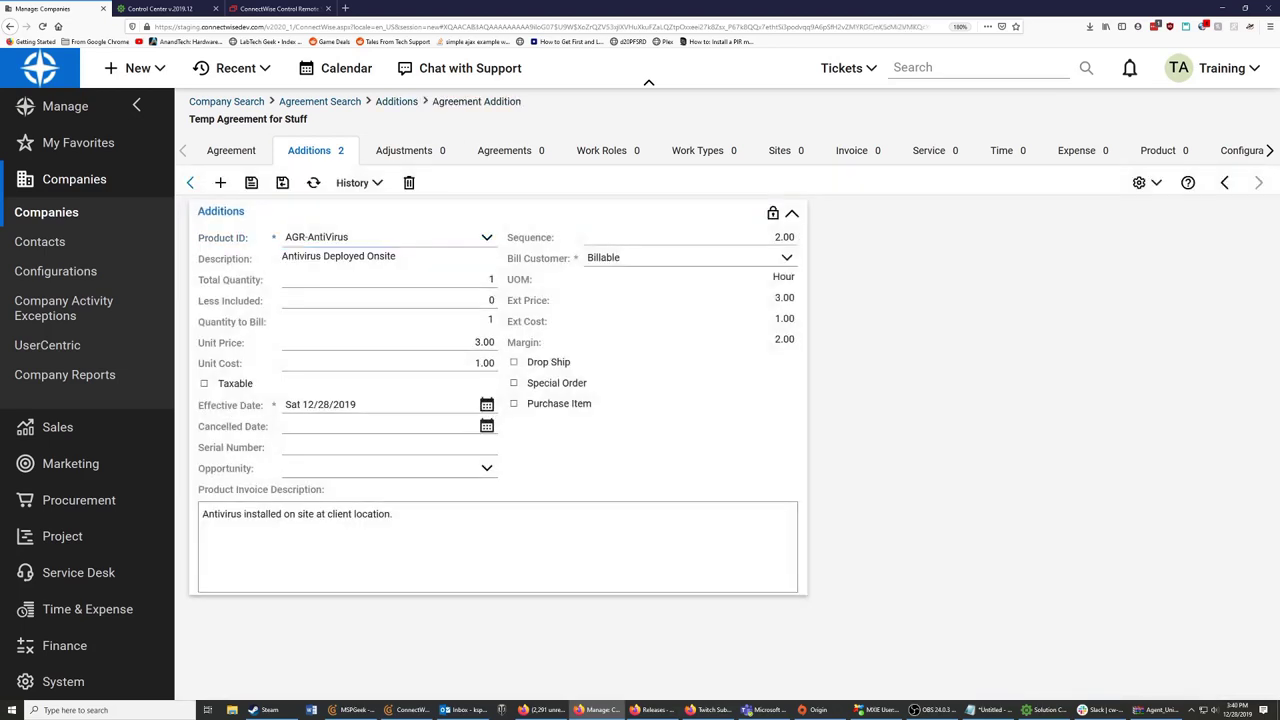
{"action": "left_click", "coordinate": [359, 183]}
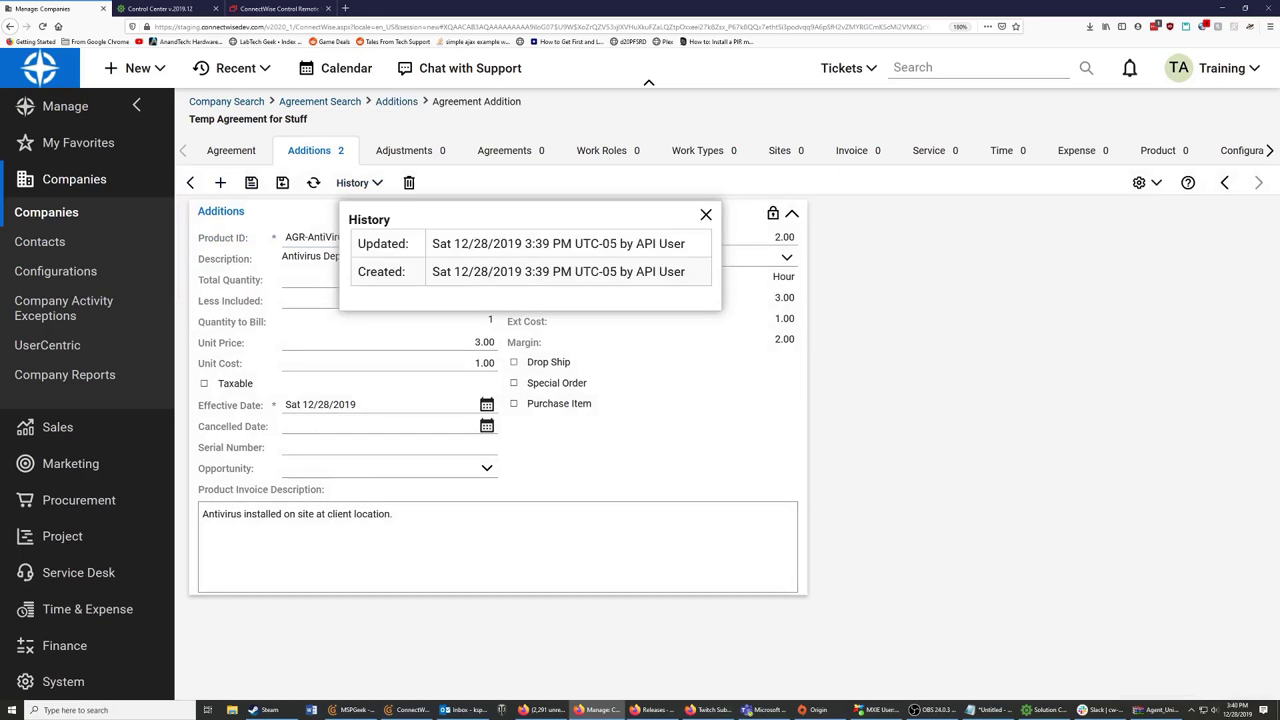
{"action": "left_click_drag", "start_coordinate": [648, 244], "coordinate": [736, 246]}
{"action": "left_click", "coordinate": [648, 244]}
{"action": "triple_click", "coordinate": [640, 244]}
{"action": "left_click", "coordinate": [706, 215]}
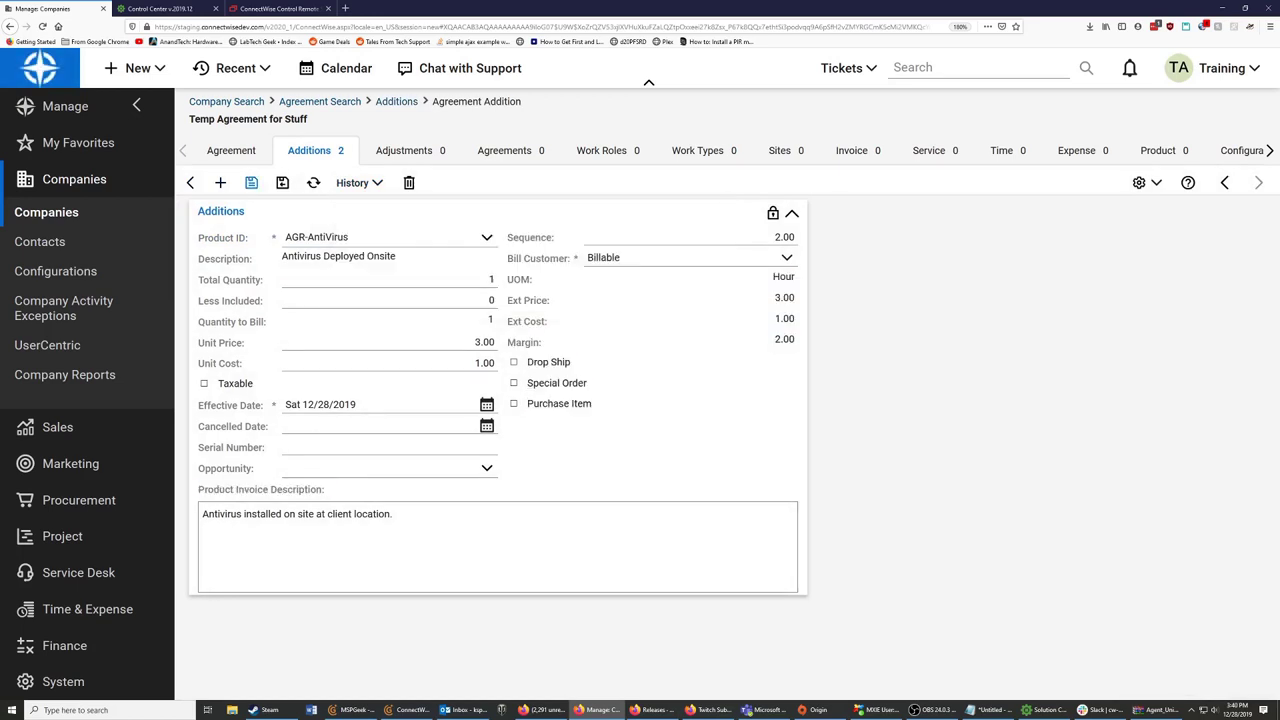
Return to the agreement's overview and check the next invoice amount in the invoicing recap
{"action": "left_click", "coordinate": [231, 151]}
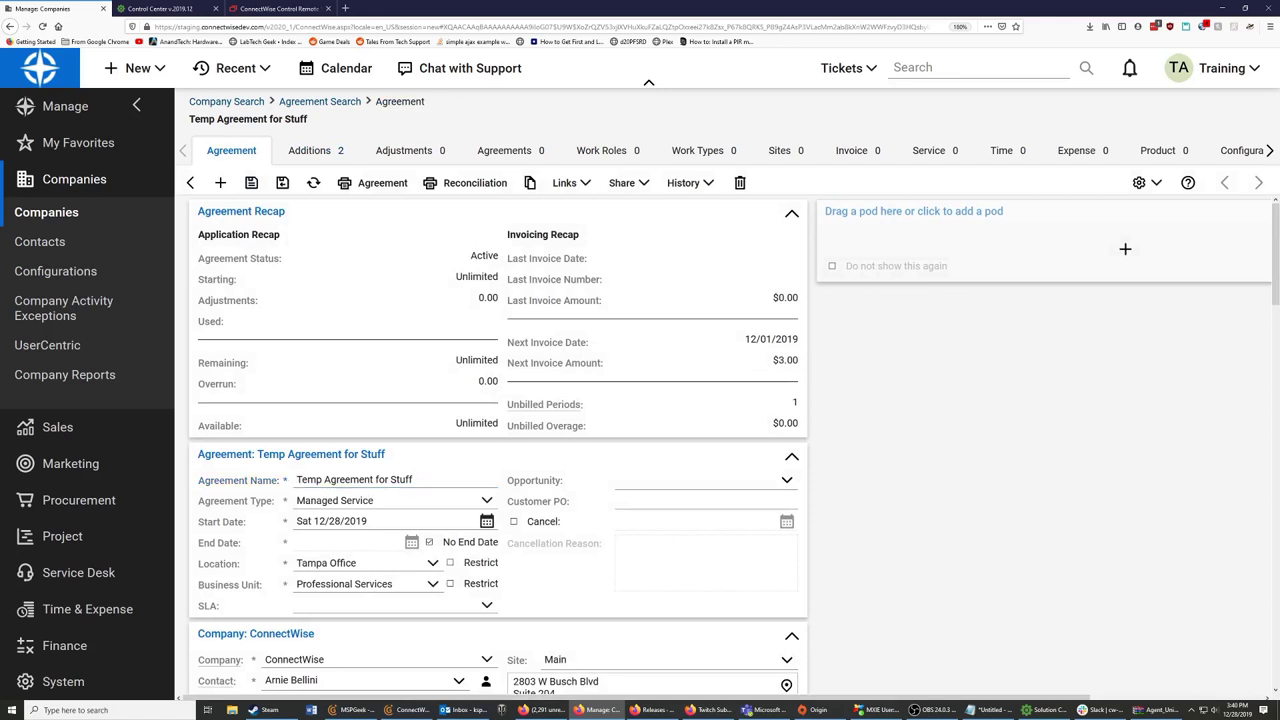
{"action": "double_click", "coordinate": [786, 360]}
{"action": "left_click", "coordinate": [786, 360]}
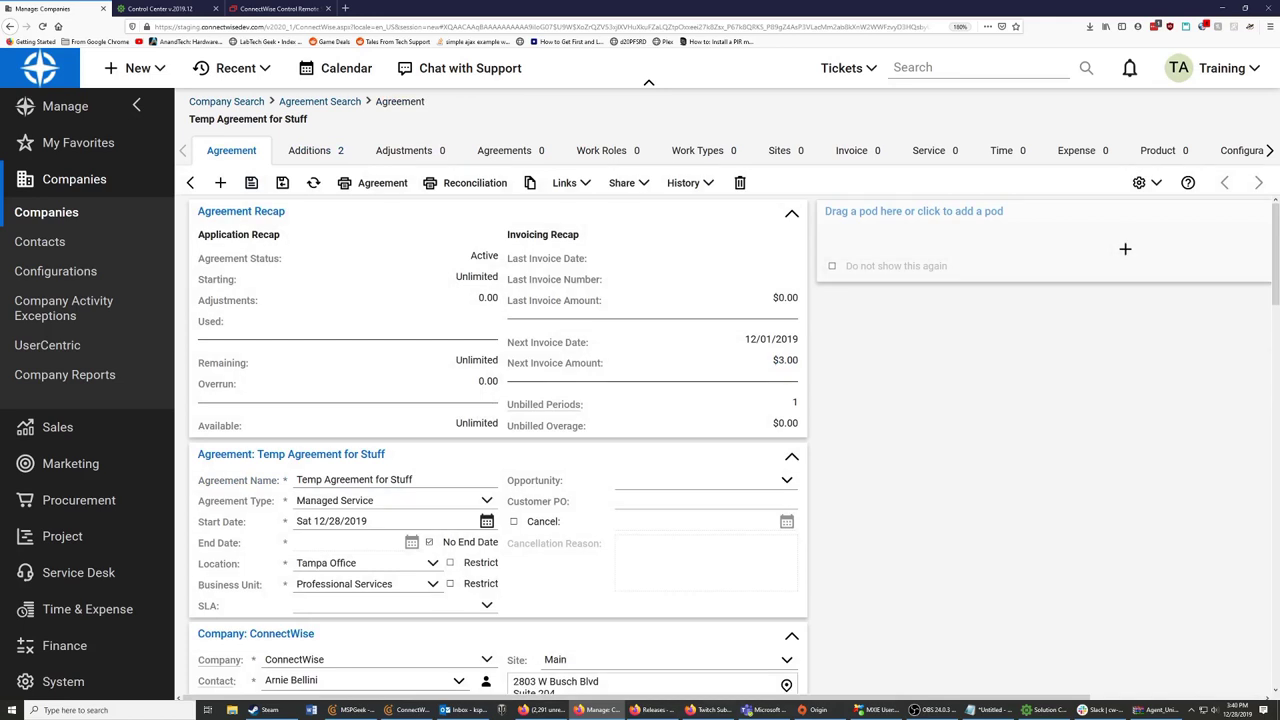